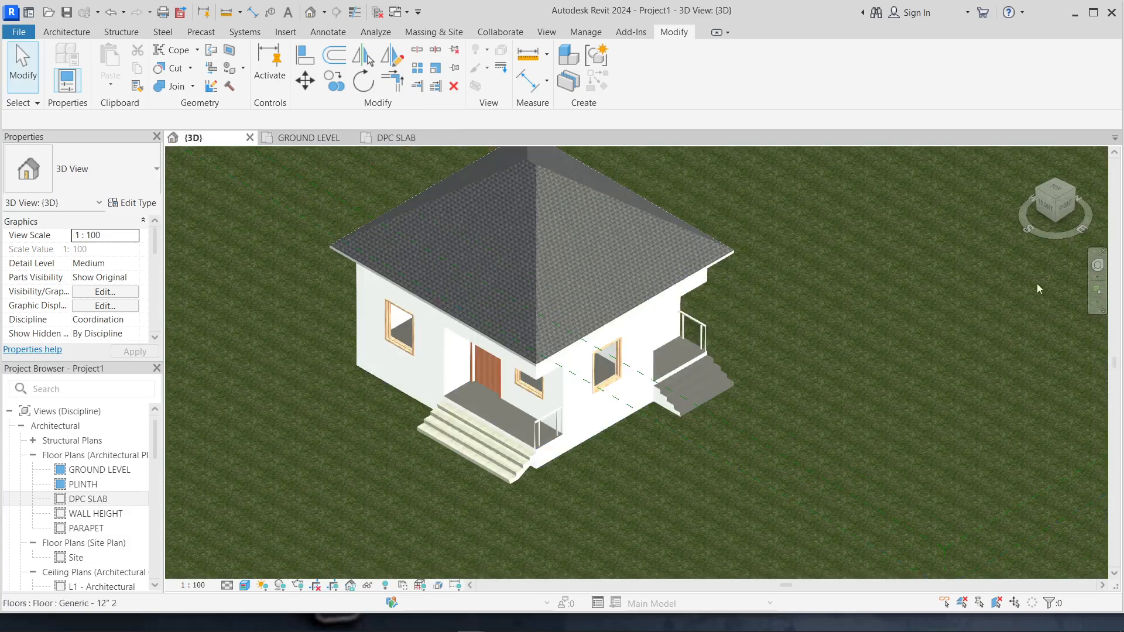
Examine the house exterior in 3D from several corners, including the roof, windows, porches and entrance steps.
click(1058, 199)
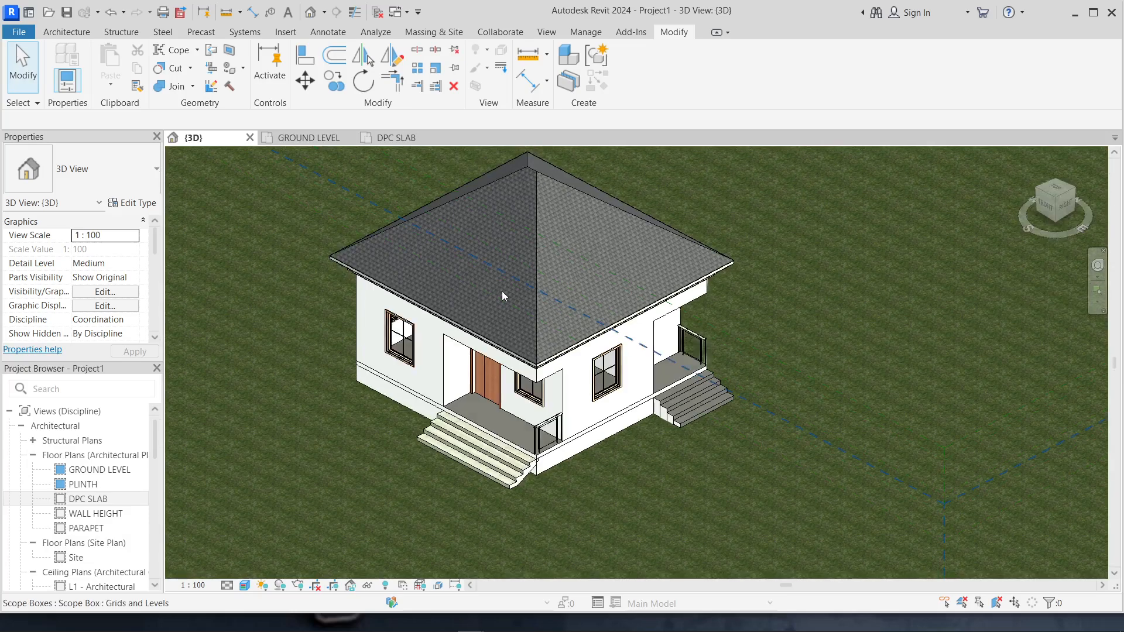
scroll(567, 448, up, 2)
scroll(588, 491, down, 3)
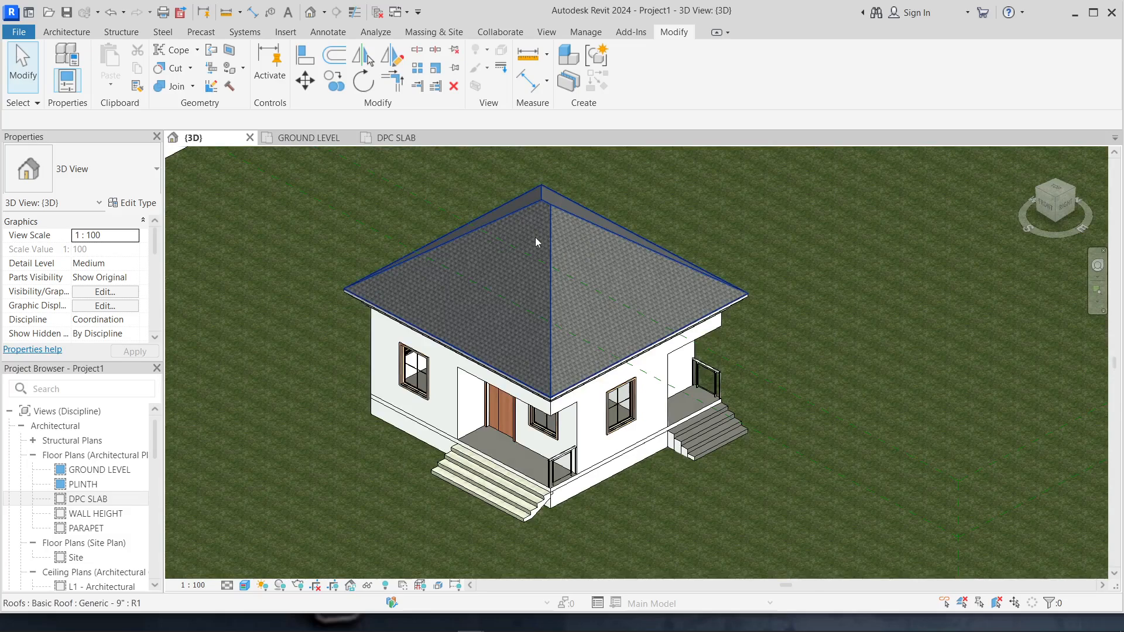
click(1057, 201)
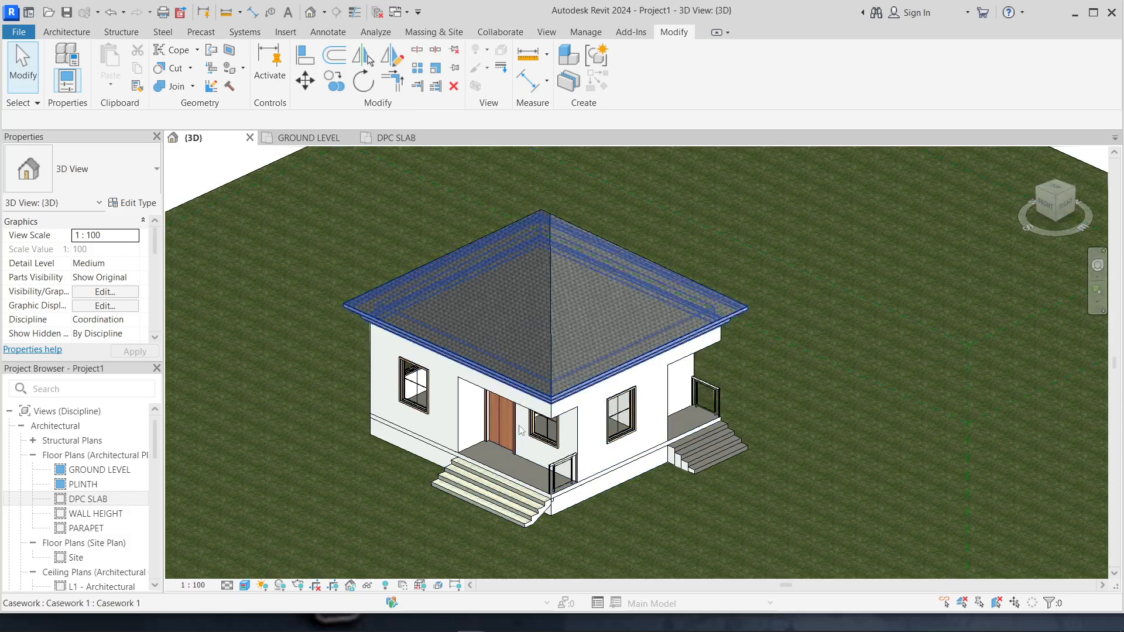
click(1077, 195)
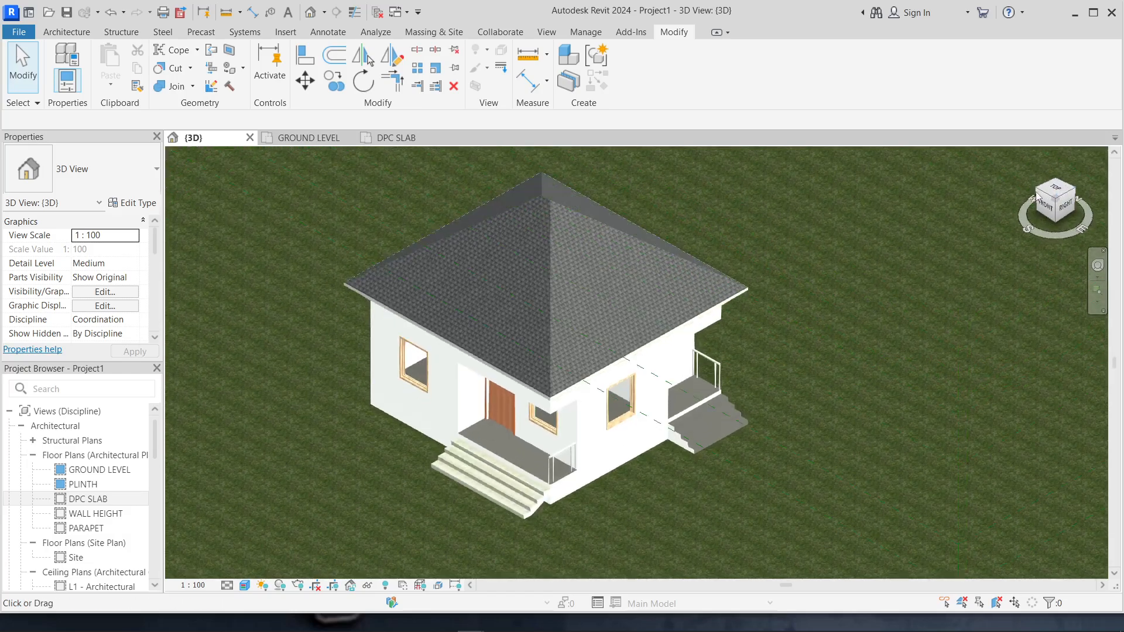
drag(1055, 199, 1007, 294)
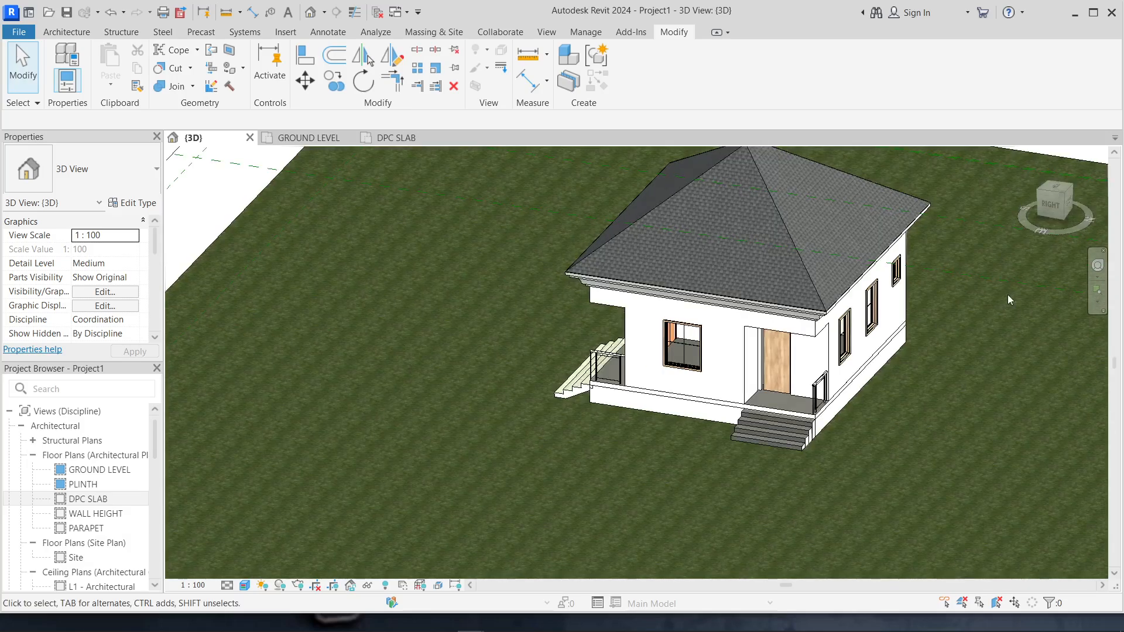
click(1062, 195)
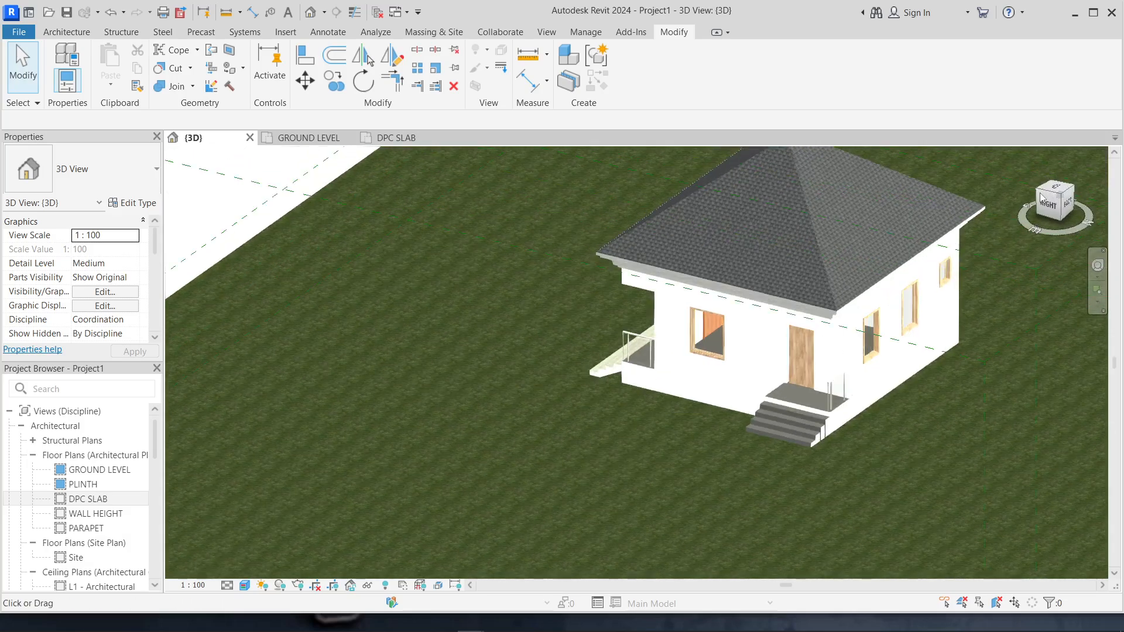
scroll(405, 455, down, 3)
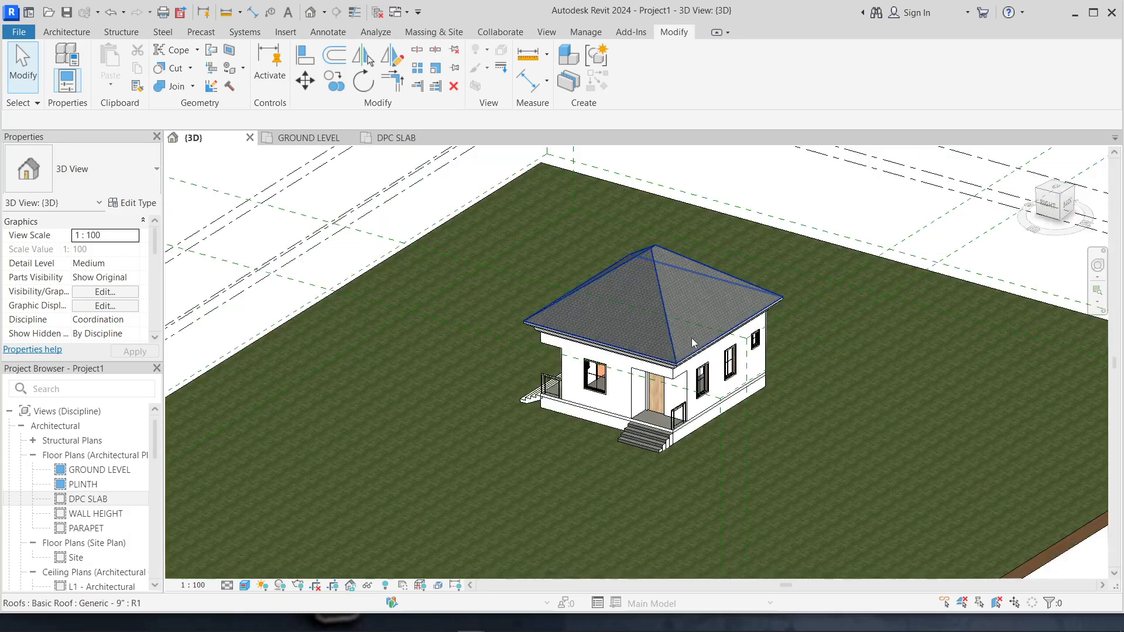
scroll(585, 333, up, 5)
scroll(732, 459, up, 1)
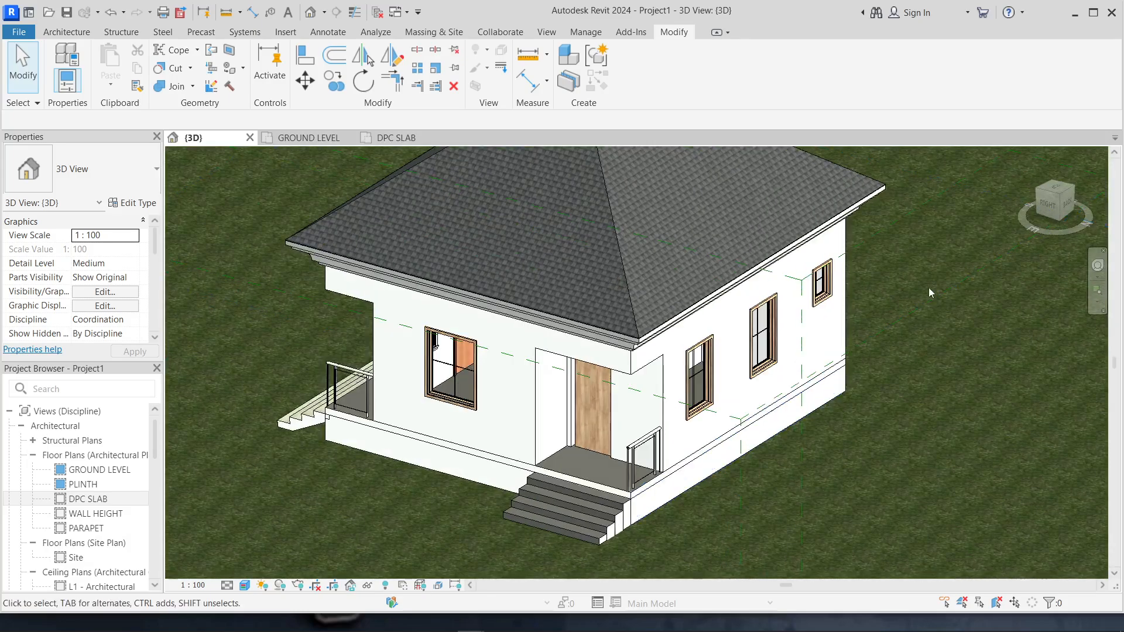
click(1071, 189)
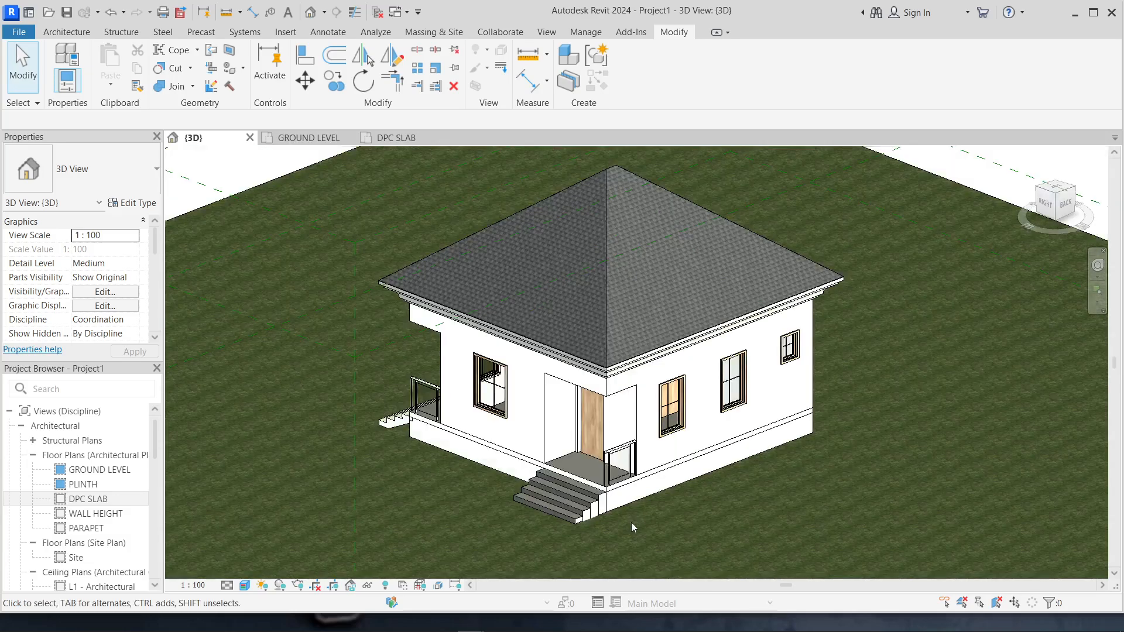
scroll(631, 522, up, 1)
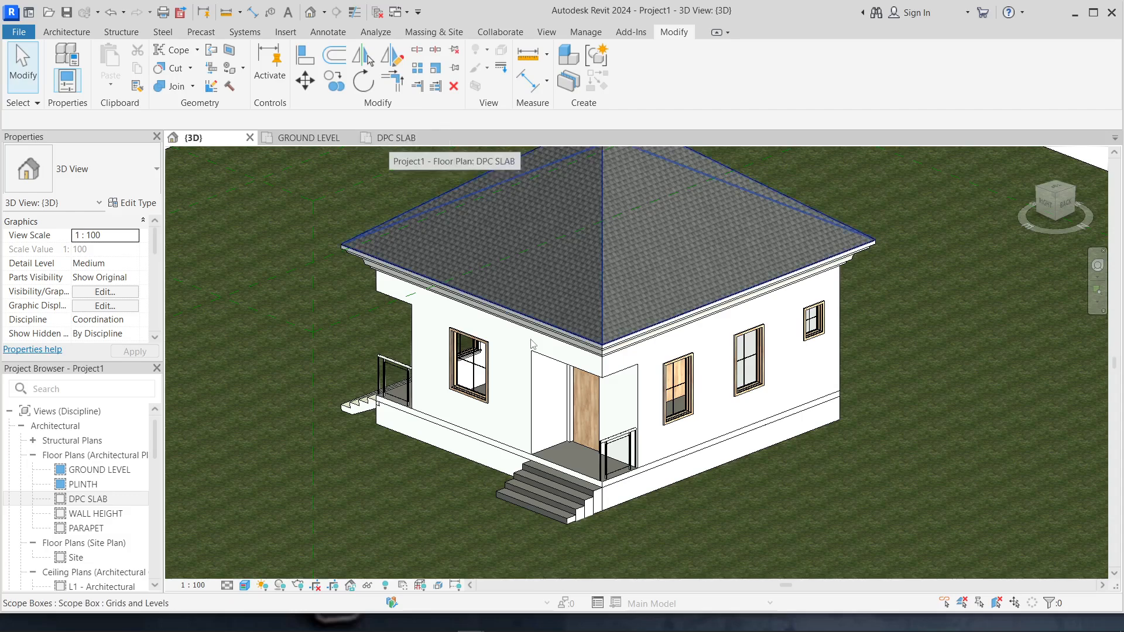
scroll(561, 474, up, 2)
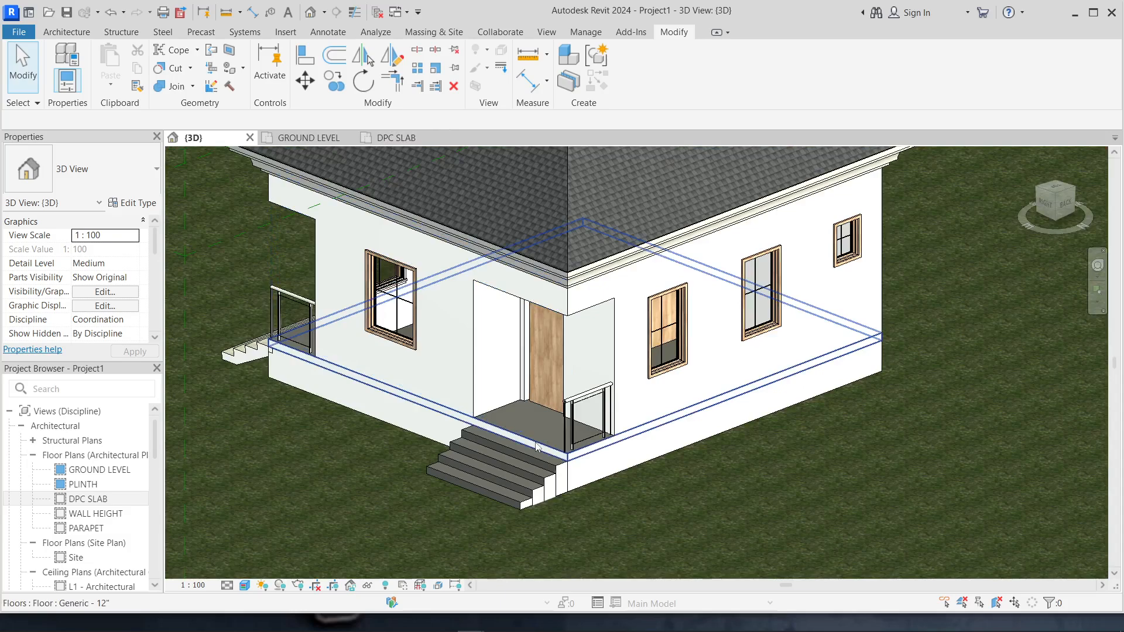
scroll(536, 446, up, 2)
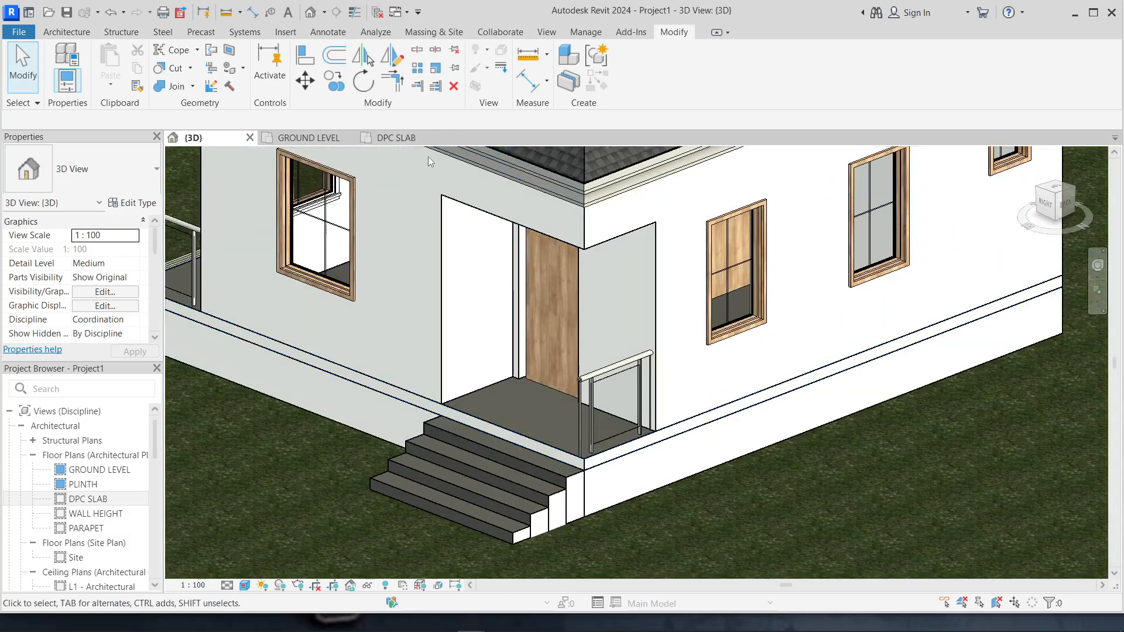
Open the DPC SLAB floor plan and start loading a new family for component placement.
click(398, 139)
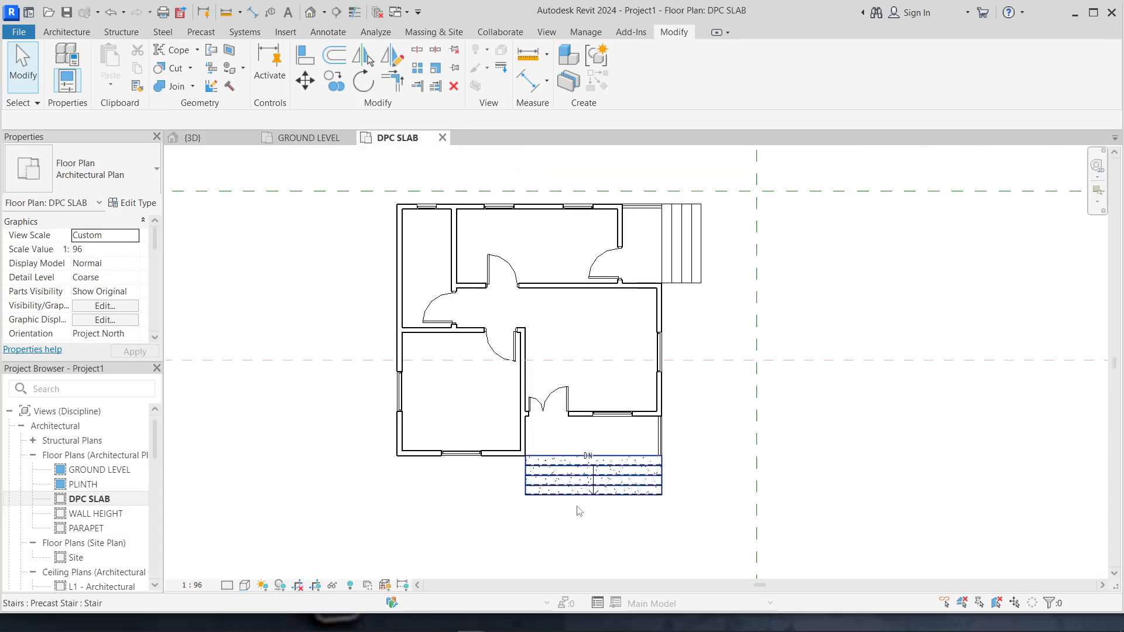
scroll(614, 507, down, 1)
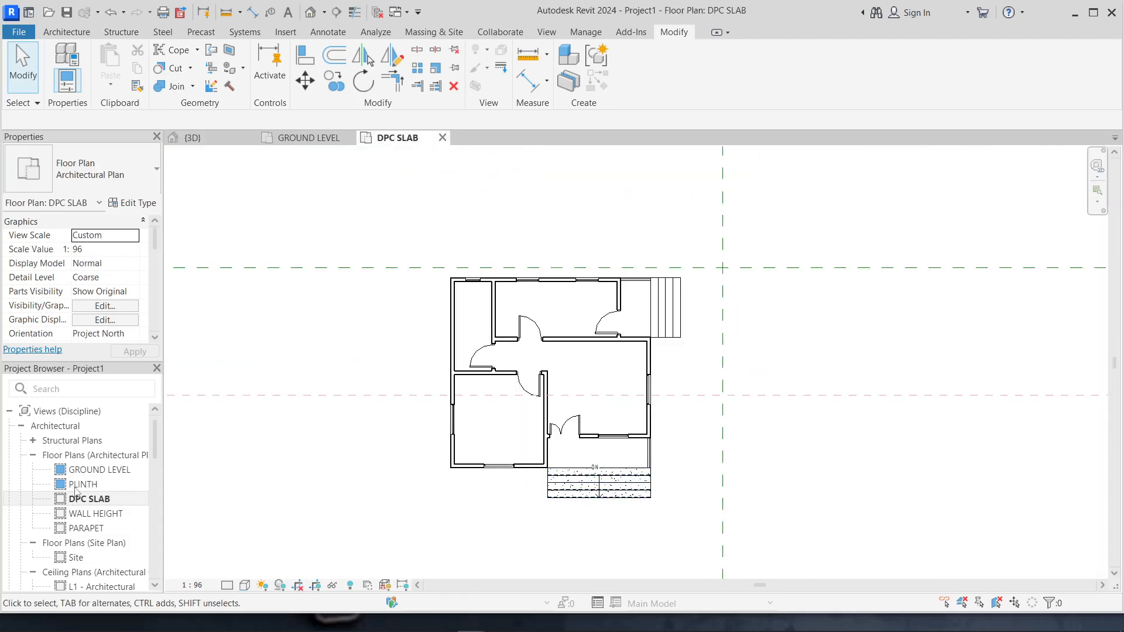
click(69, 33)
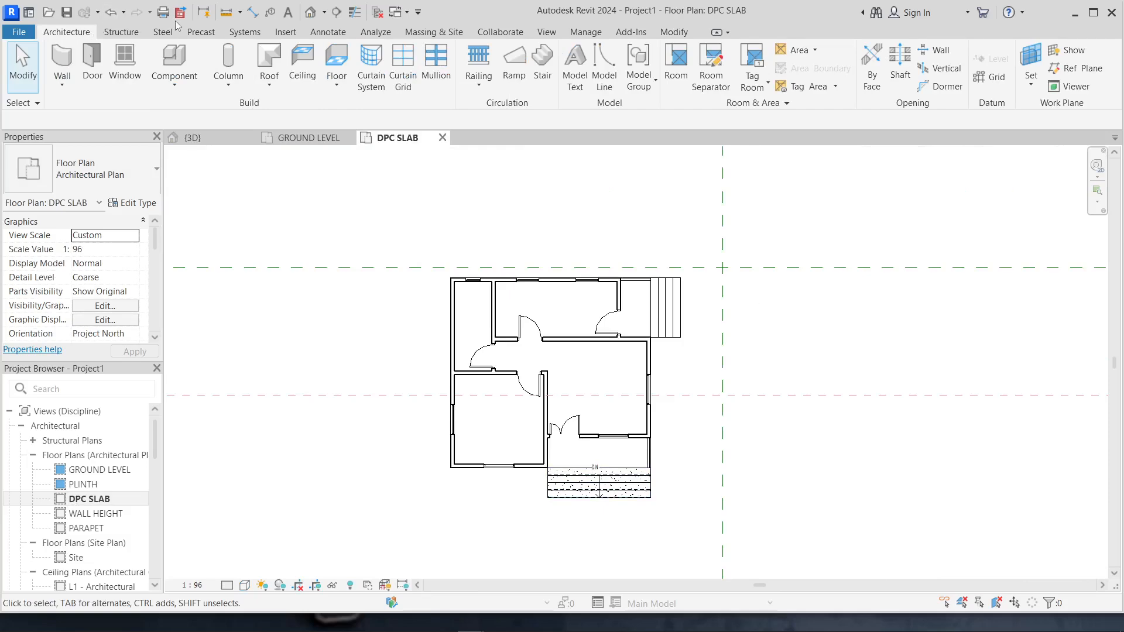
click(175, 59)
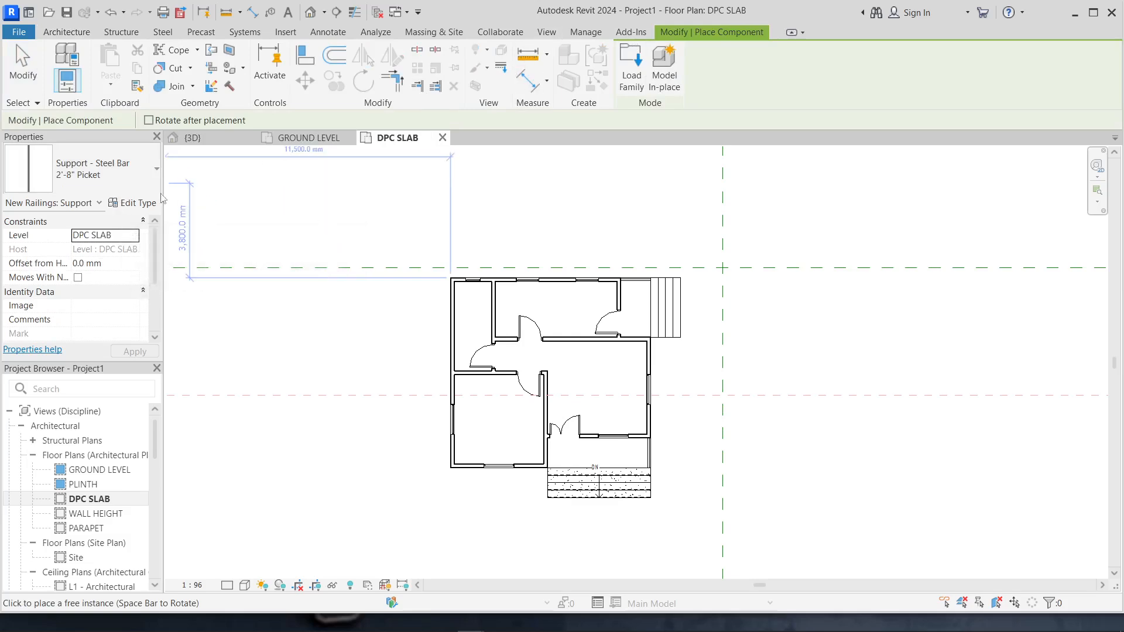
click(117, 205)
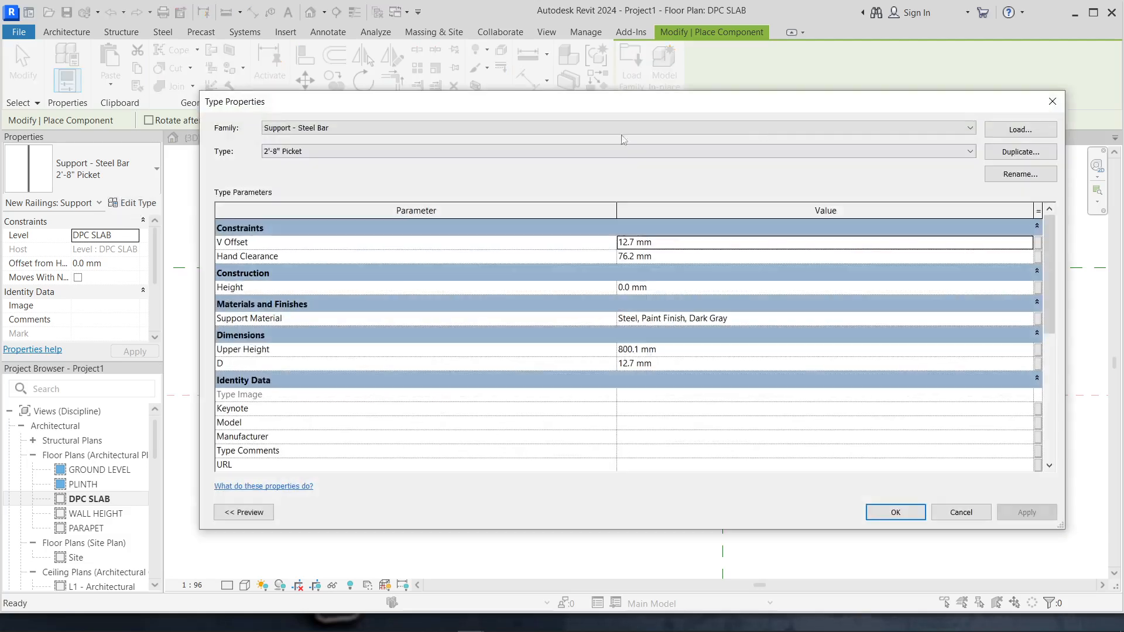
click(1025, 135)
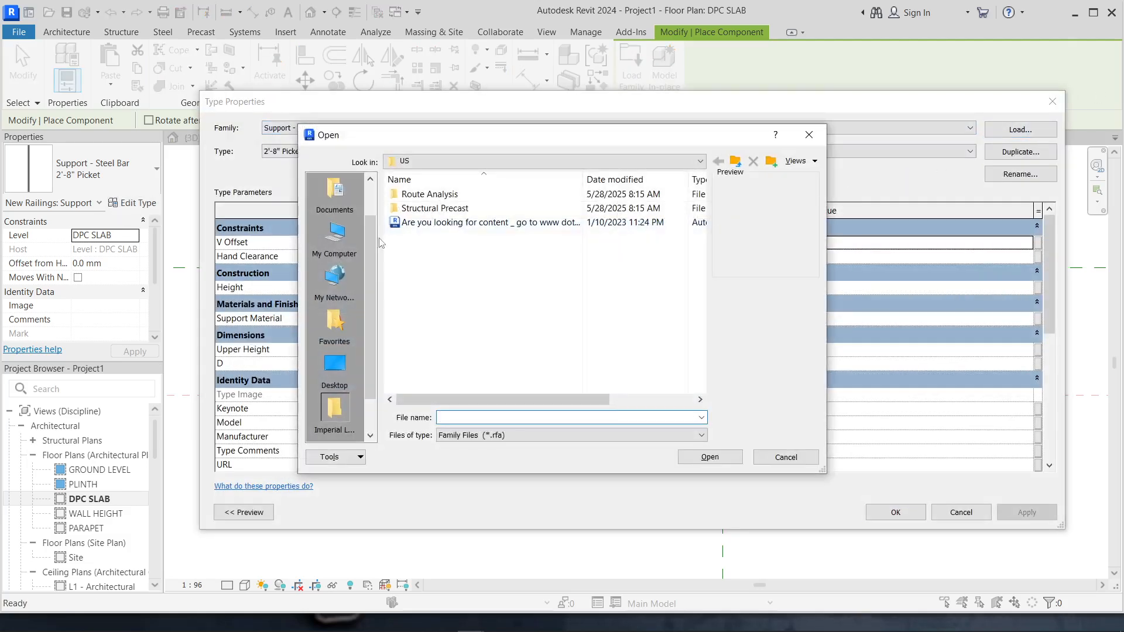
Browse from the Desktop through metrix Library, Metric Library. rvt 08 and Furniture to the Beds Chairs and Sofas folder.
click(336, 372)
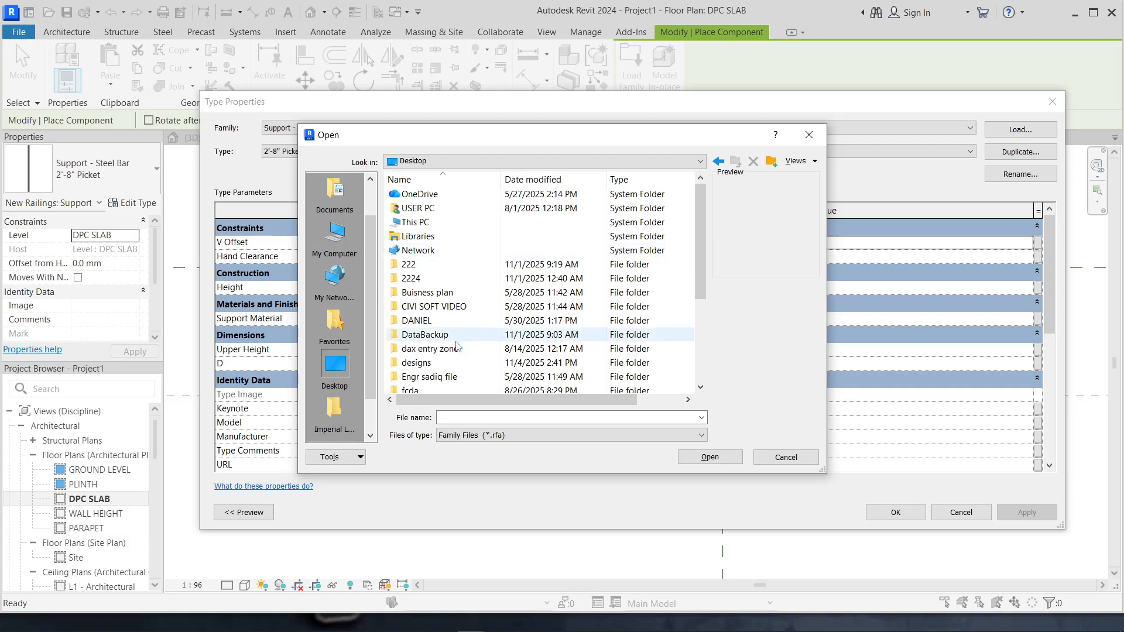
scroll(454, 346, down, 4)
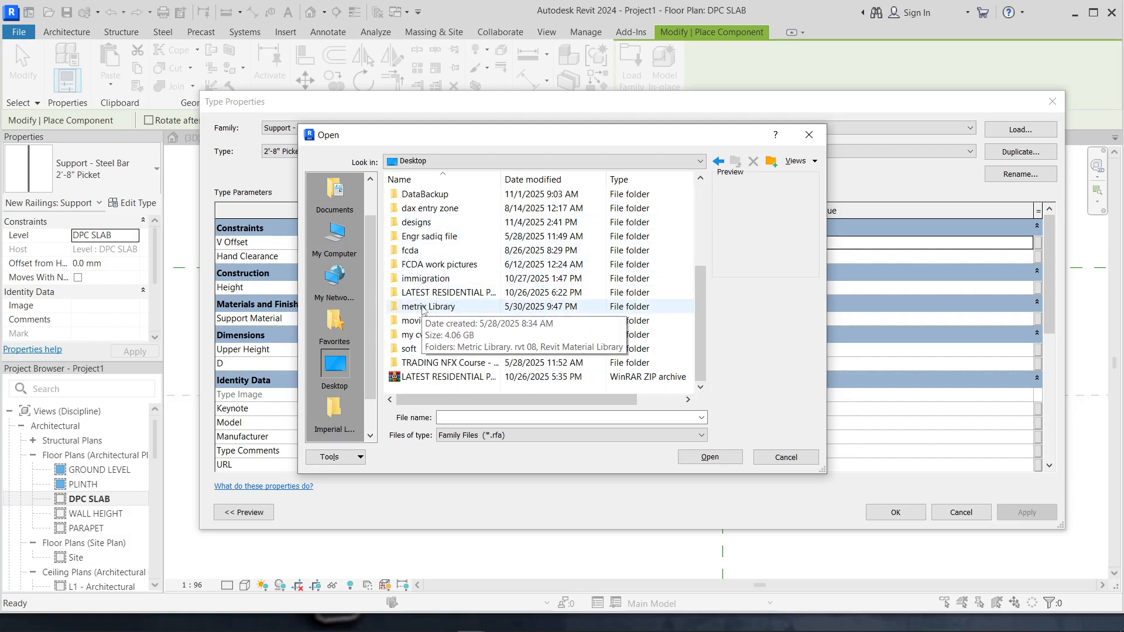
double_click(423, 307)
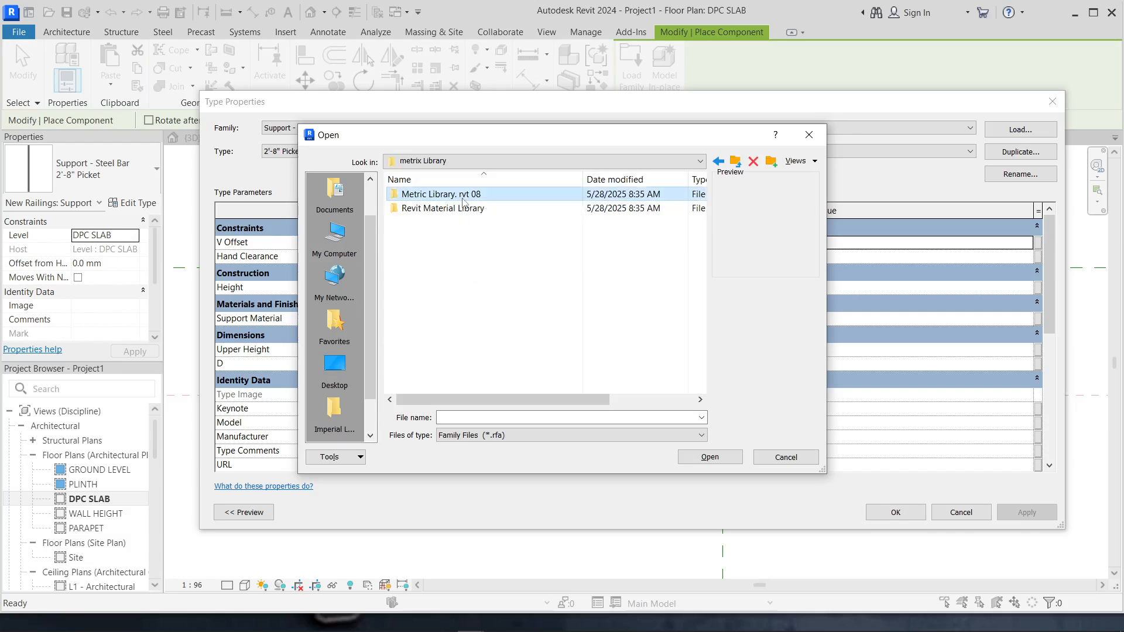
double_click(463, 195)
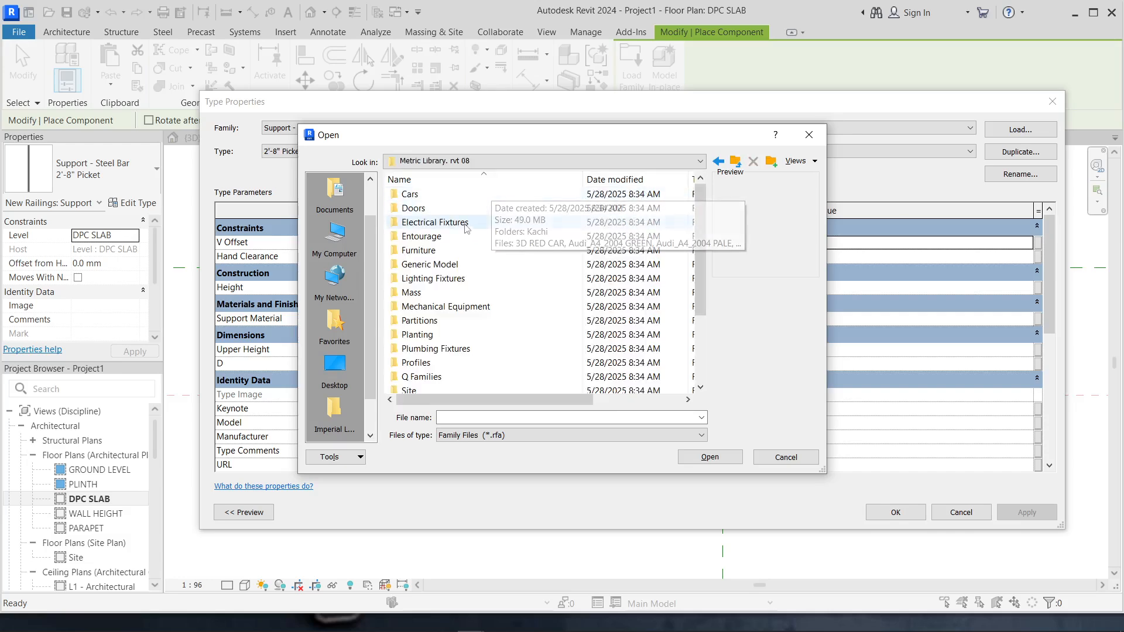
double_click(448, 251)
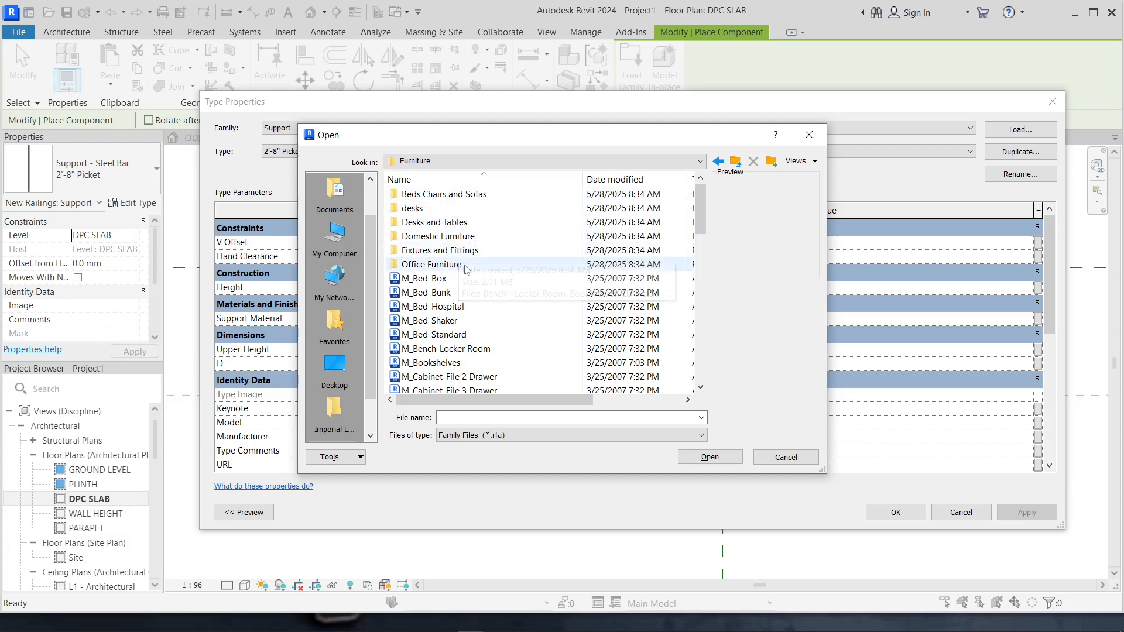
click(463, 198)
double_click(463, 202)
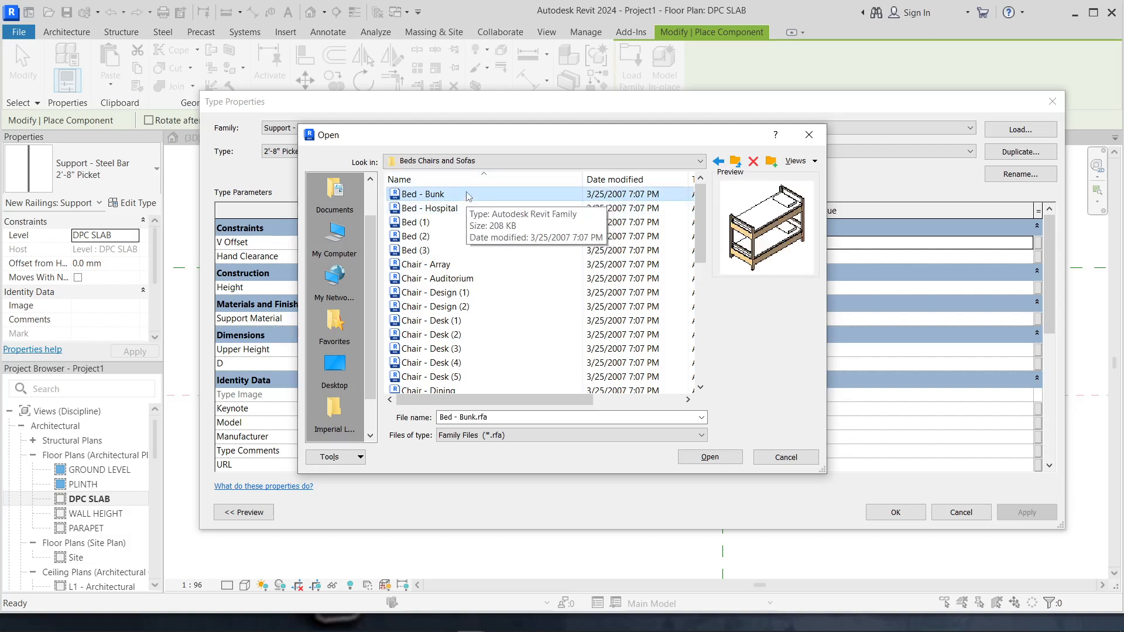
Preview the bed families from Bed - Hospital to Bed (3) and the Chair - Array family.
click(460, 209)
click(458, 224)
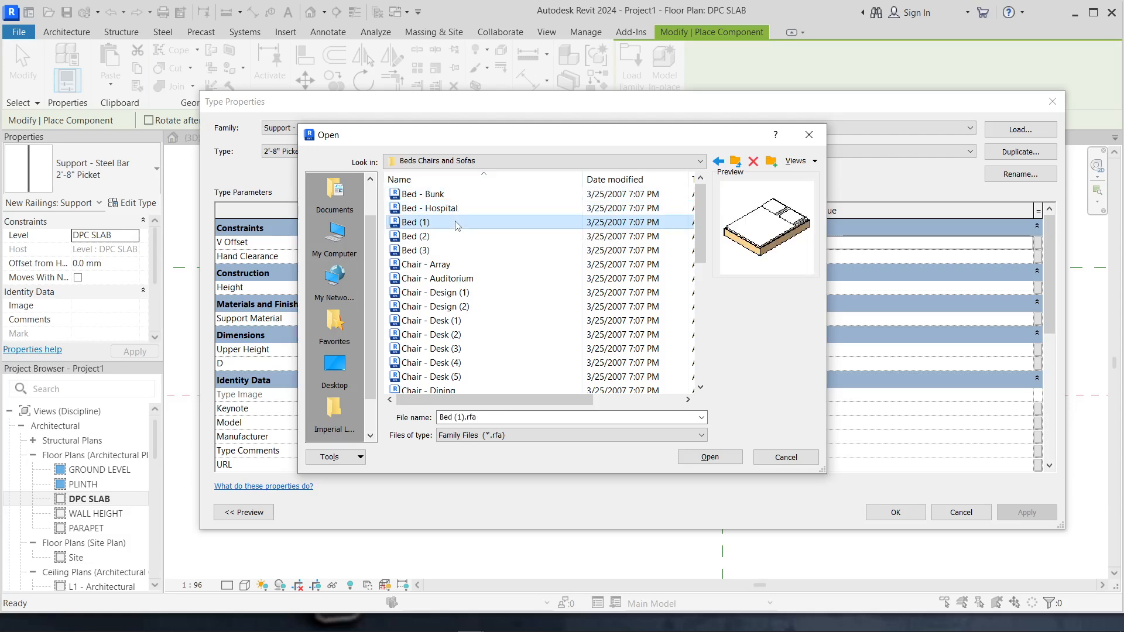
click(456, 237)
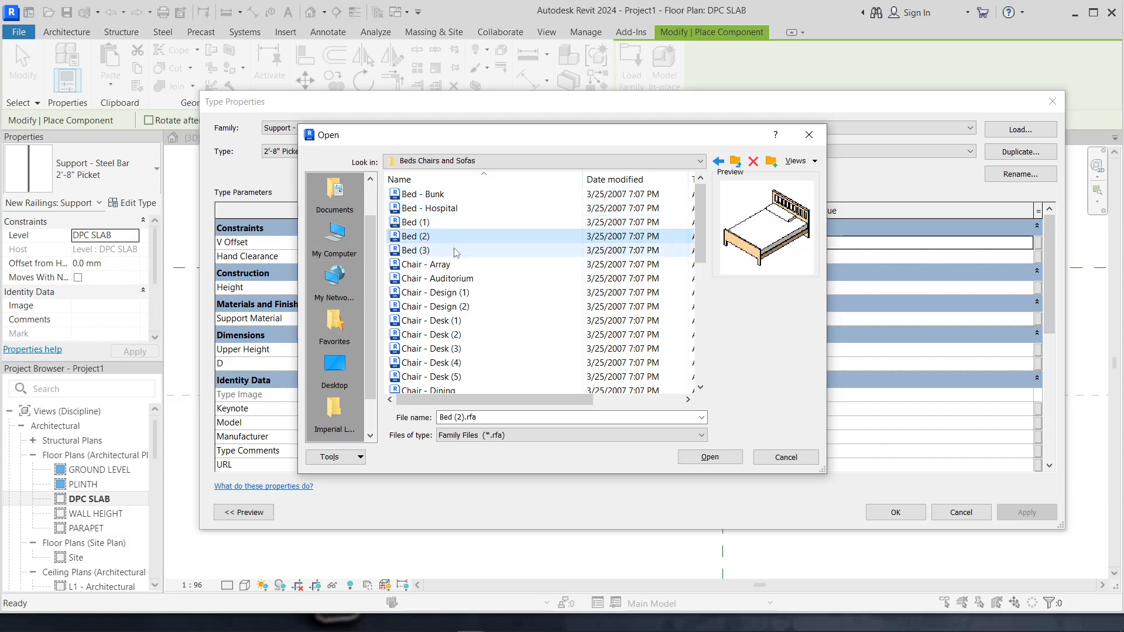
click(458, 254)
key(Down)
key(Down)
key(Down)
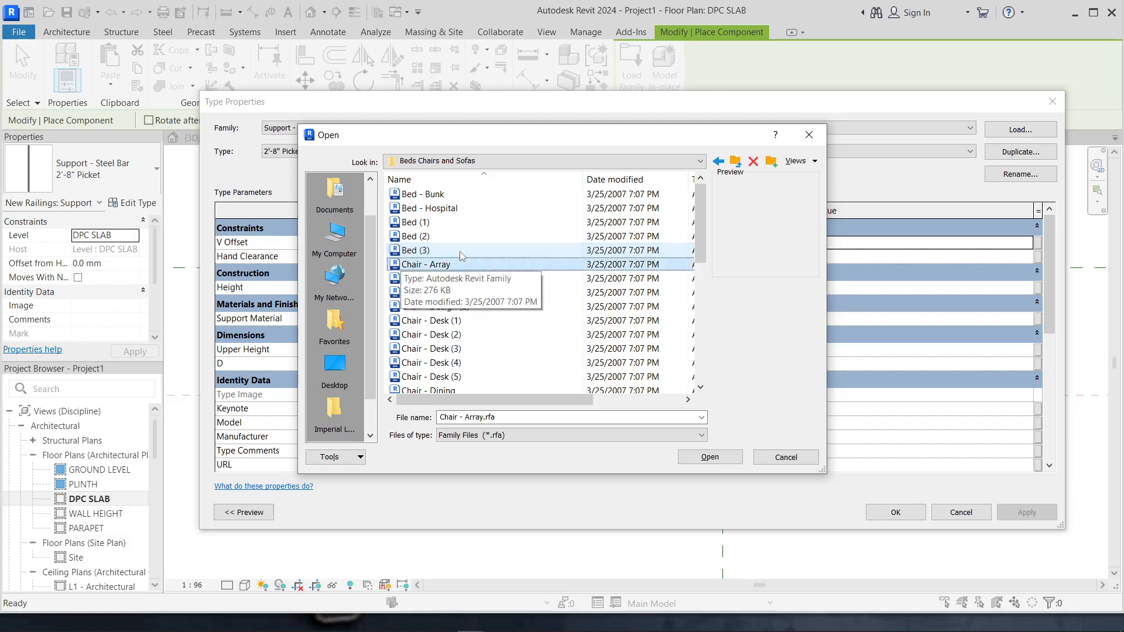
key(Up)
key(Up)
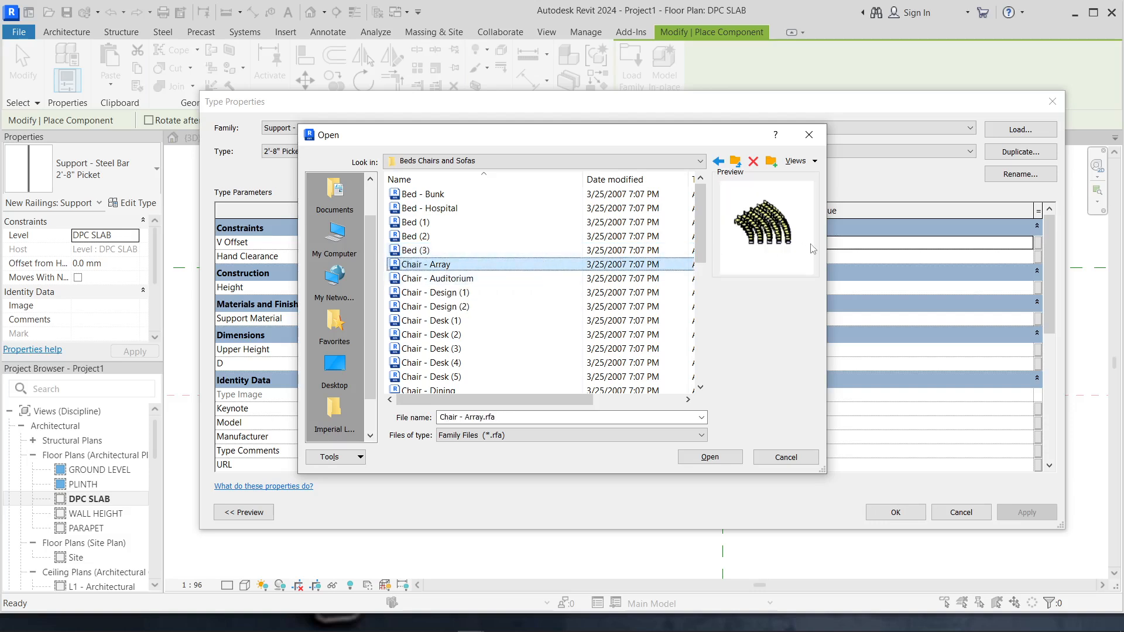
Preview the chair families from Chair - Auditorium through the Design and Desk chairs to Chair - Viper.
click(463, 280)
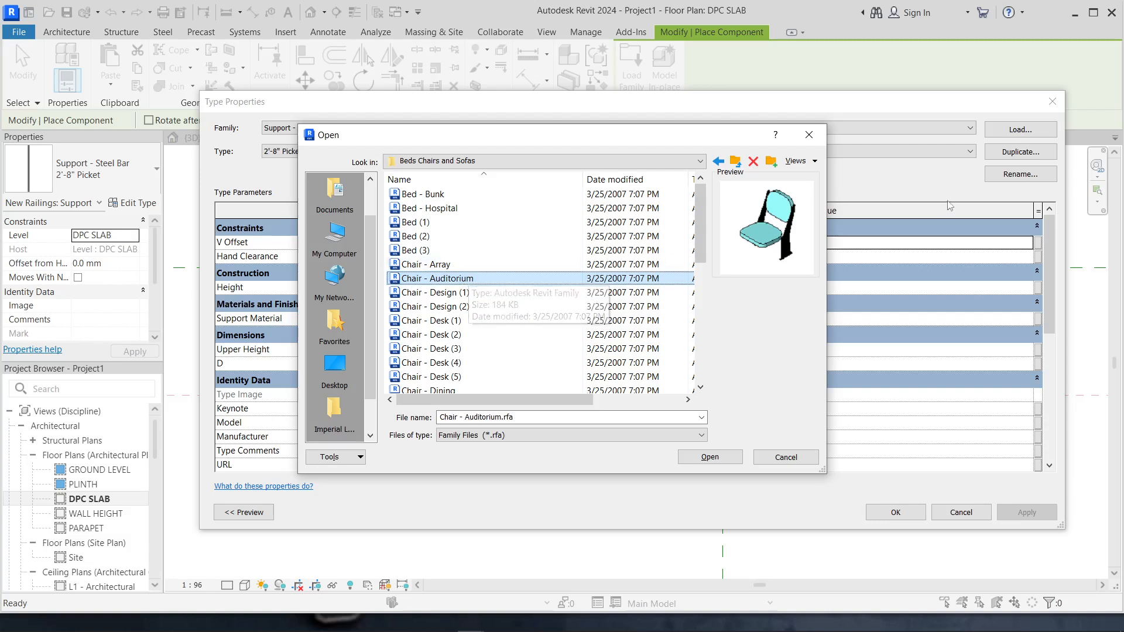
click(461, 293)
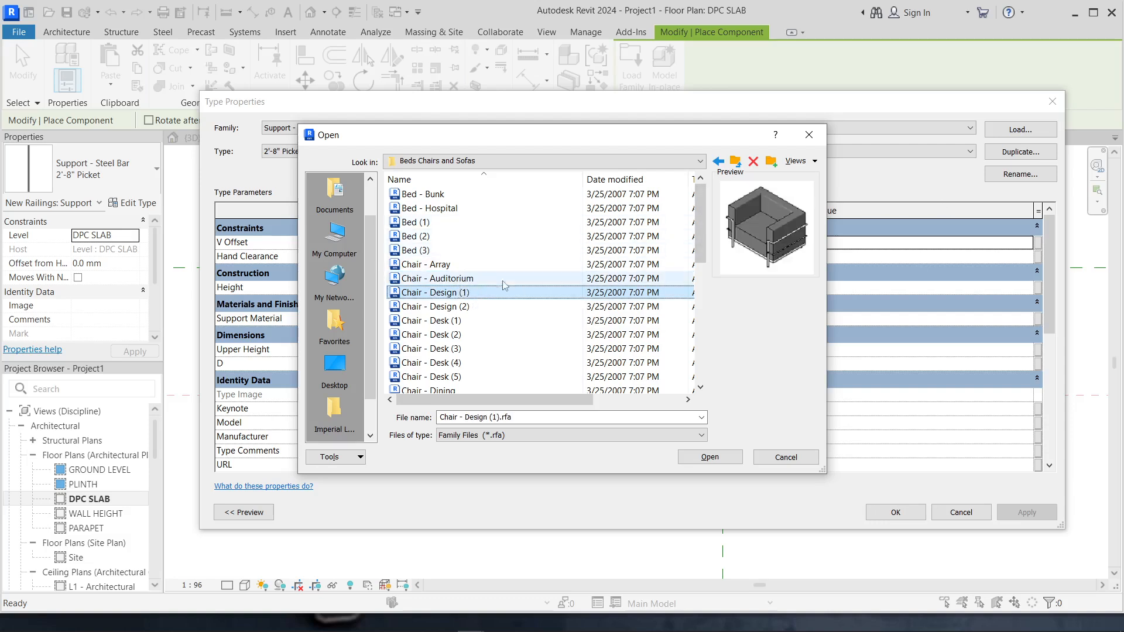
key(Down)
key(Down)
key(Down)
key(Down)
key(Down)
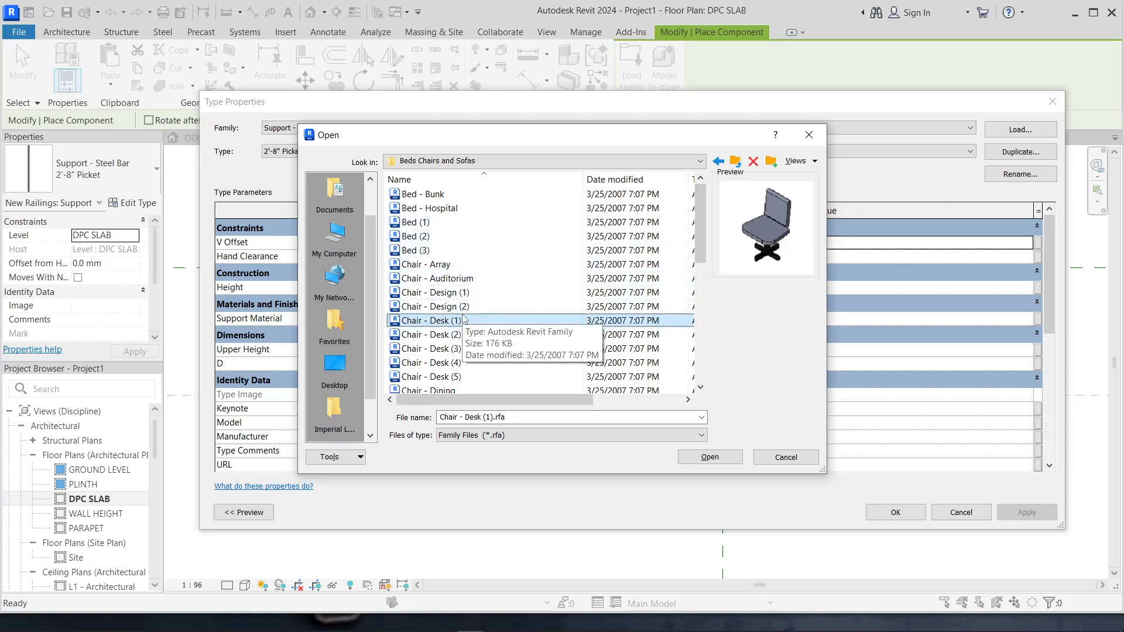
key(Down)
key(Down)
key(Down)
key(Down)
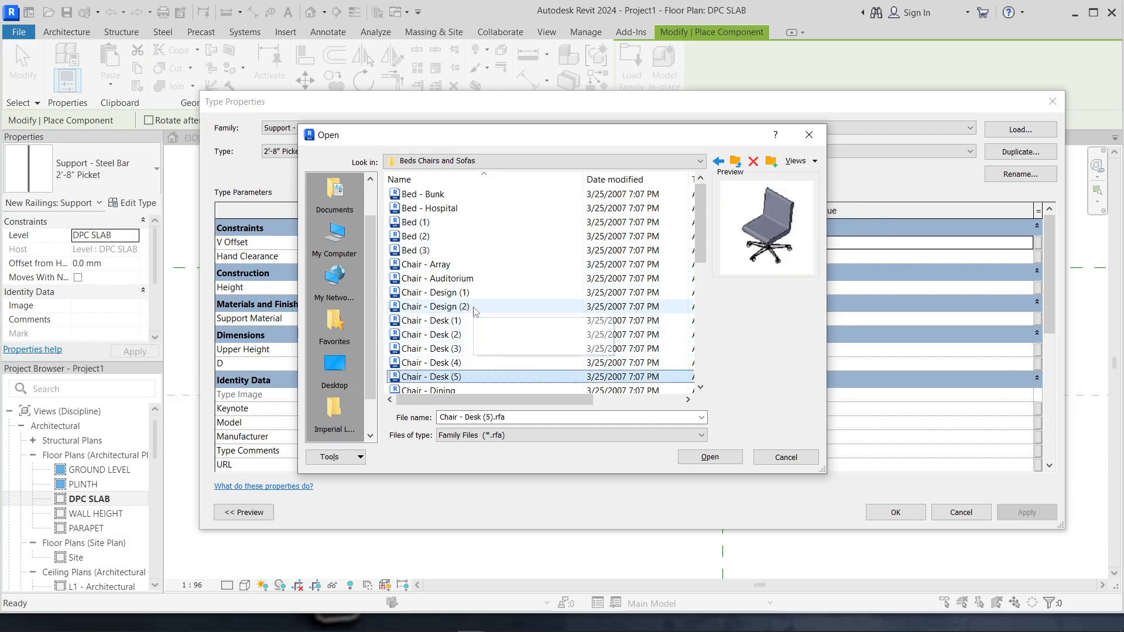
key(Down)
key(Down)
key(Down)
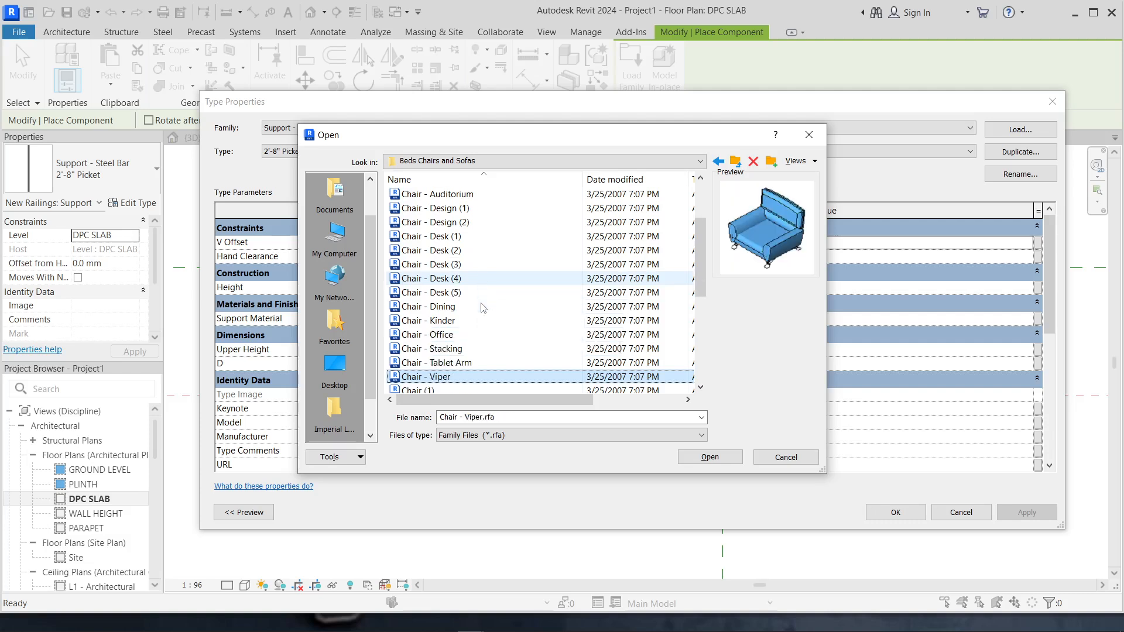
Preview the remaining seating families from Chair (1) through Contemporary Bench and Couch - Viper to Crescent Sofa.
key(Down)
key(Down)
key(Down)
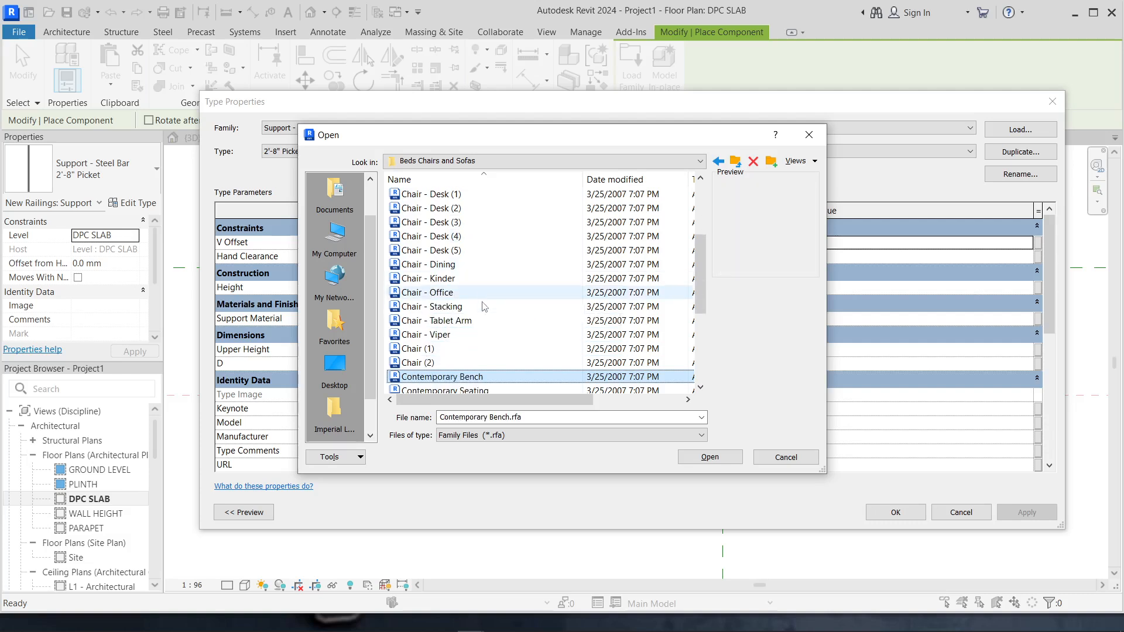
key(Down)
key(Down)
key(Down)
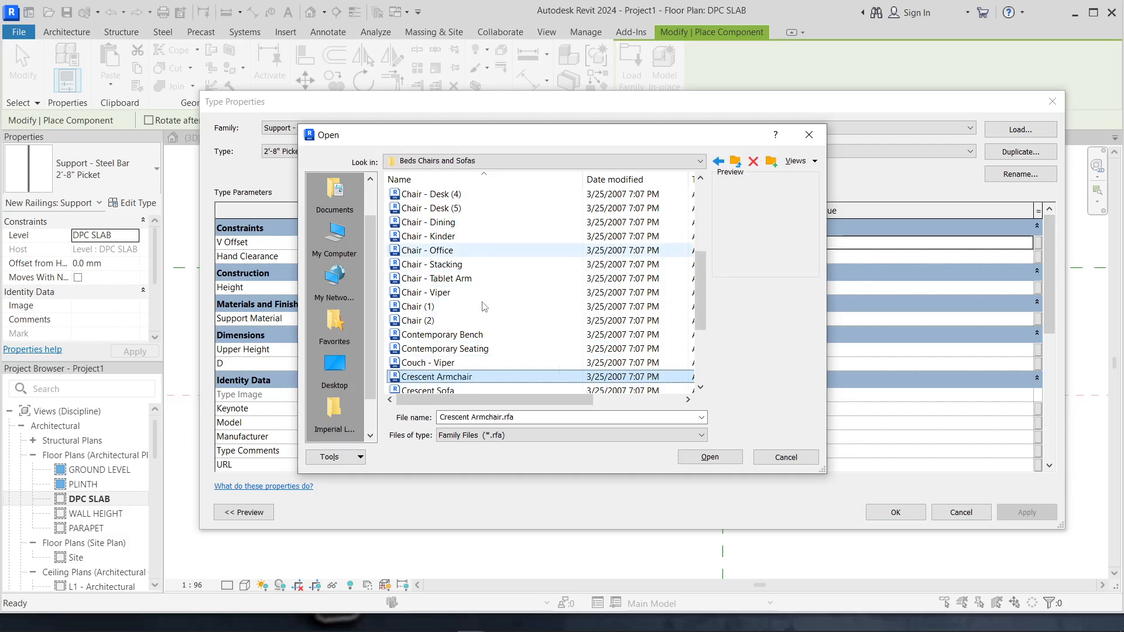
key(Down)
key(Up)
key(Up)
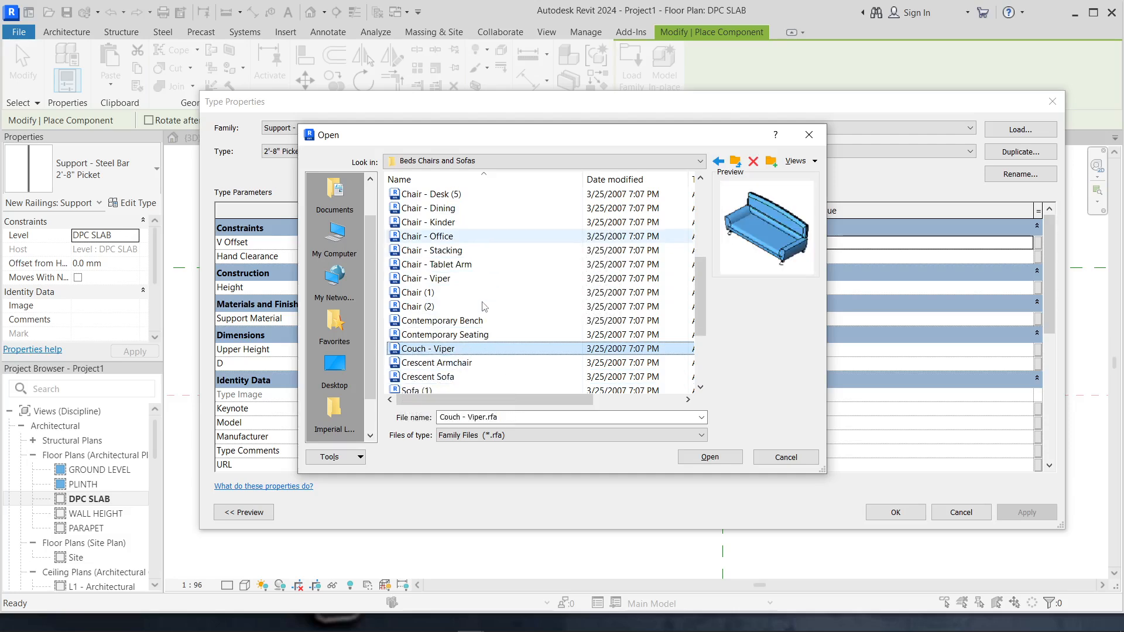
key(Down)
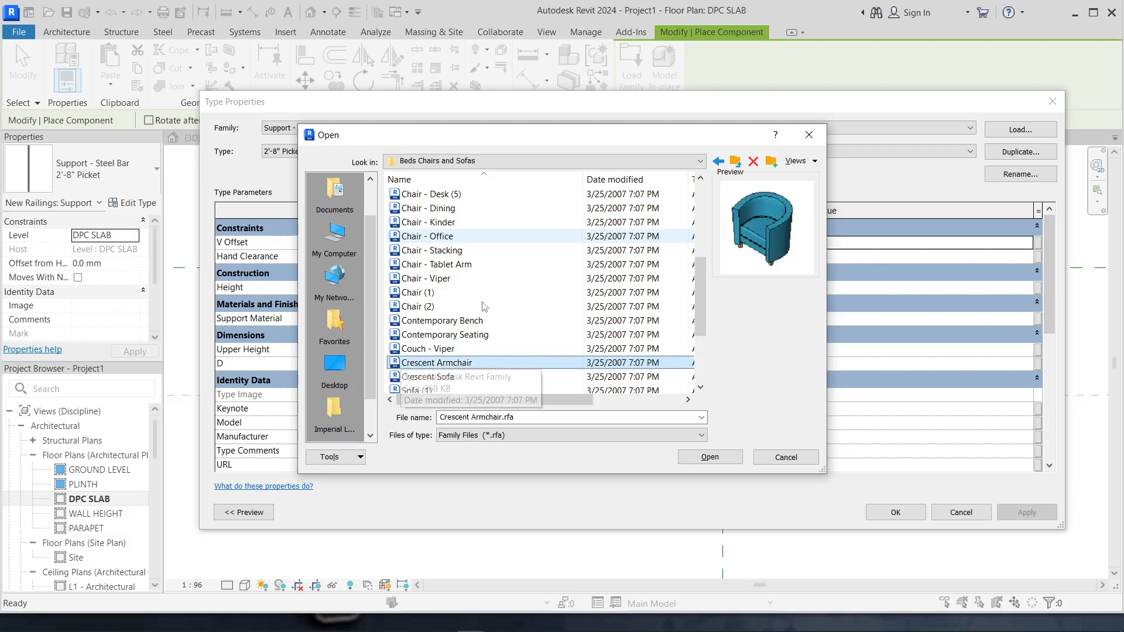
key(Down)
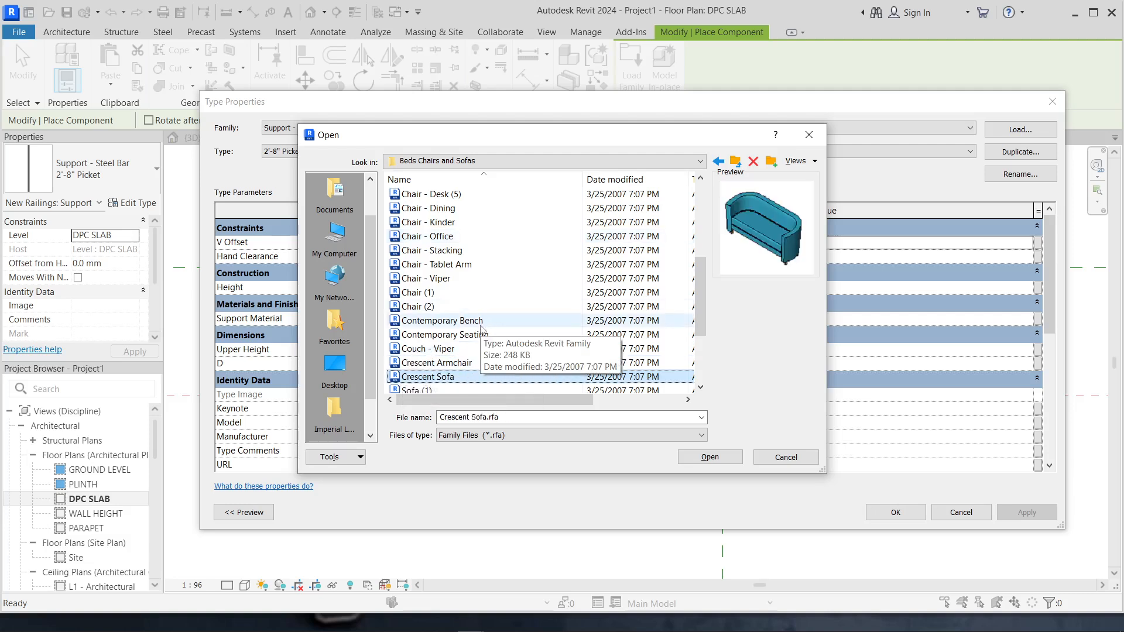
Load the Crescent Armchair family and accept it as the component type for placement.
click(461, 363)
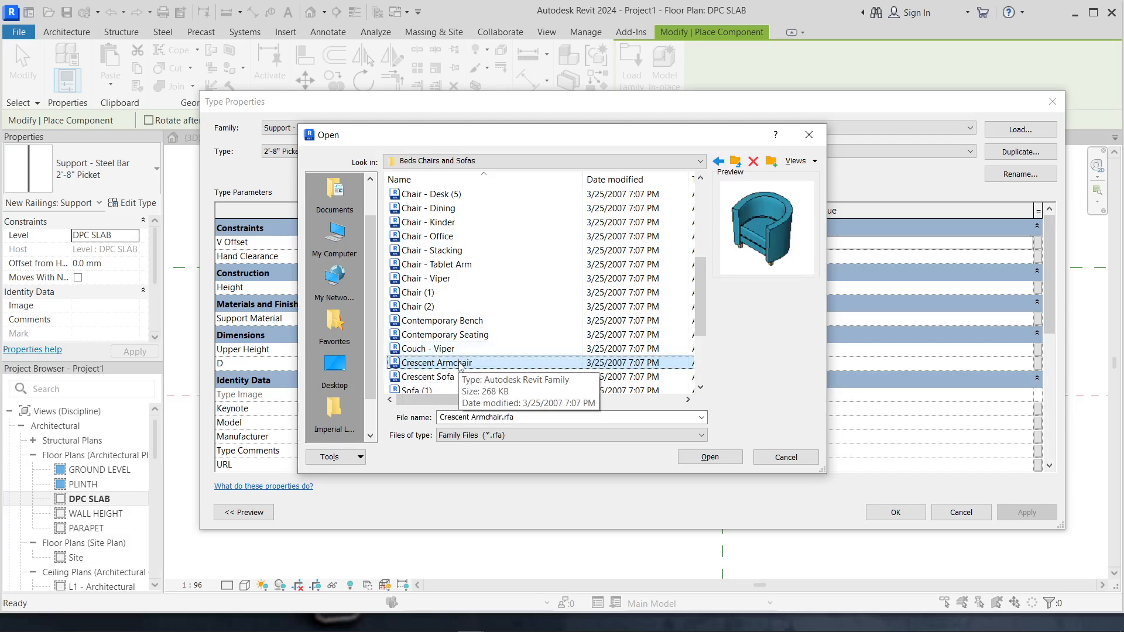
double_click(527, 363)
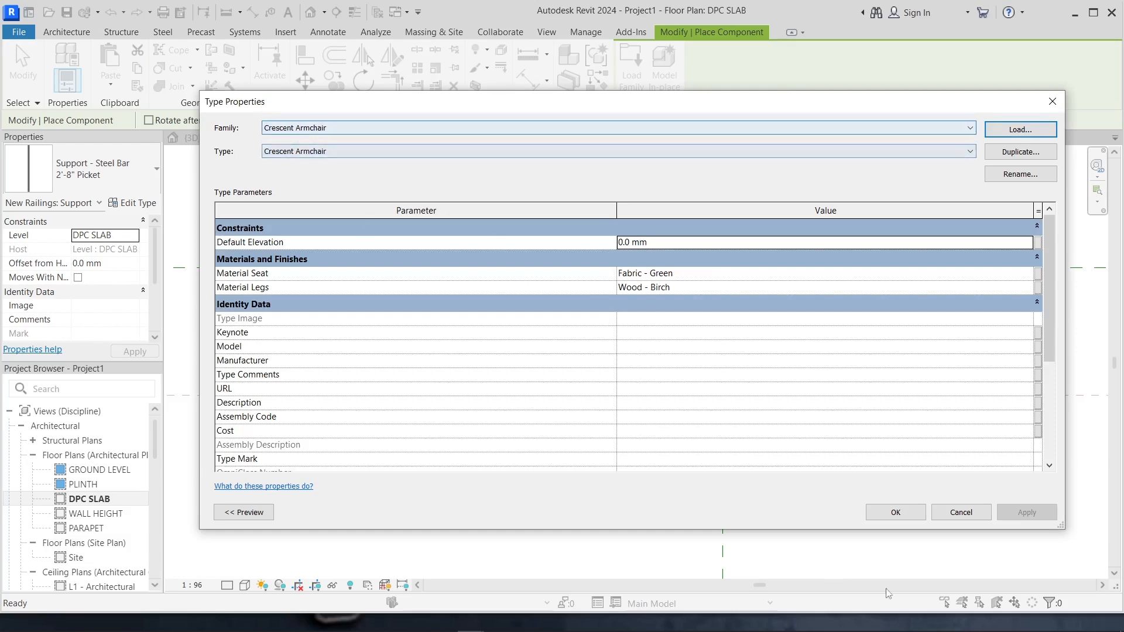
click(896, 512)
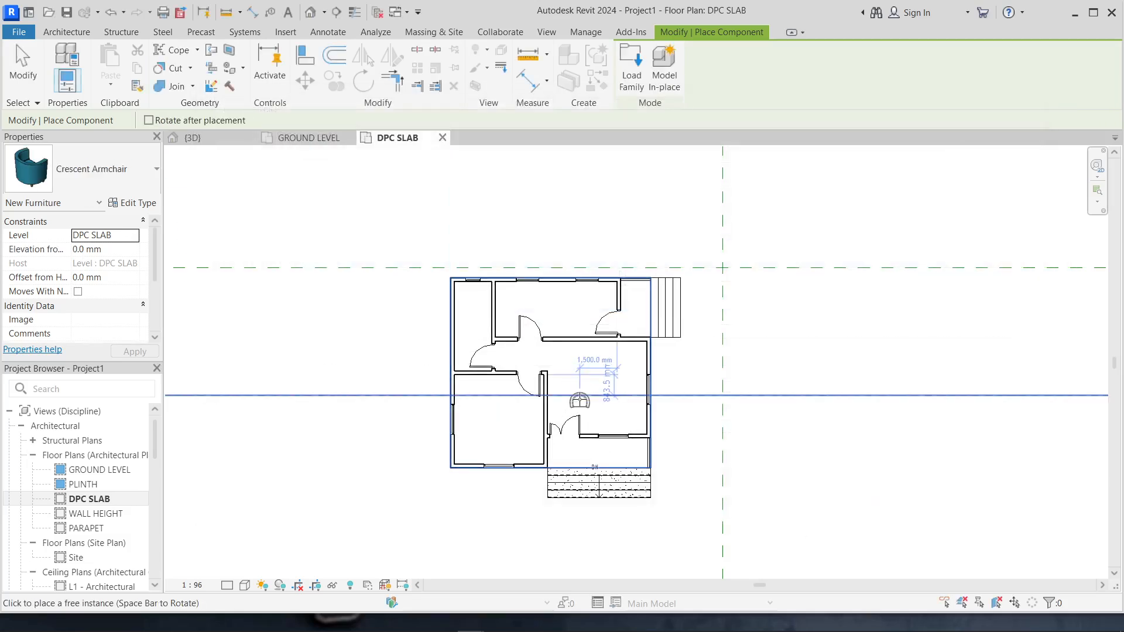
Place one Crescent Armchair in the living room, just inside the double entrance door, and end placement.
scroll(580, 398, up, 4)
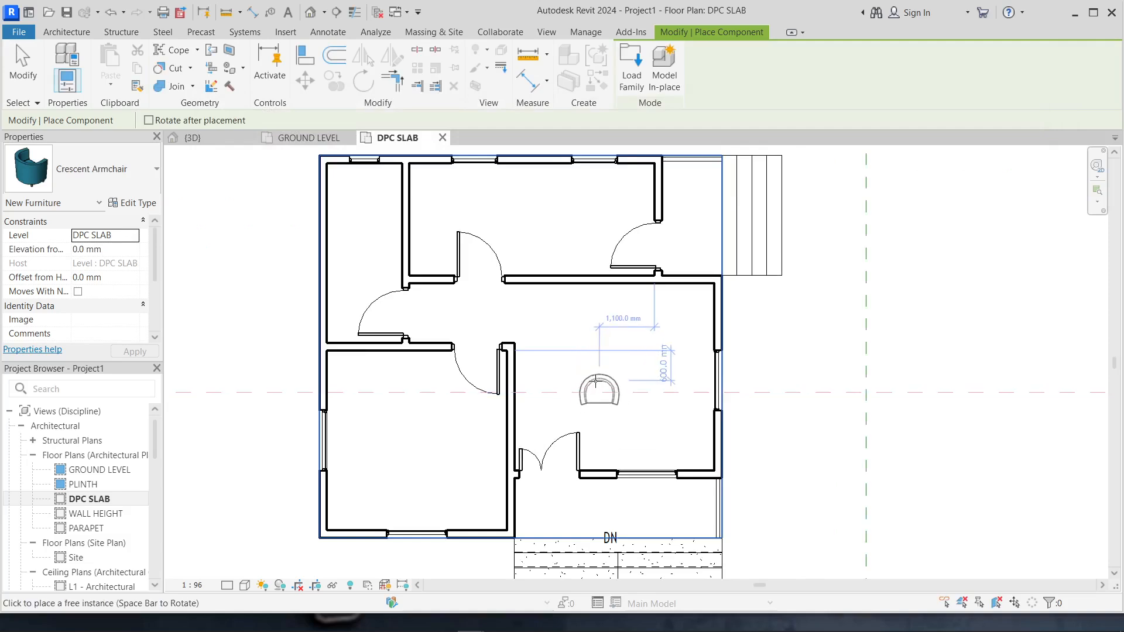
click(566, 370)
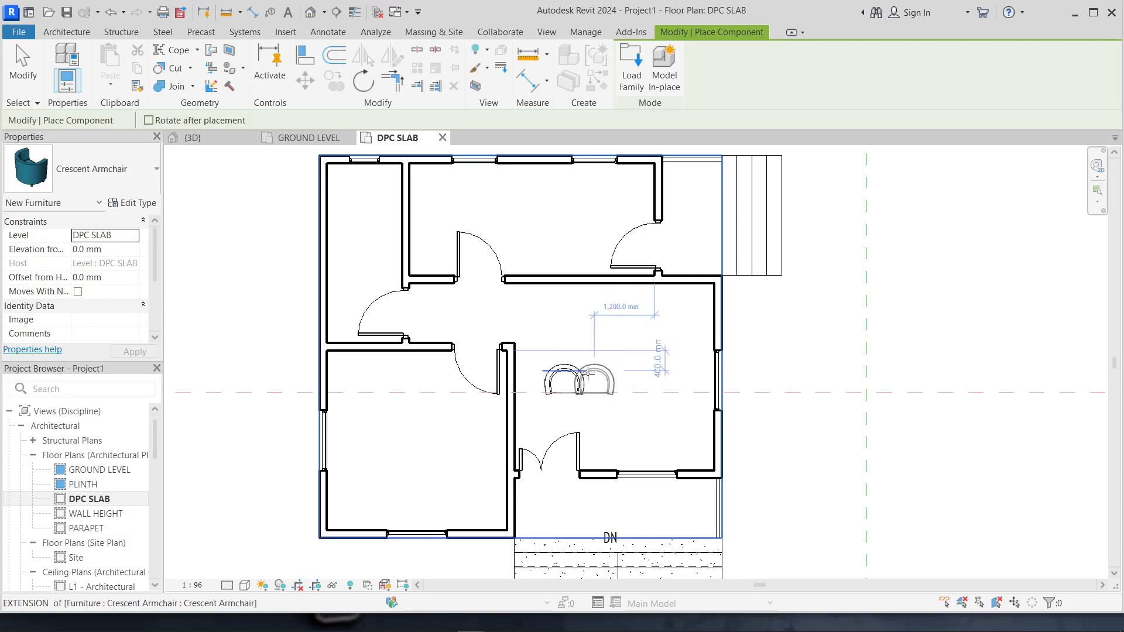
key(Escape)
key(Escape)
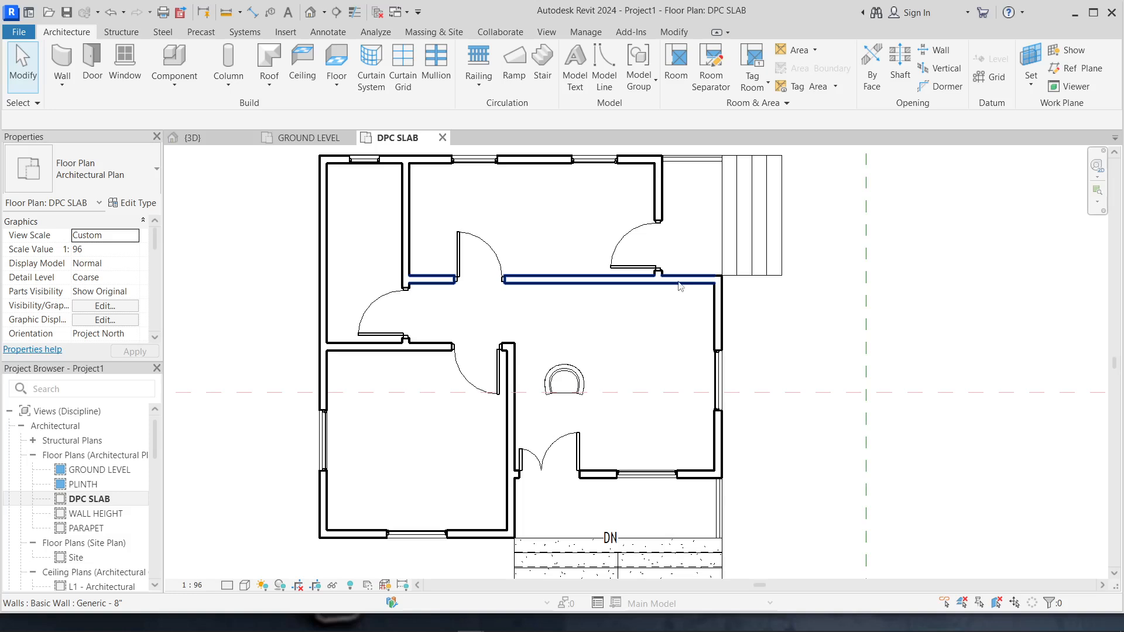
Rotate the armchair 90° counterclockwise about its centre so that it faces the exterior side window.
click(584, 384)
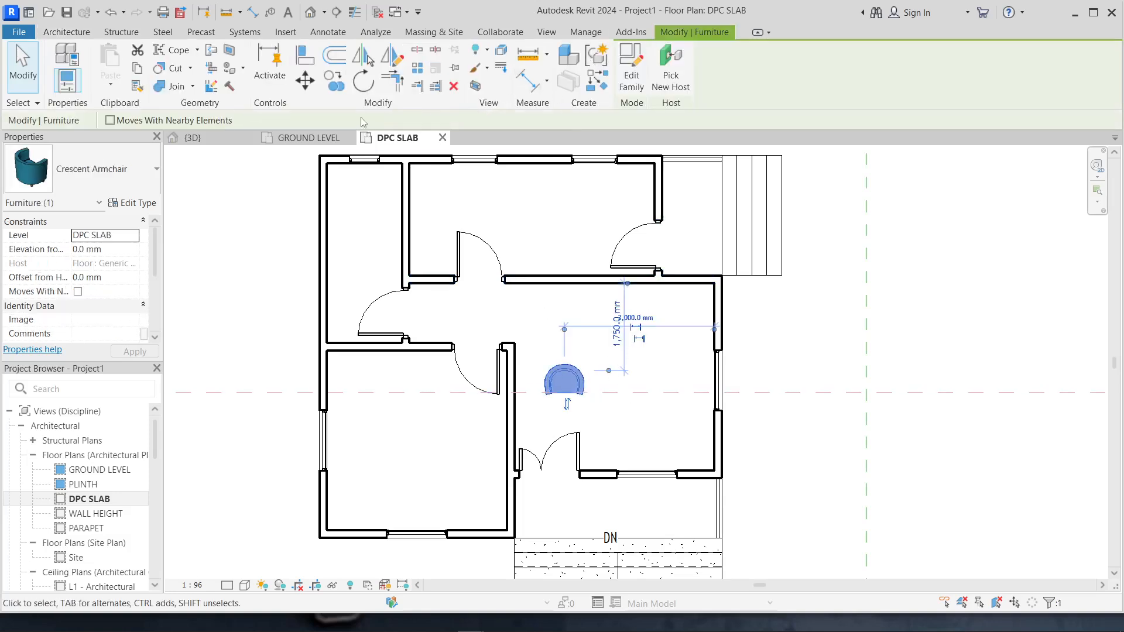
click(363, 80)
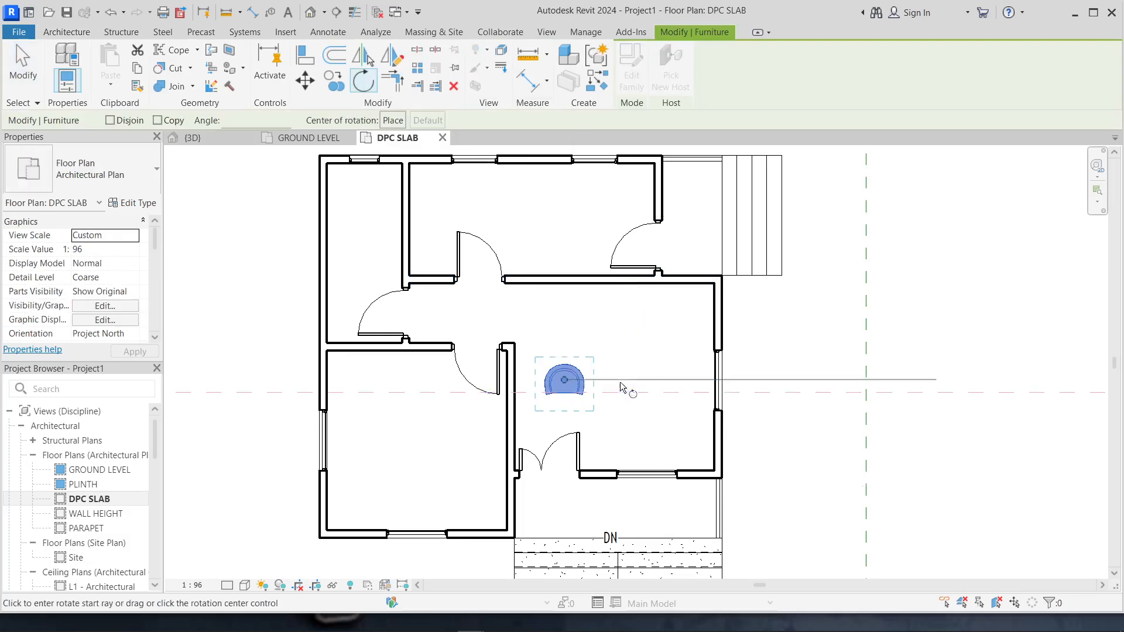
click(751, 380)
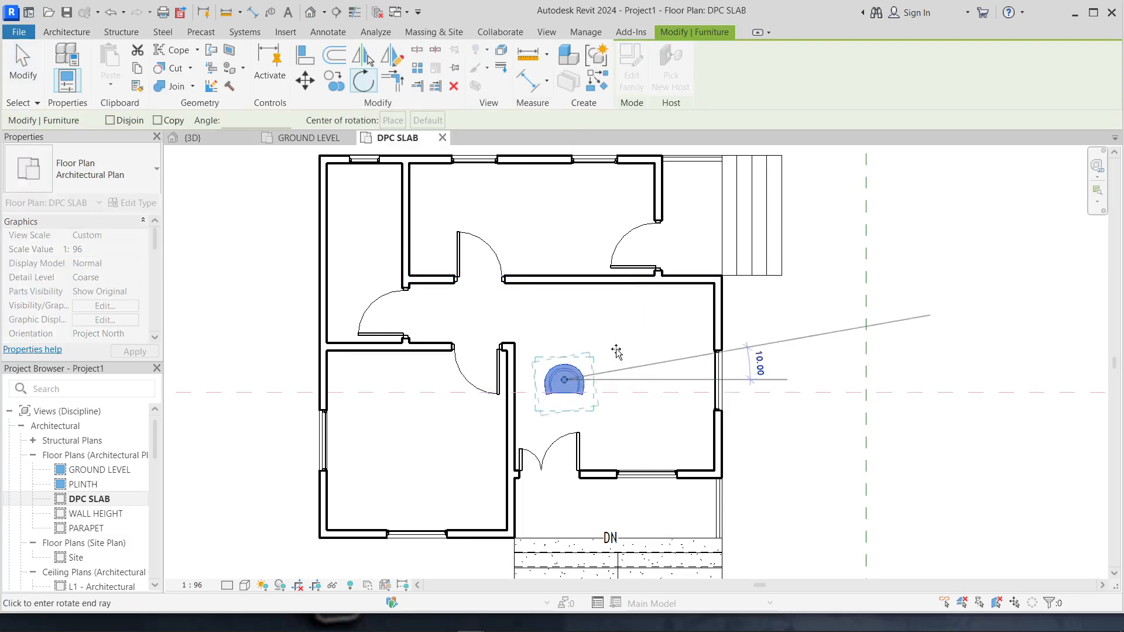
click(566, 320)
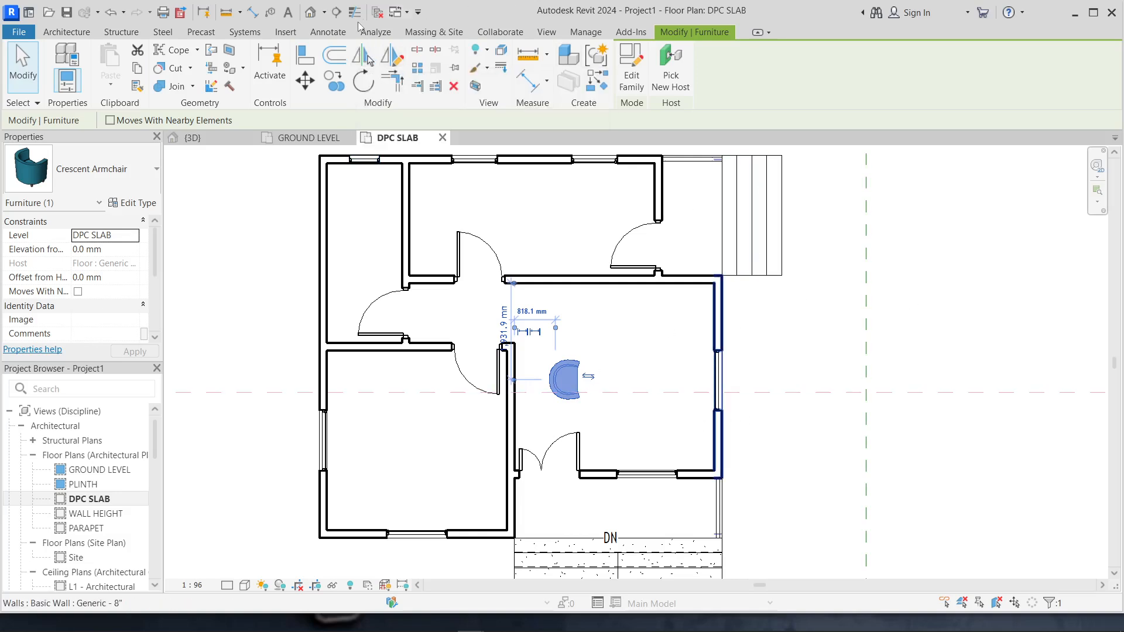
Mirror a copy of the armchair across a drawn vertical axis so that the two chairs face each other.
click(391, 58)
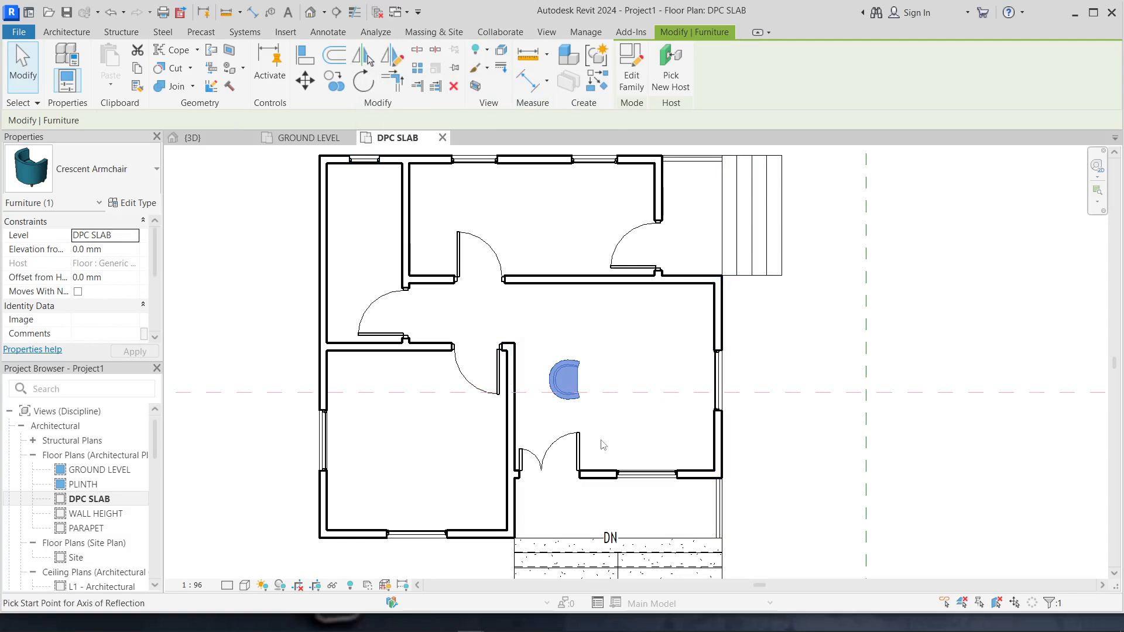
click(604, 328)
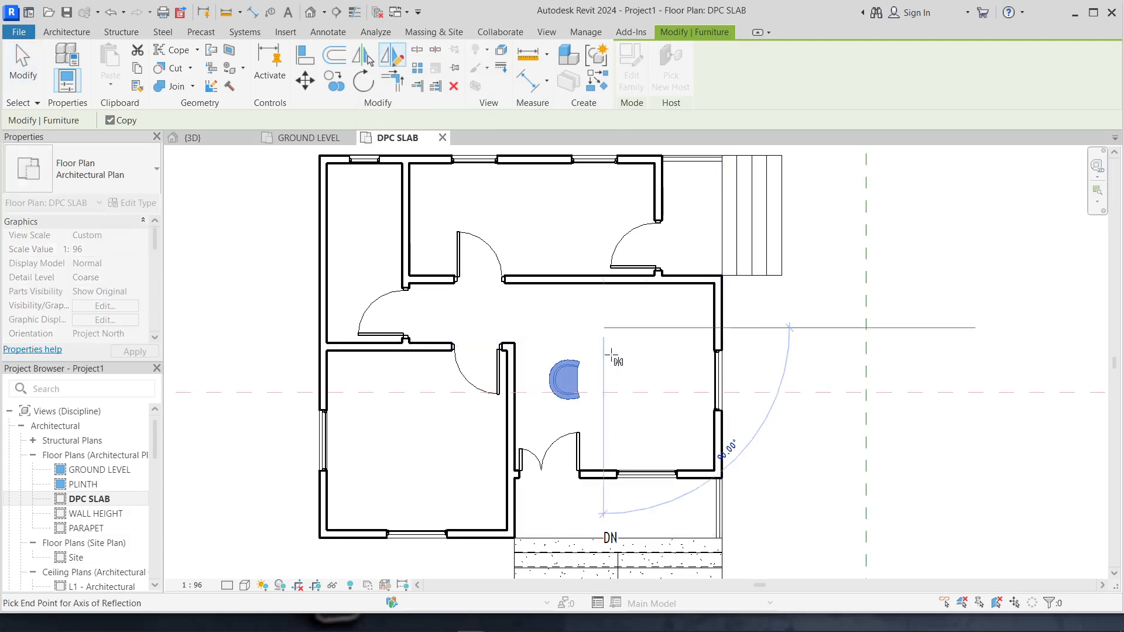
click(604, 434)
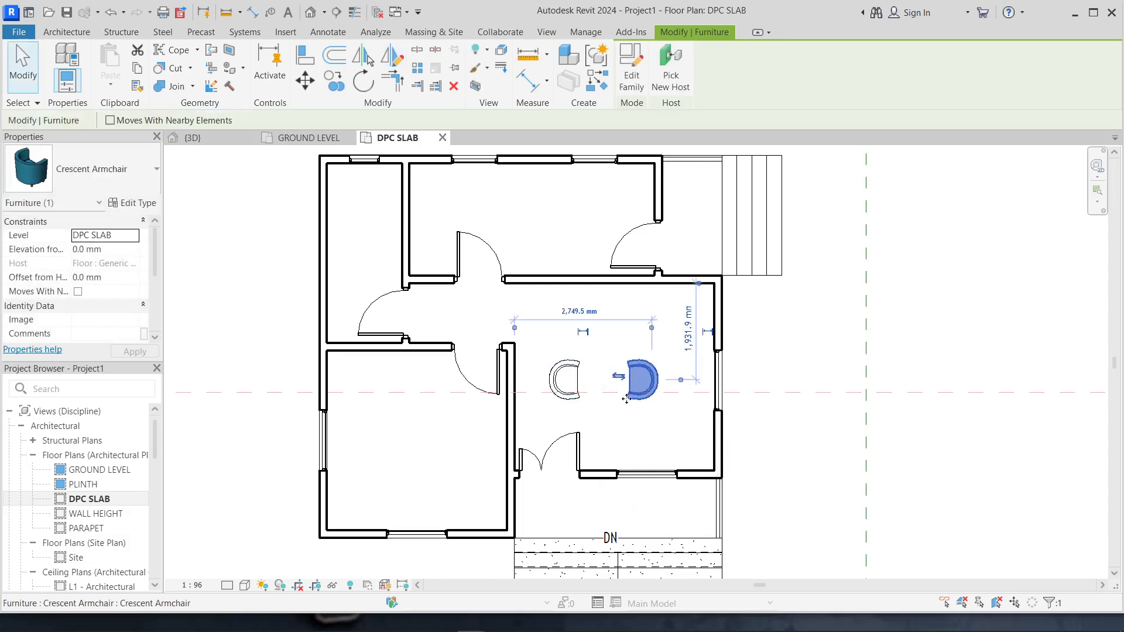
Nudge the mirrored armchair horizontally away from the first one, closer to the exterior side window.
scroll(685, 361, up, 1)
scroll(689, 363, up, 1)
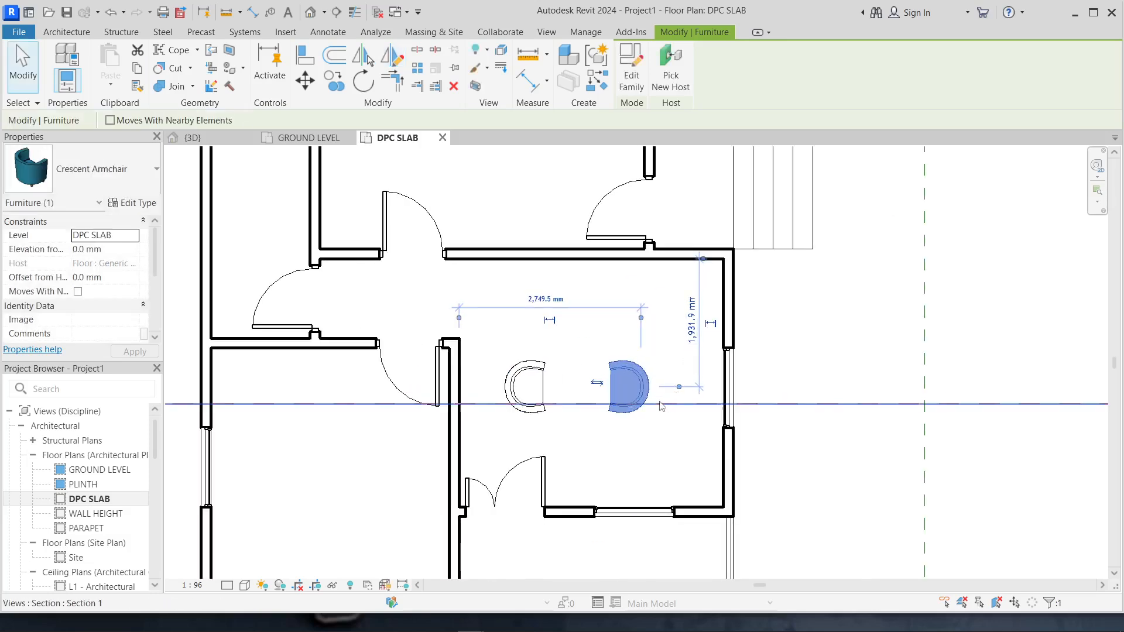
key(Escape)
click(640, 391)
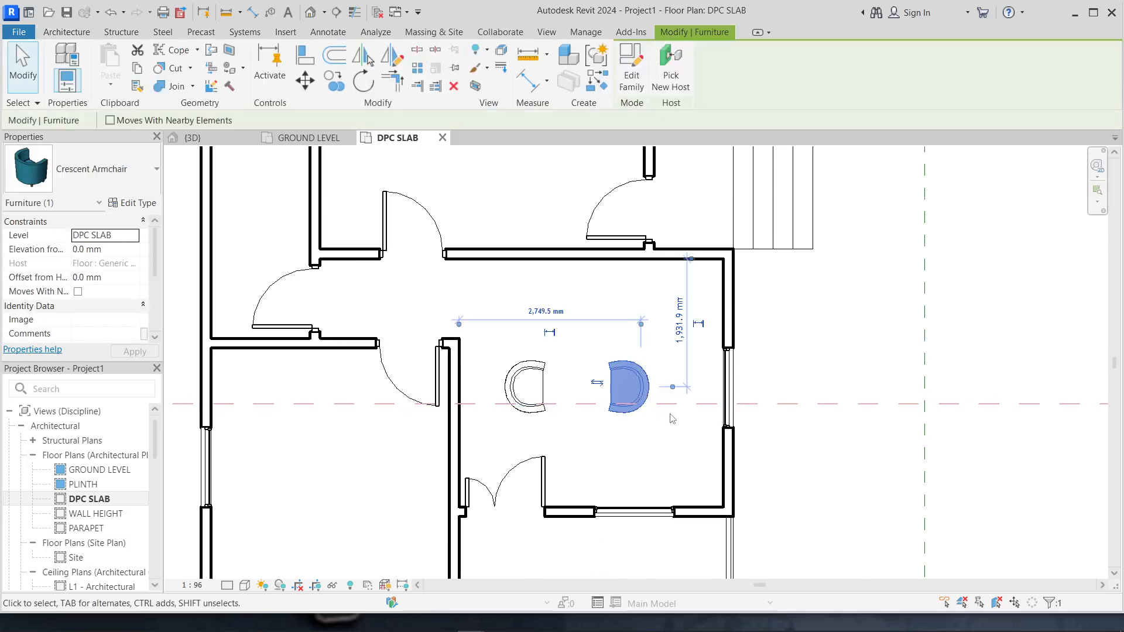
key(Right)
key(Right)
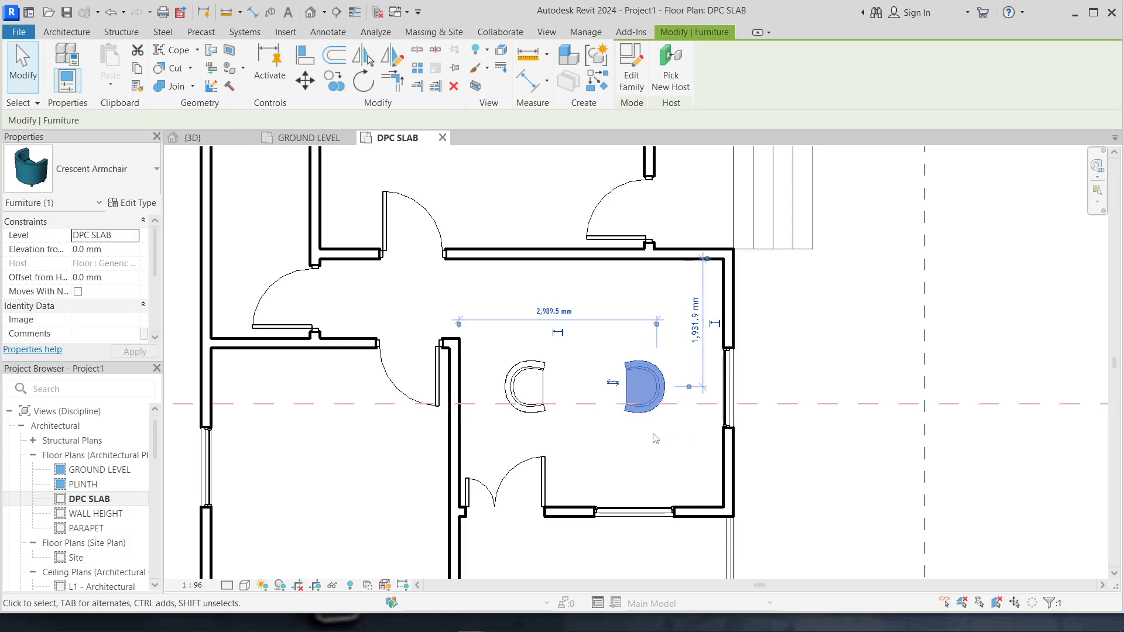
key(Right)
key(Right)
key(Right)
key(Right)
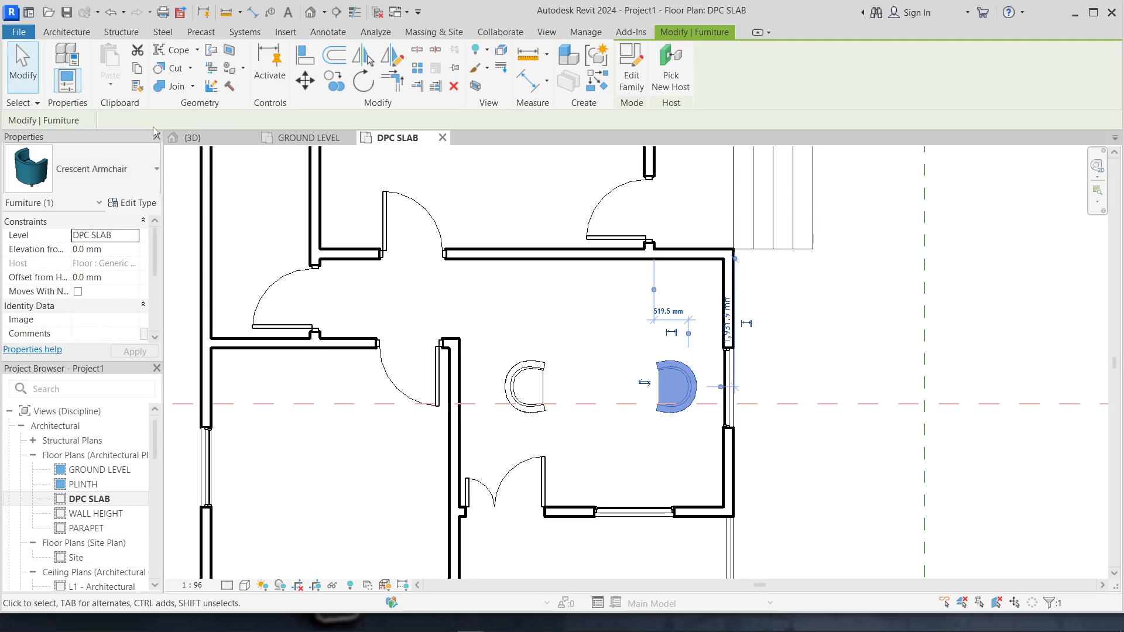
key(Escape)
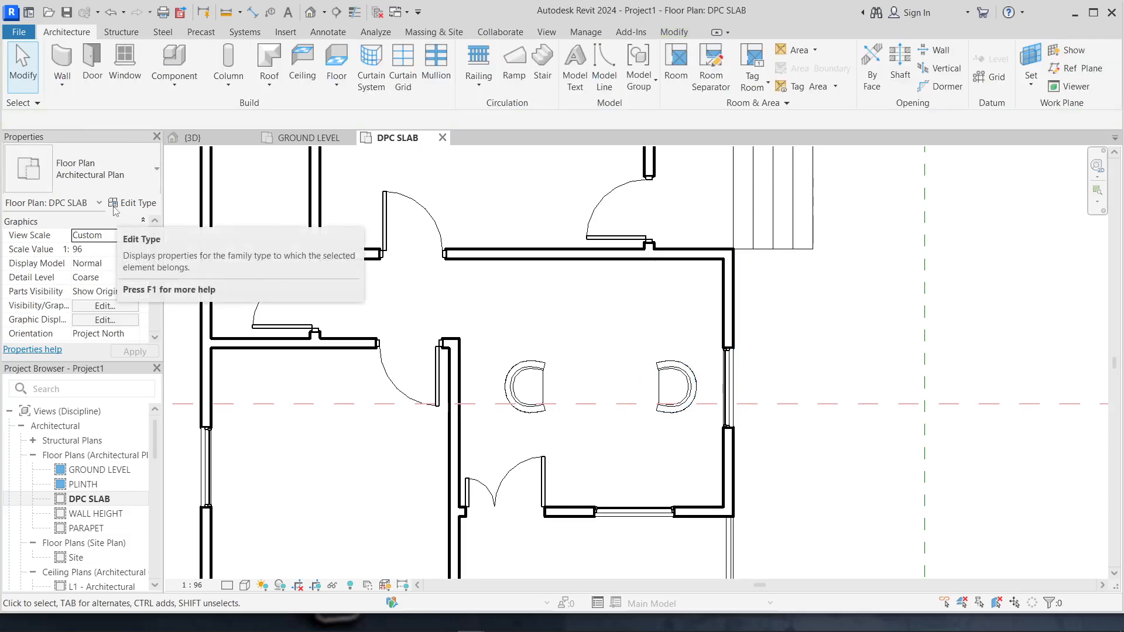
Start placing another component and open the Beds Chairs and Sofas folder for loading a family.
click(114, 208)
key(Escape)
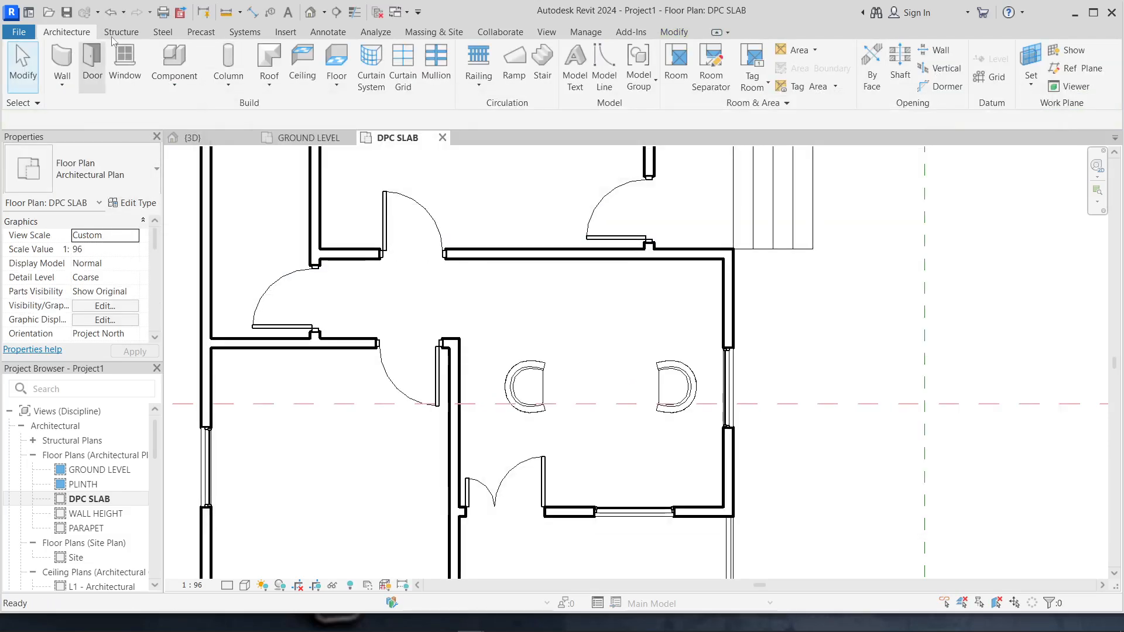
click(173, 65)
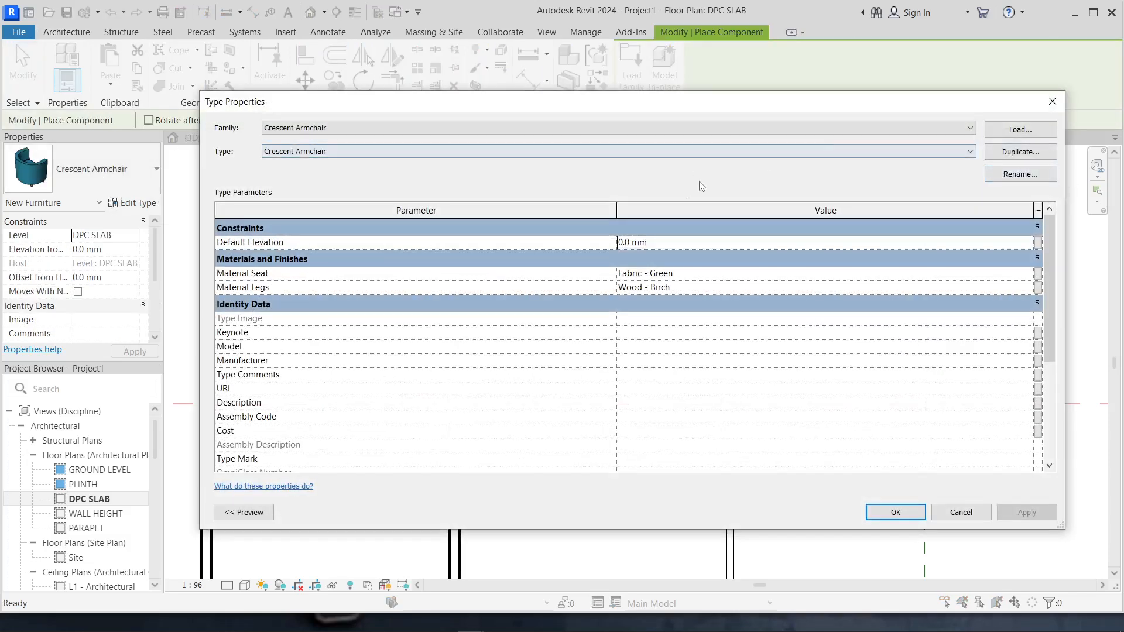
click(1017, 131)
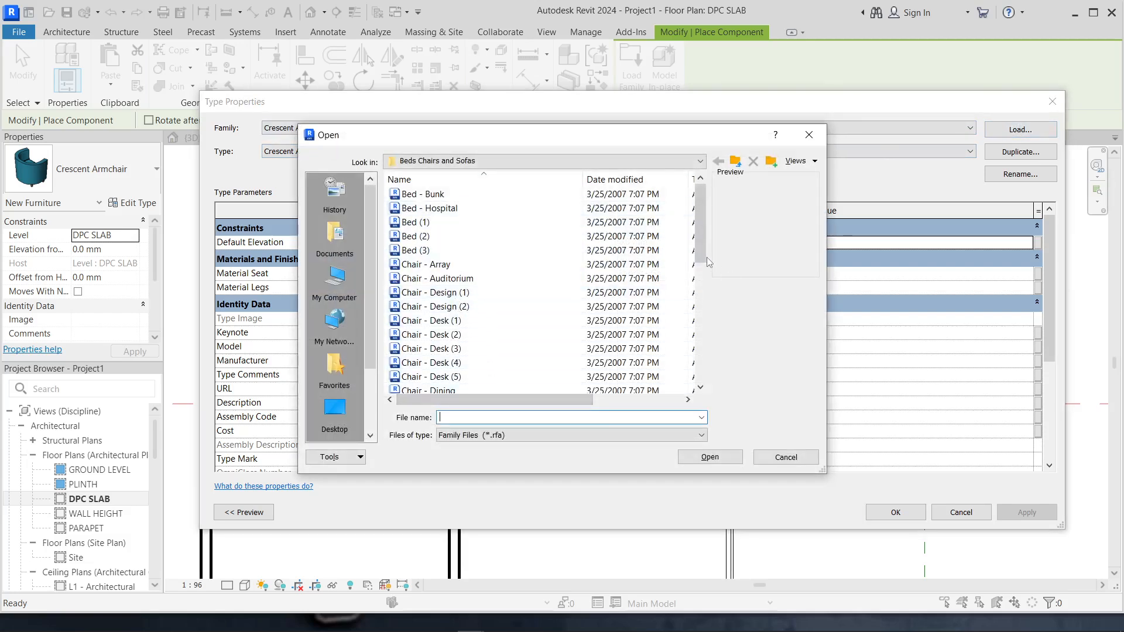
Load the Crescent Sofa family and place one sofa just below the gap between the two facing armchairs.
drag(703, 259, 719, 296)
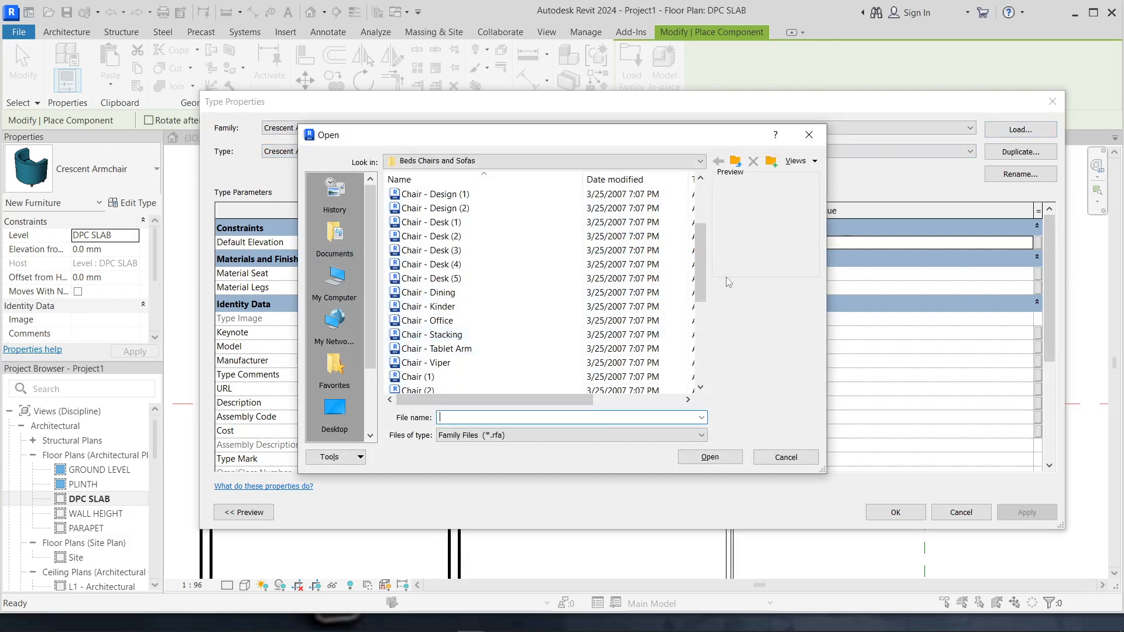
drag(702, 291, 709, 329)
click(448, 350)
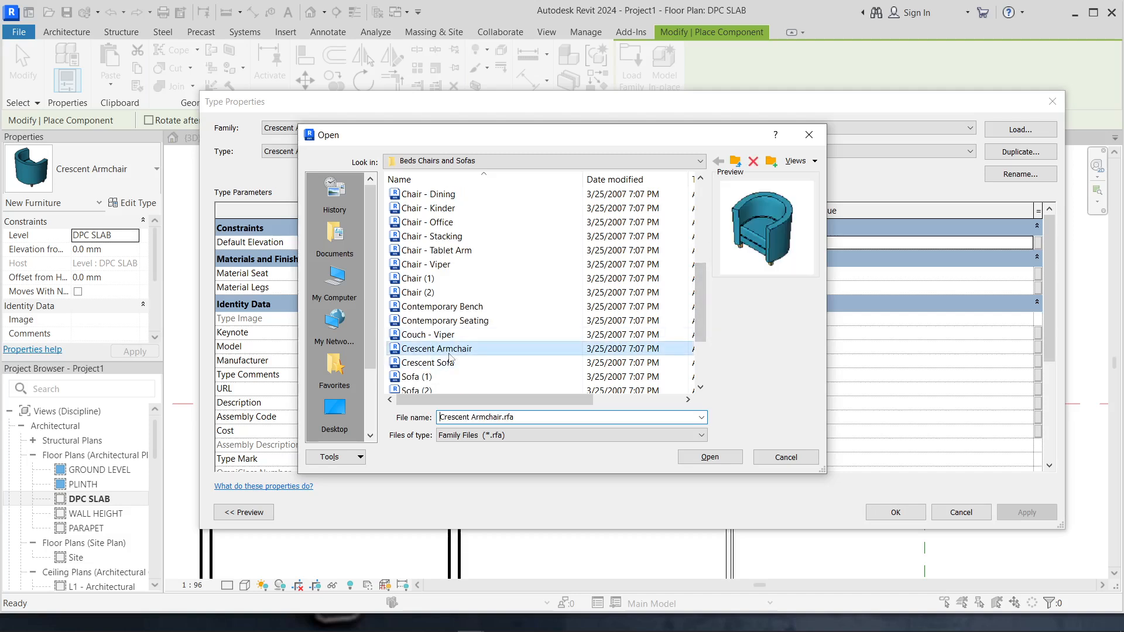
click(446, 336)
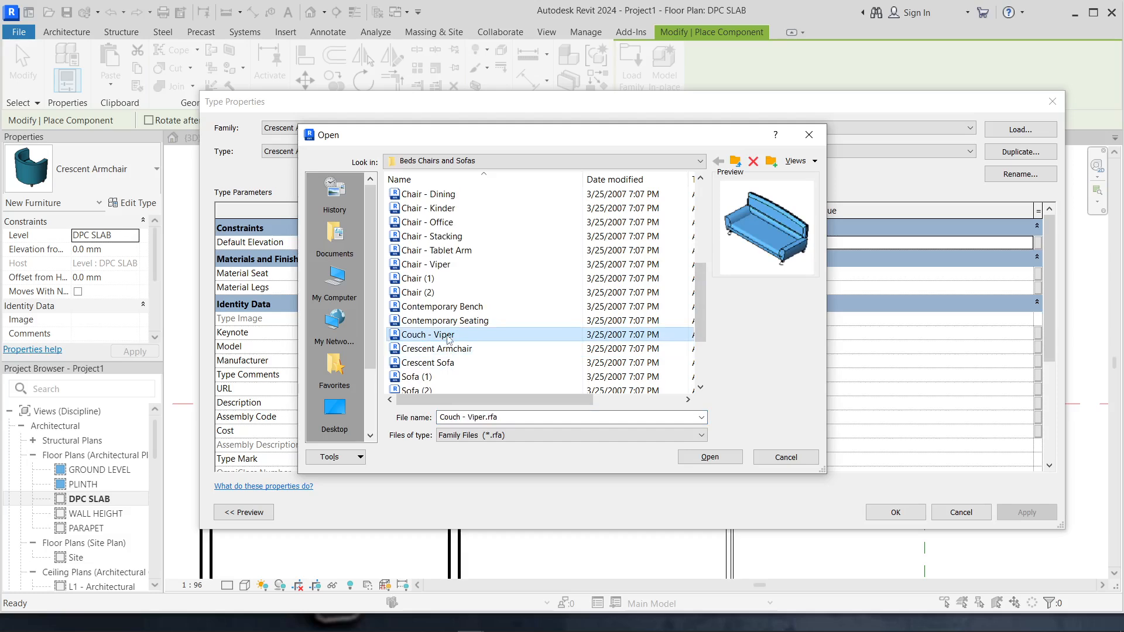
click(451, 364)
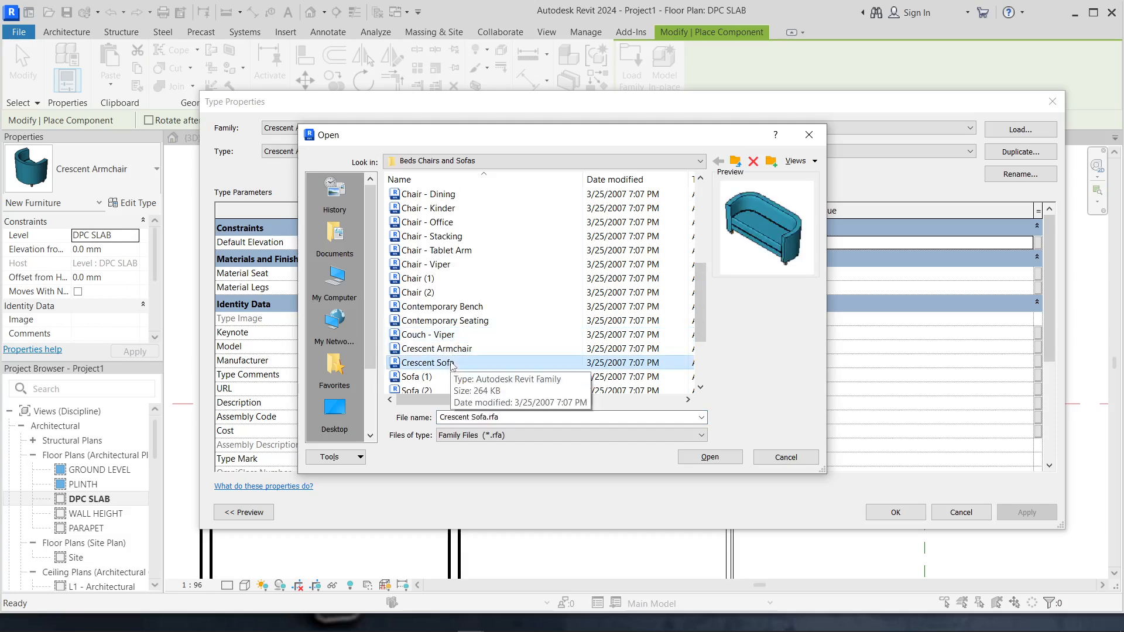
double_click(452, 363)
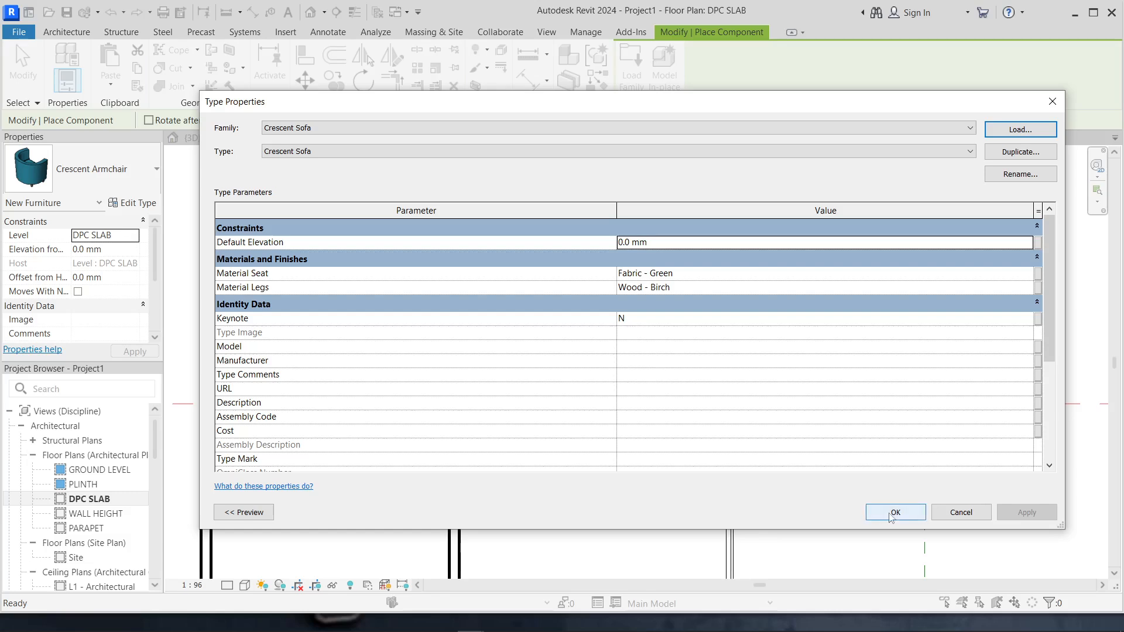
click(891, 514)
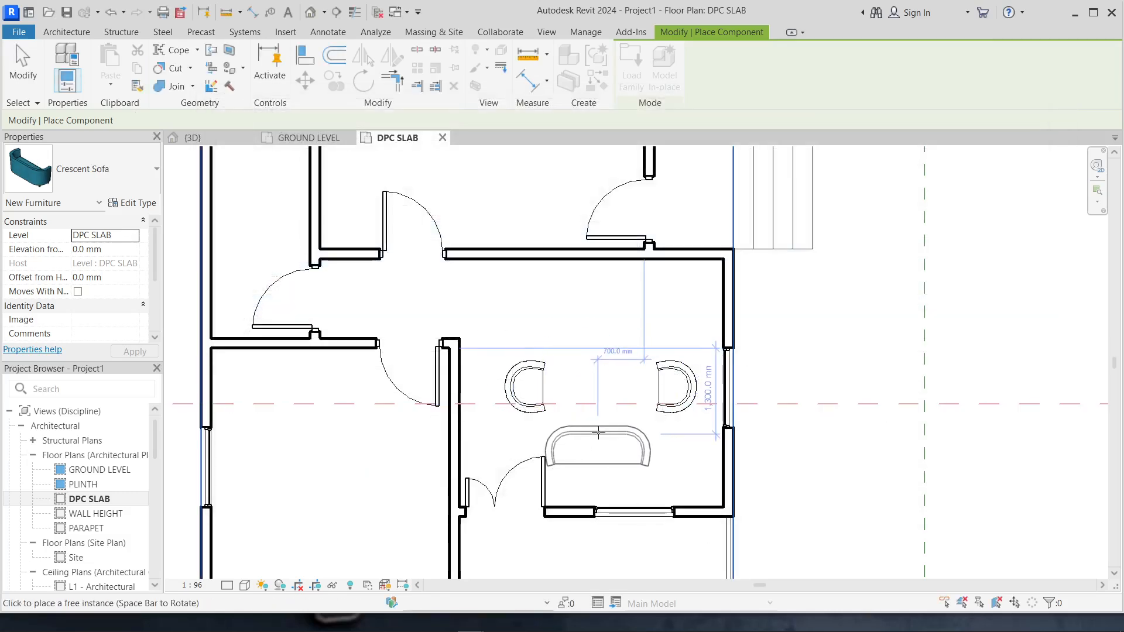
click(601, 425)
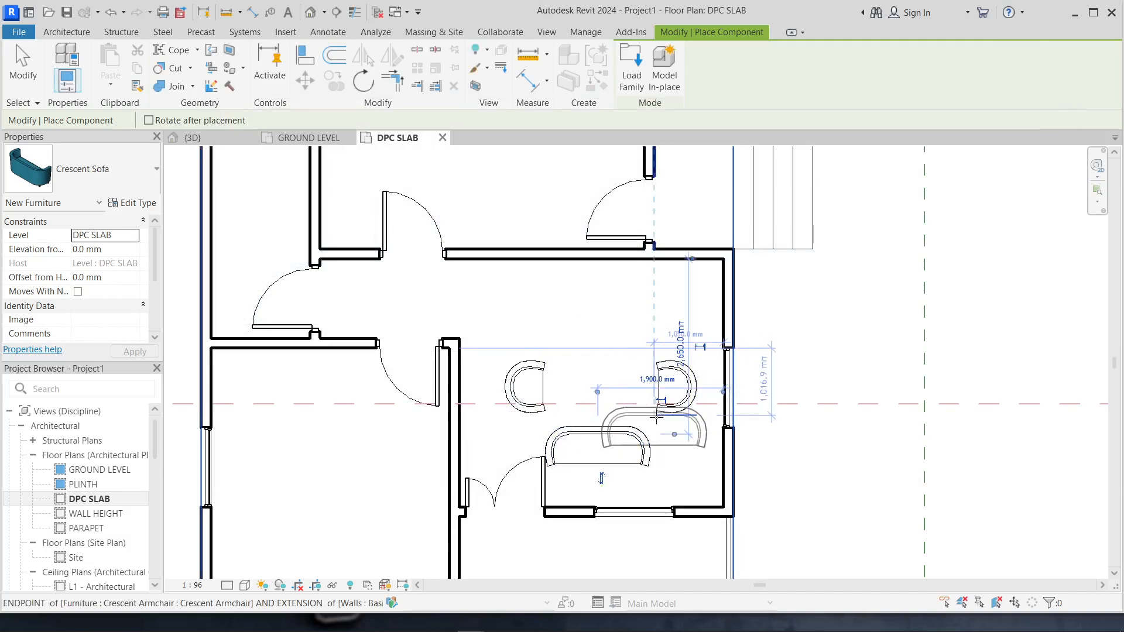
key(Escape)
Mirror the sofa across a horizontal axis so the copy faces the armchairs, and delete the original sofa.
click(615, 449)
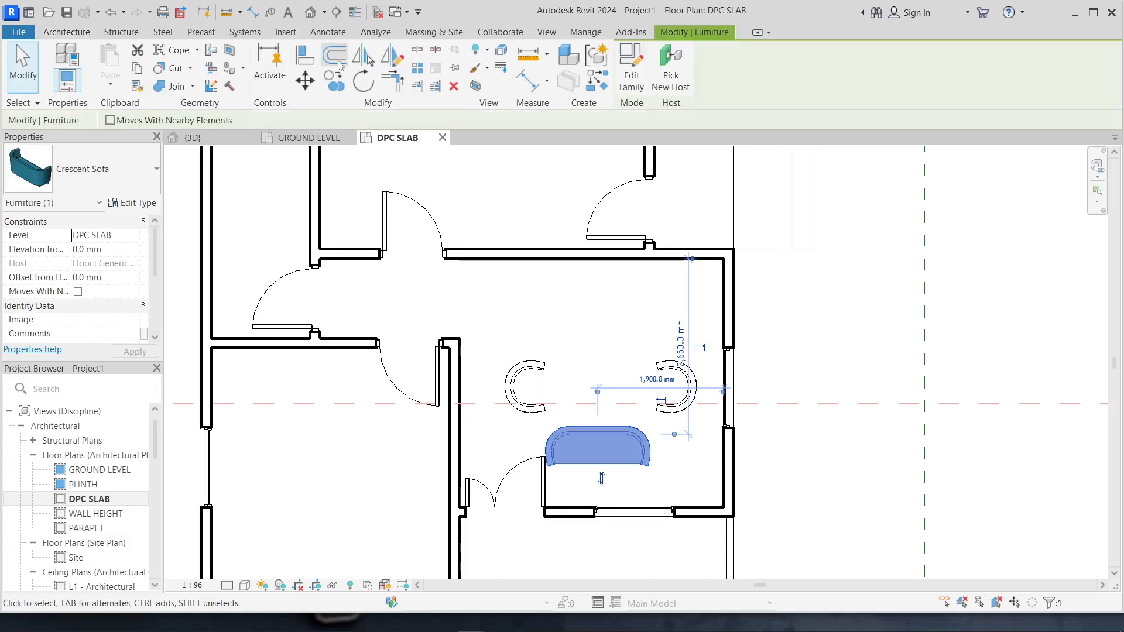
click(368, 60)
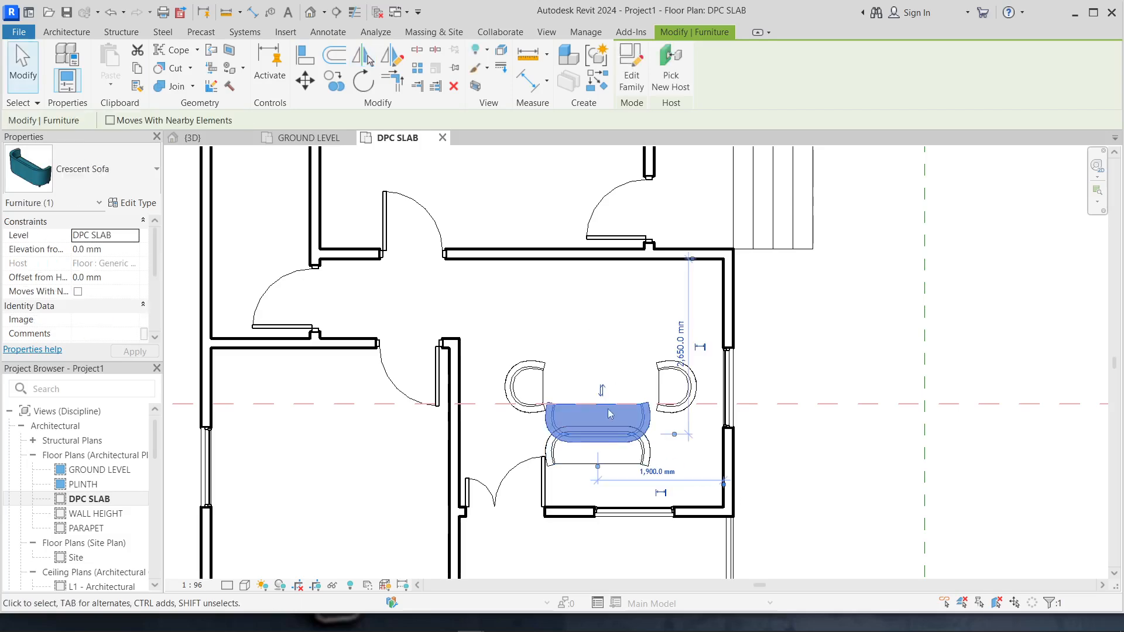
key(Escape)
click(641, 465)
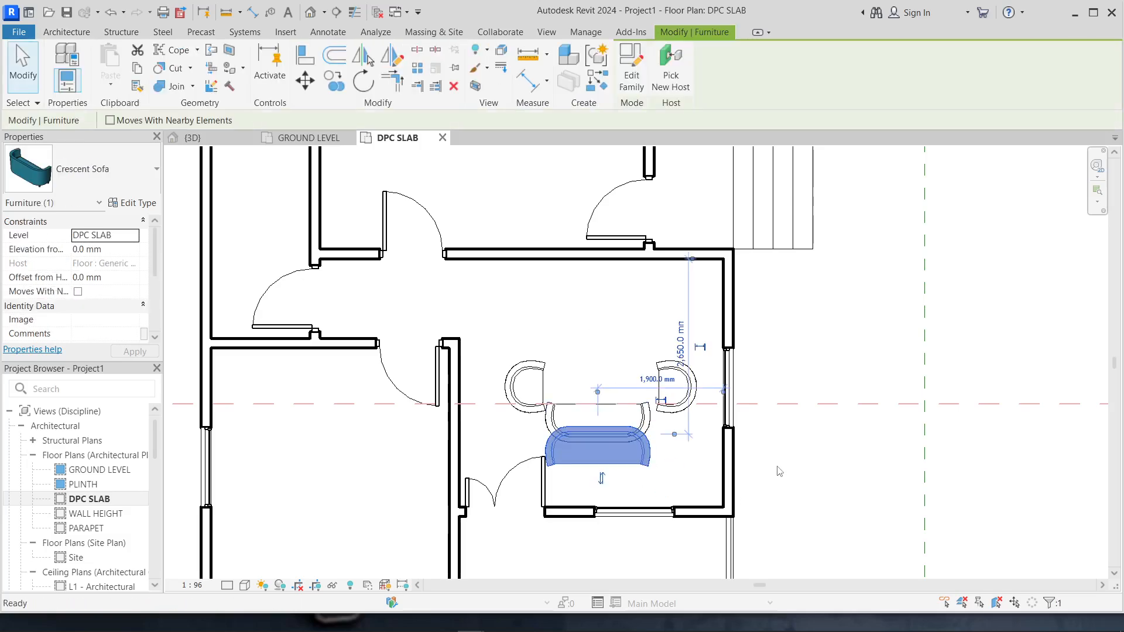
key(Delete)
Nudge the mirrored sofa about 180 mm down and about 120 mm right, clear of the armchairs.
click(644, 436)
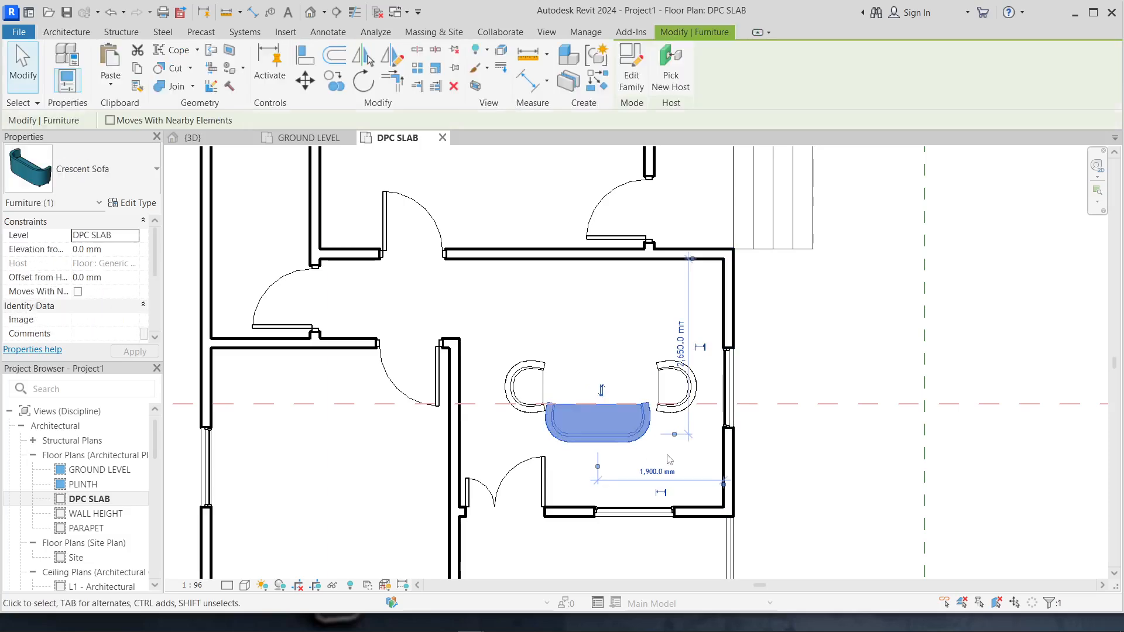
key(Down)
key(Down)
key(Down)
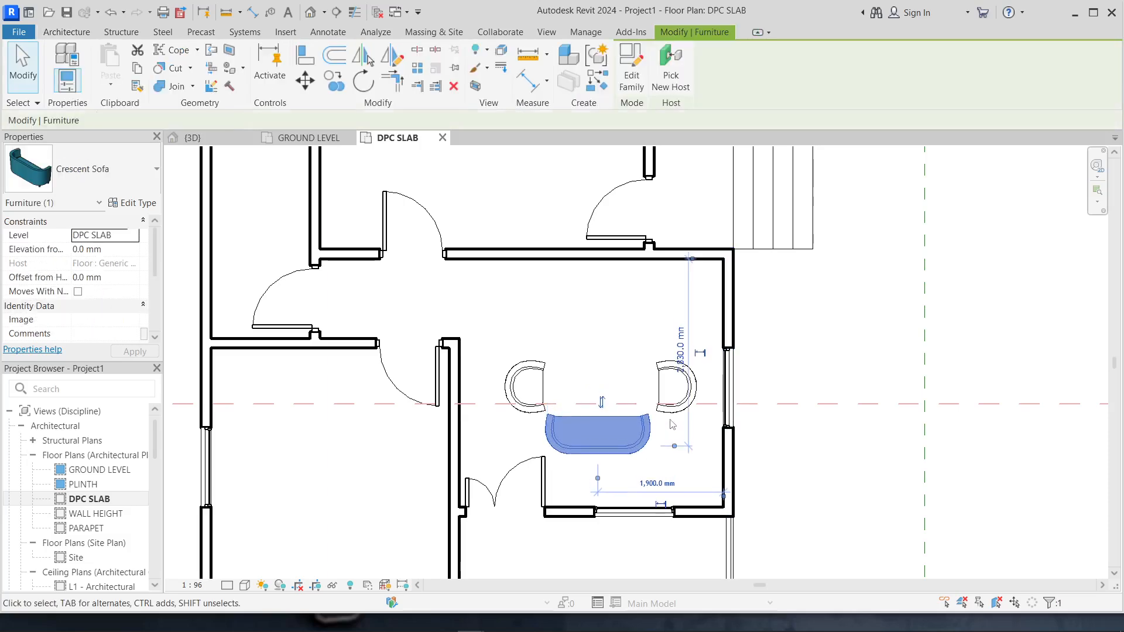
key(Right)
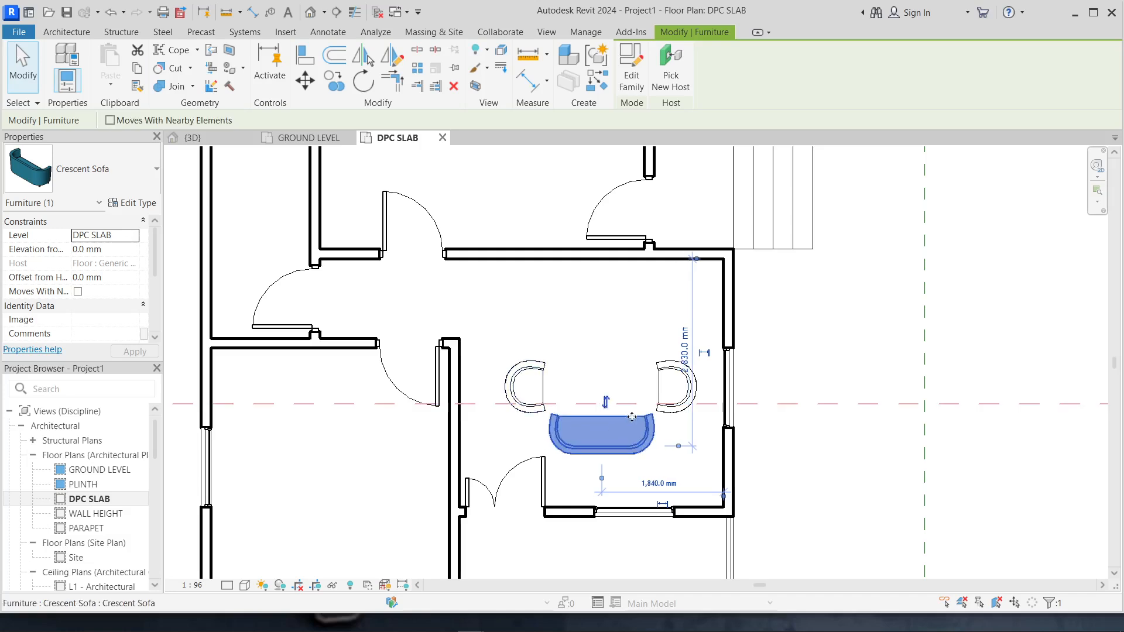
key(Right)
Copy the armchair near the exterior side window straight up, and nudge the copy further up to leave a gap between them.
click(665, 378)
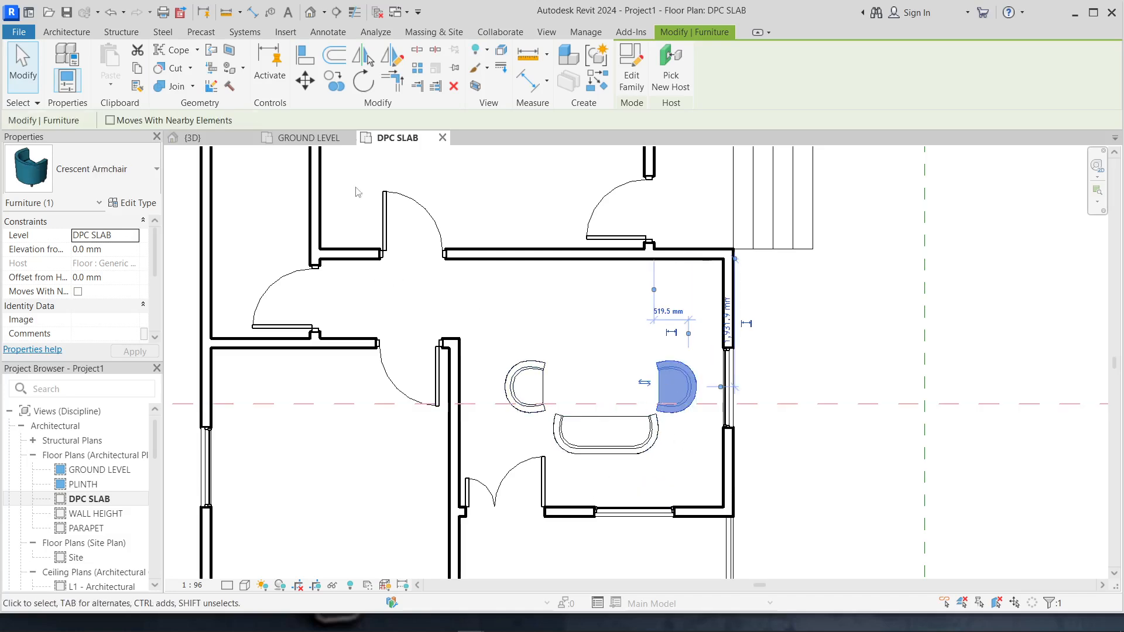
click(335, 85)
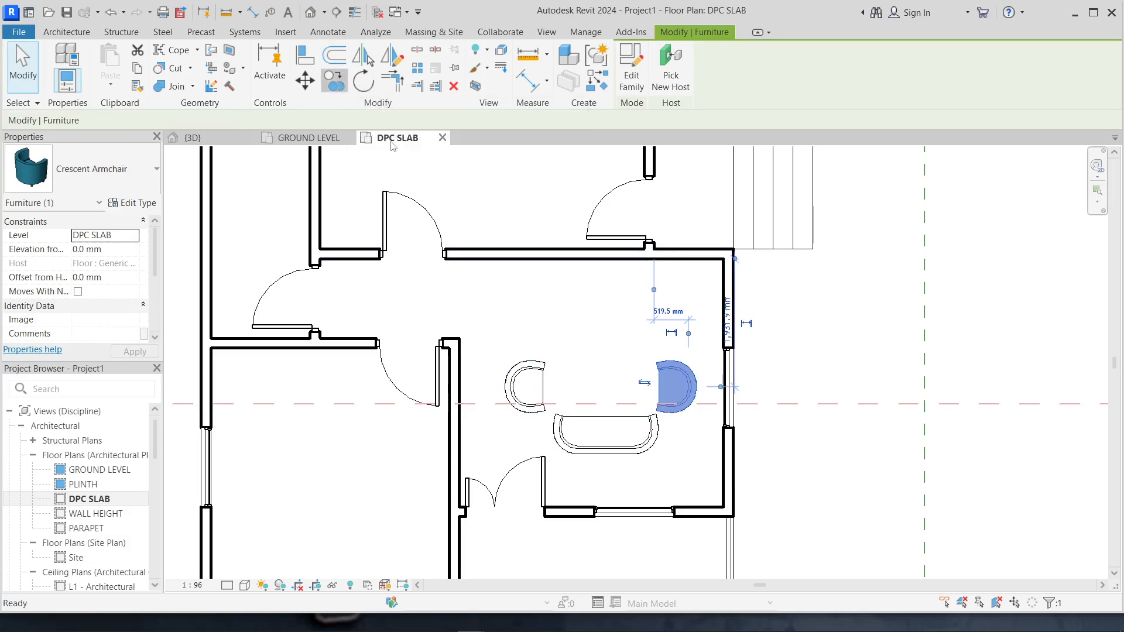
click(677, 387)
click(678, 339)
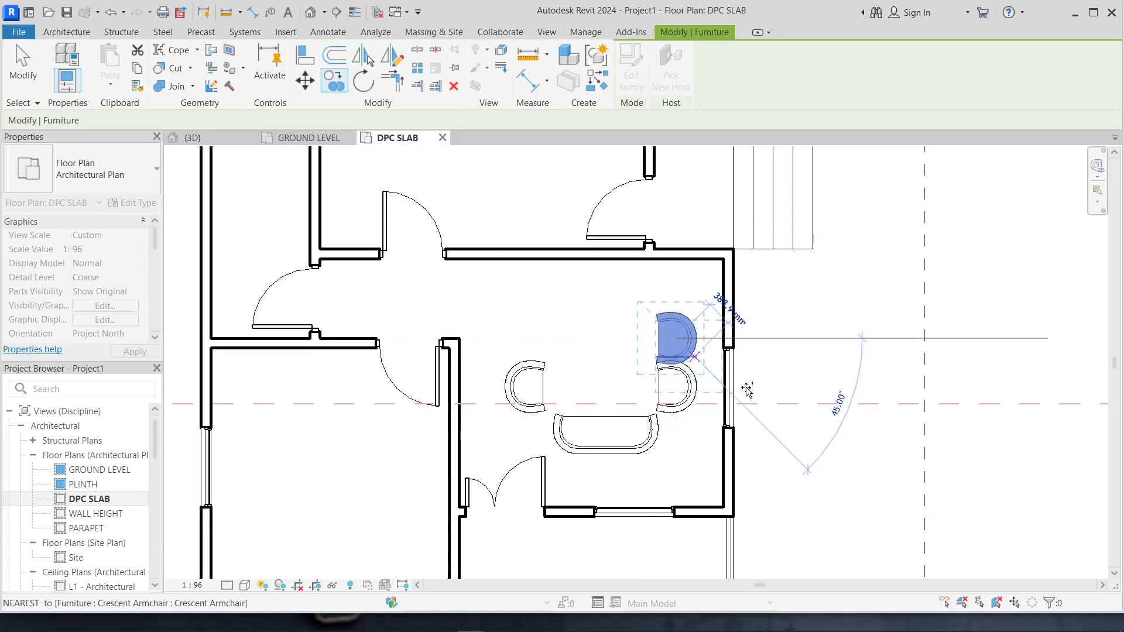
key(Escape)
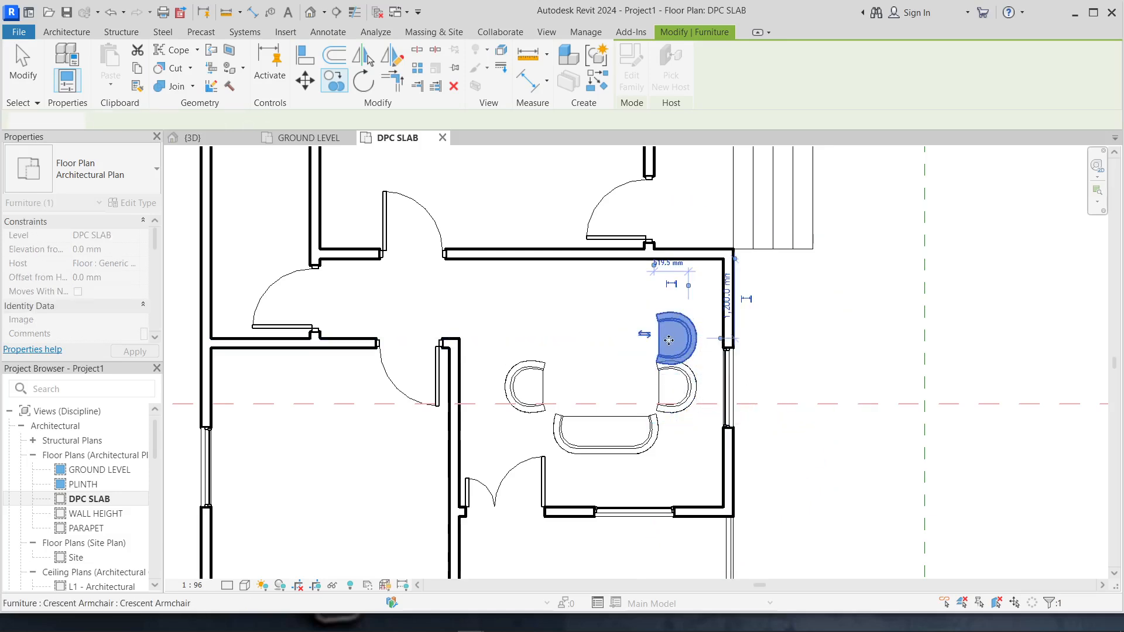
key(Up)
key(Up)
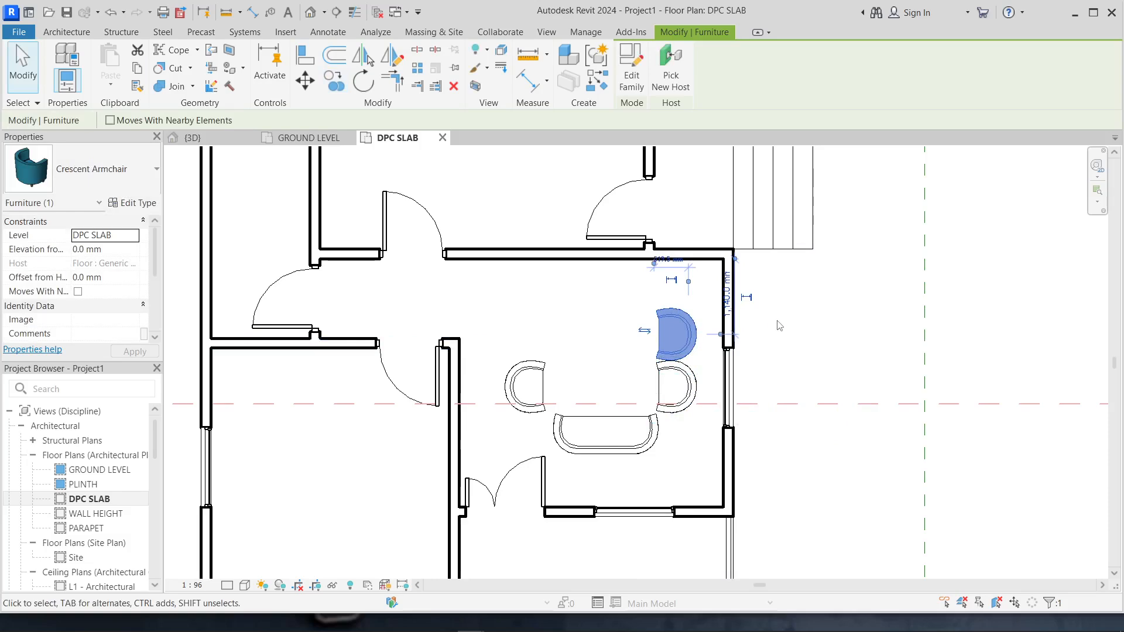
Nudge the single armchair opposite the pair about 360 mm up so it sits centred between them.
click(696, 385)
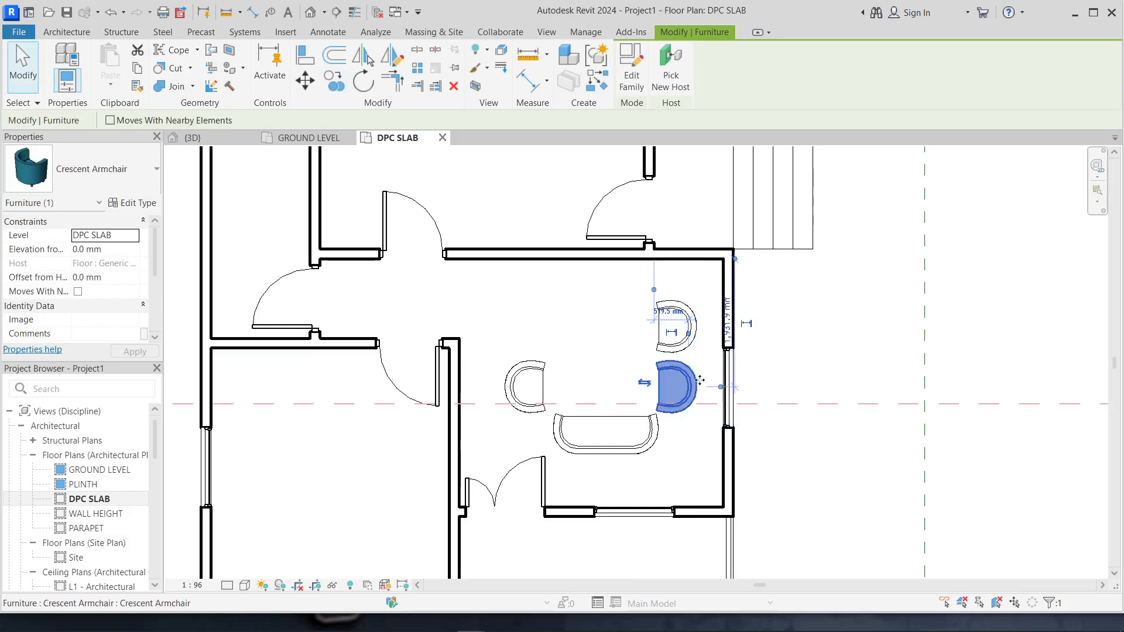
click(536, 375)
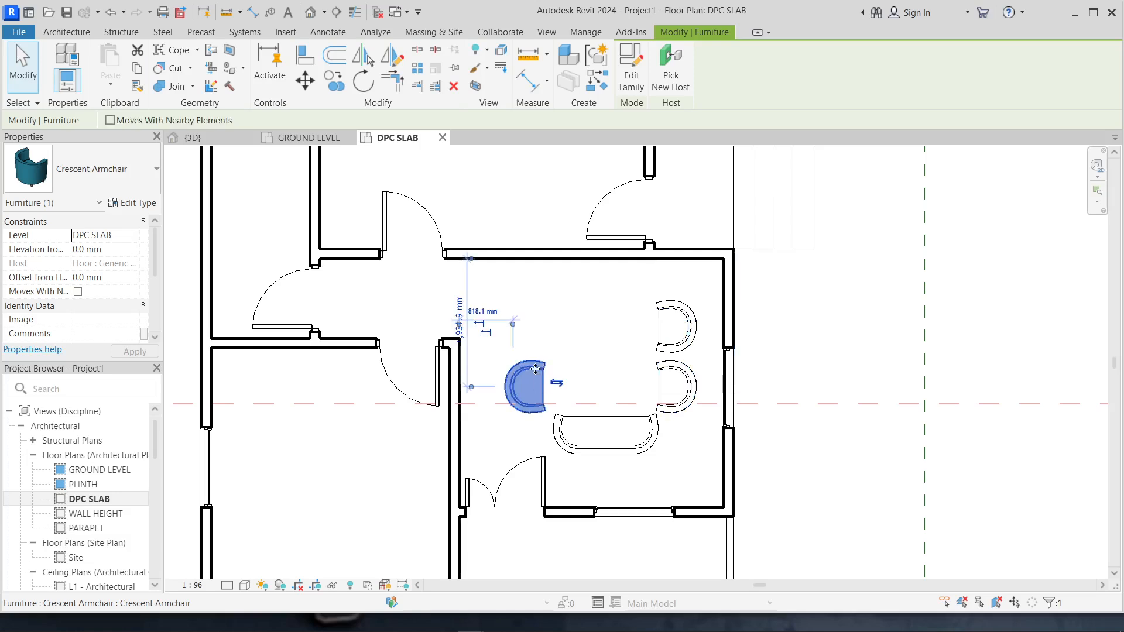
key(Up)
key(Up)
key(Up)
key(Up)
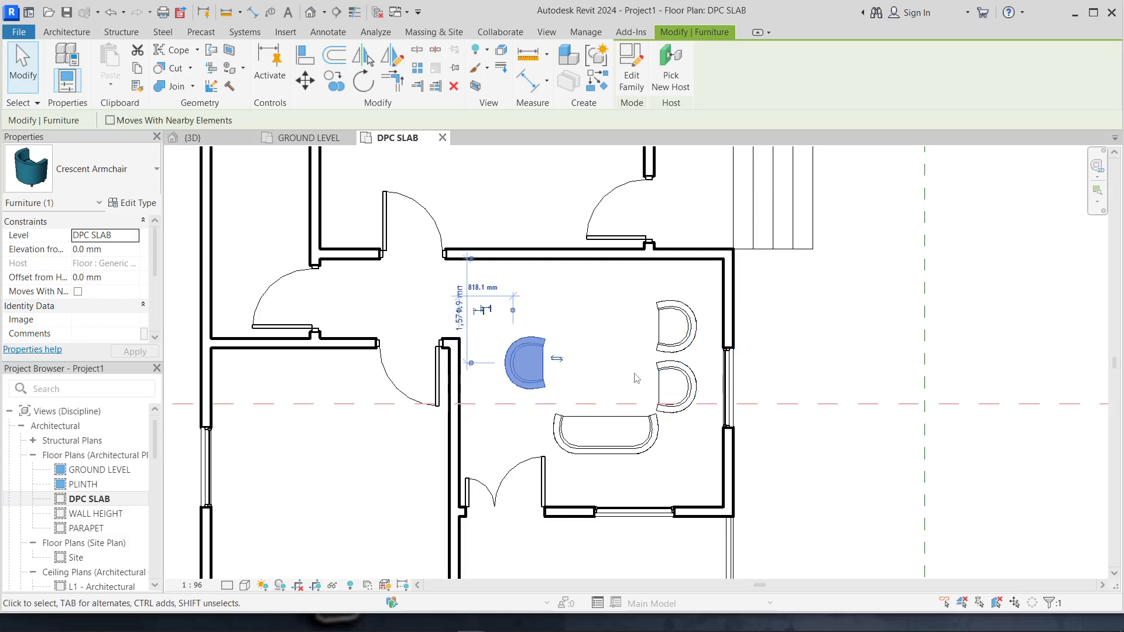
Nudge the sofa about 240 mm left, away from the pair of armchairs, and deselect it.
click(627, 421)
key(Left)
key(Left)
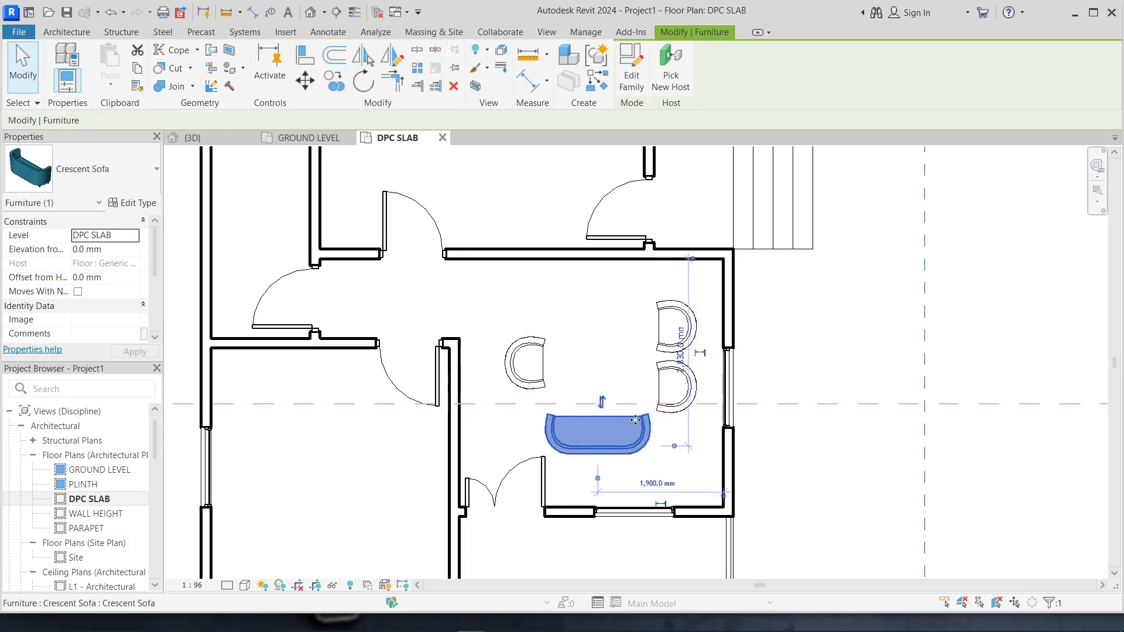
key(Left)
key(Left)
click(564, 318)
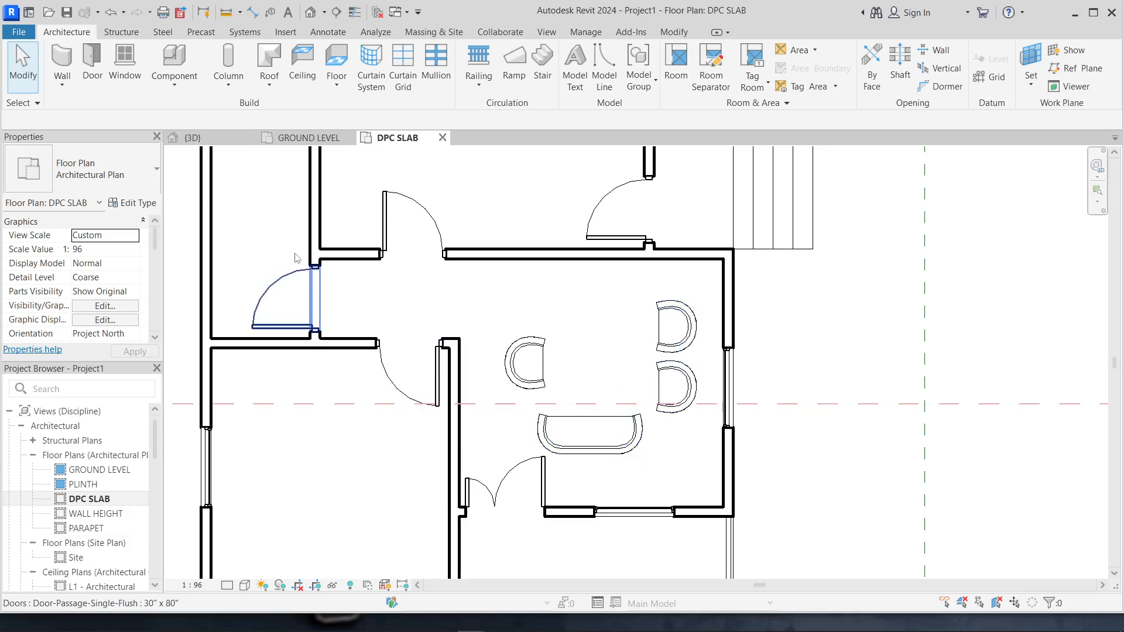
Start placing another component and open the Desks and Tables folder of the metric Furniture library for loading a family.
click(174, 61)
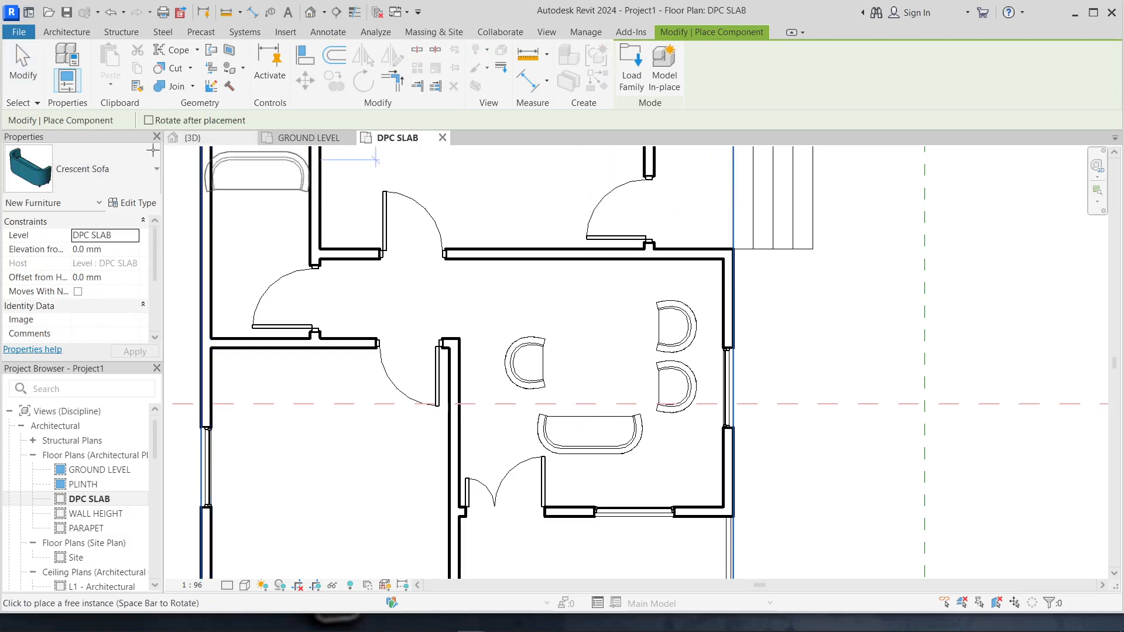
click(131, 203)
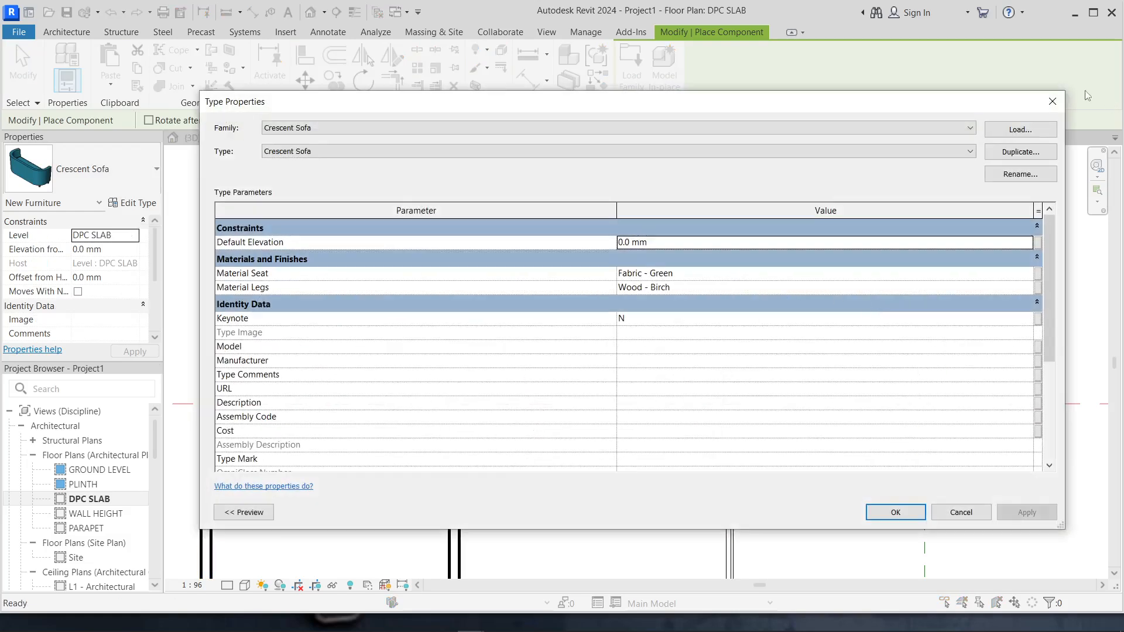
click(1008, 132)
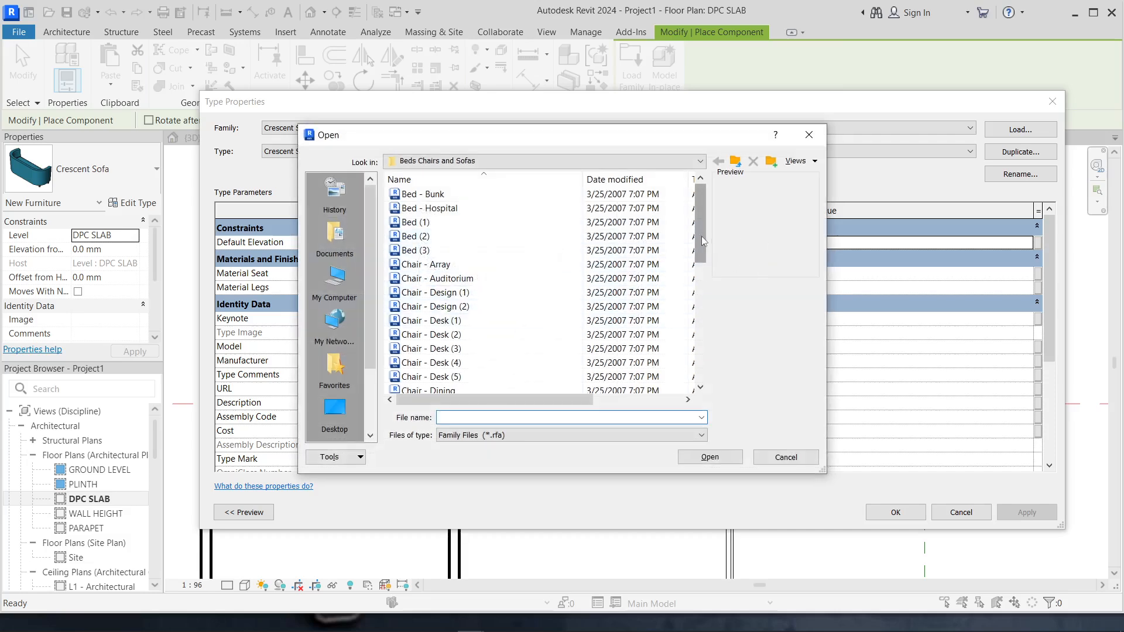
drag(701, 236, 701, 385)
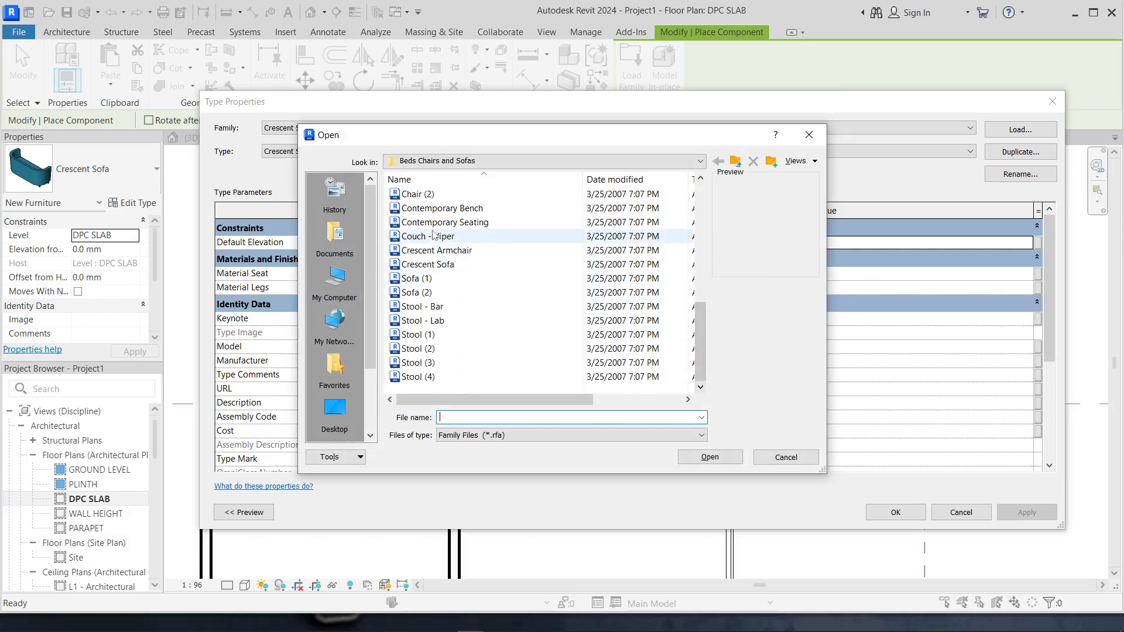
scroll(433, 236, up, 15)
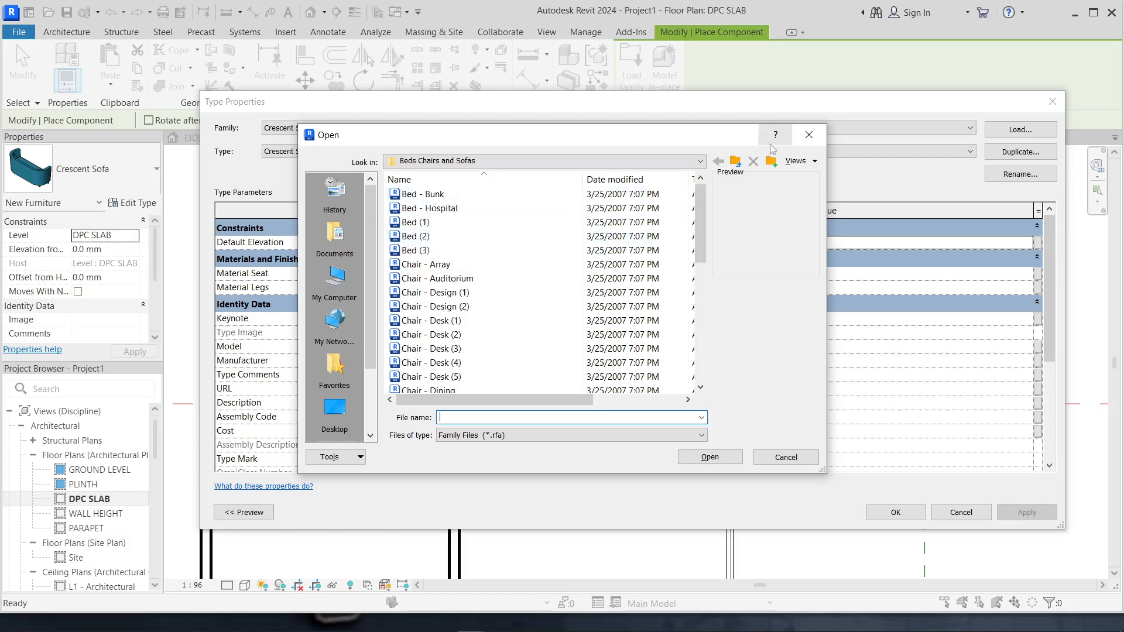
click(454, 160)
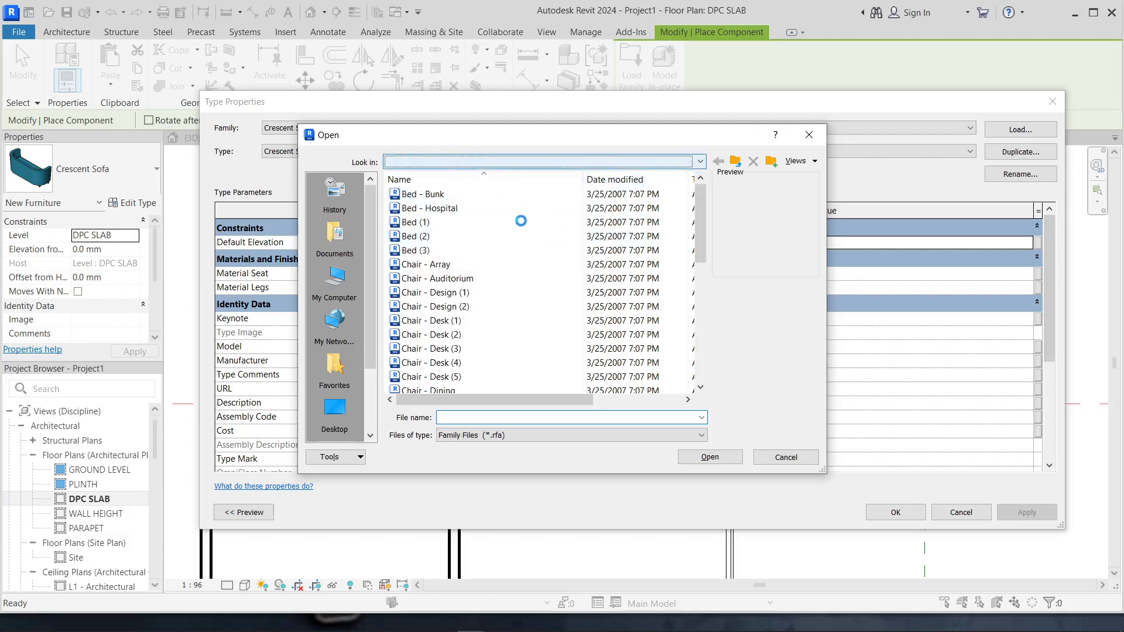
click(527, 220)
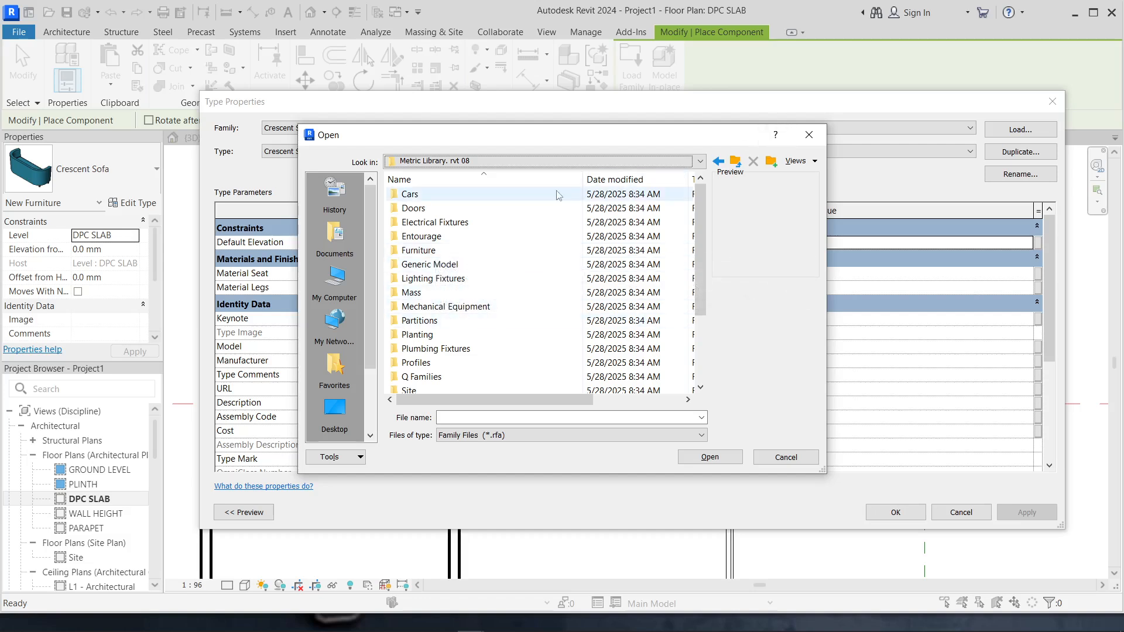
double_click(451, 251)
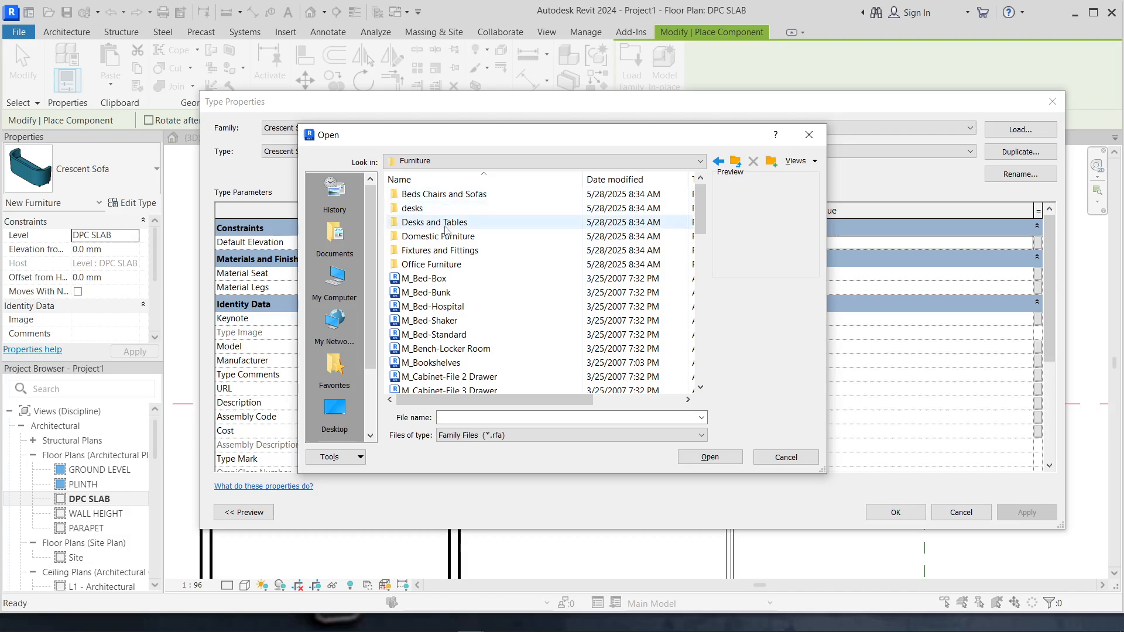
double_click(447, 226)
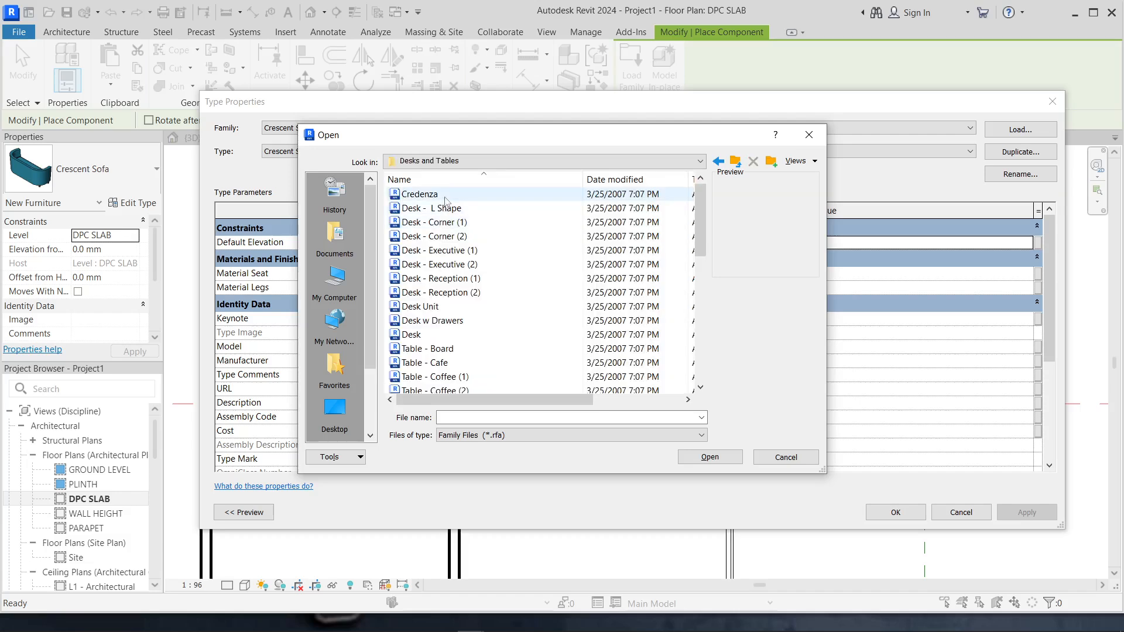
Preview the desk and table families in the Desks and Tables folder, from Credenza through Table - Coffee (2).
click(447, 199)
key(Down)
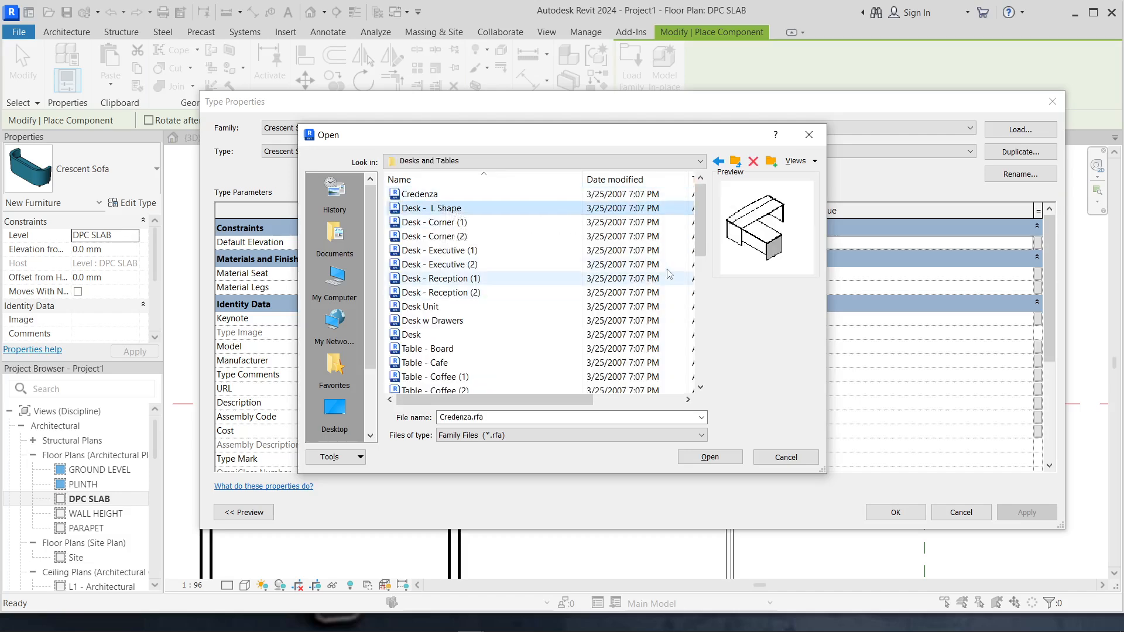
key(Down)
key(Down)
key(Down)
key(Down)
key(Down)
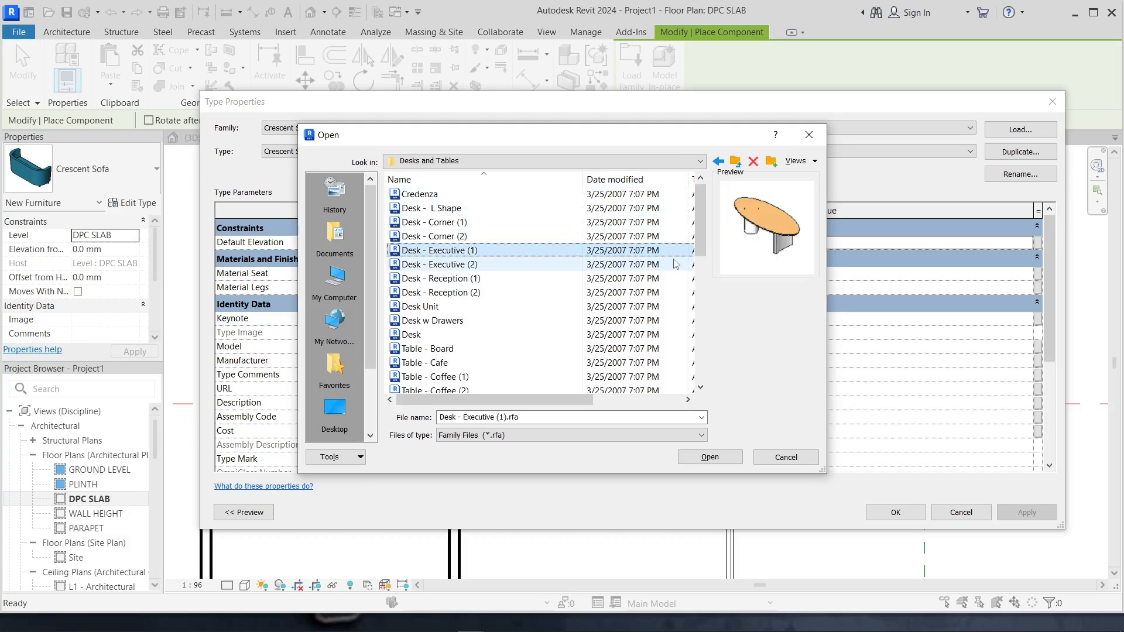
key(Down)
key(Down)
key(Down)
key(Down)
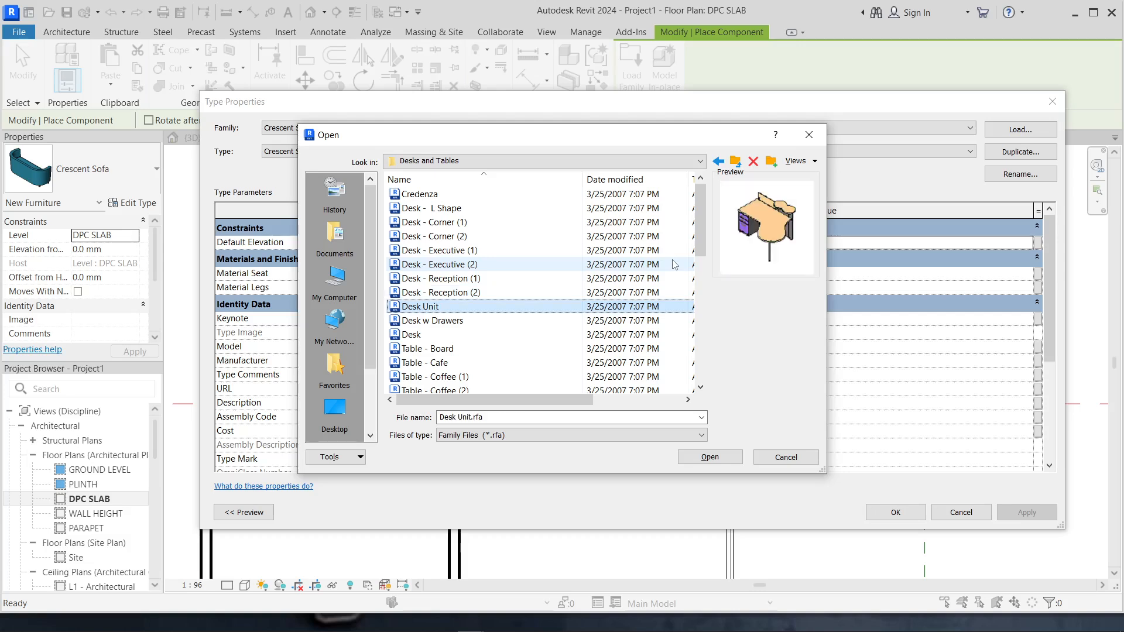
key(Down)
key(Down)
key(Down)
key(Down)
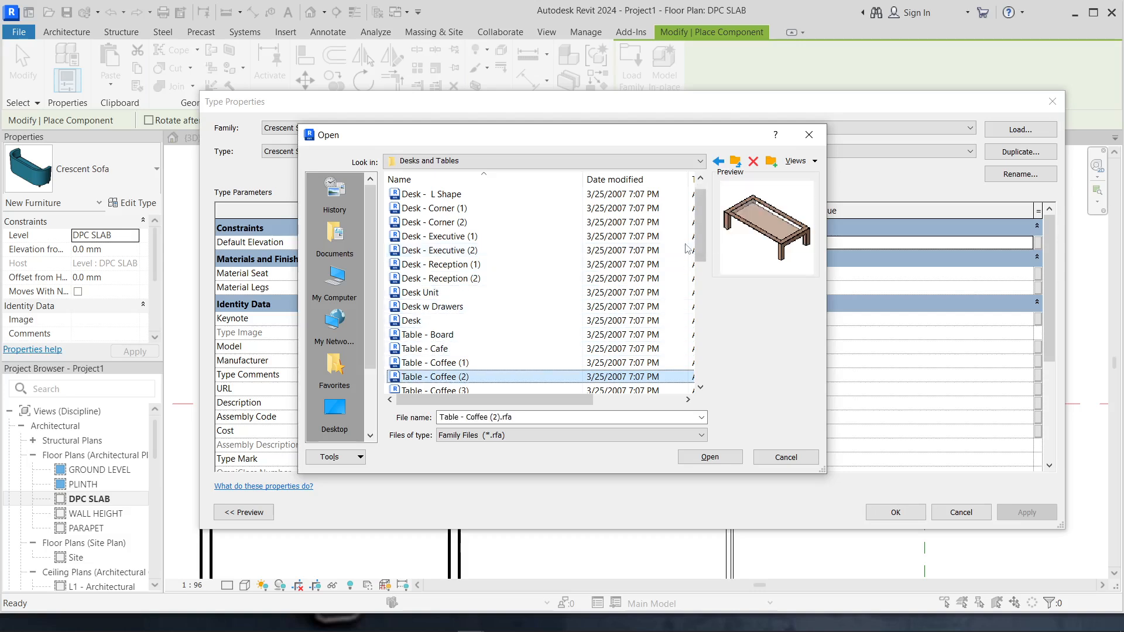
Load the Table - Coffee (3) family in its 1200 x 760mm type and place one between the armchairs, above the sofa.
click(466, 389)
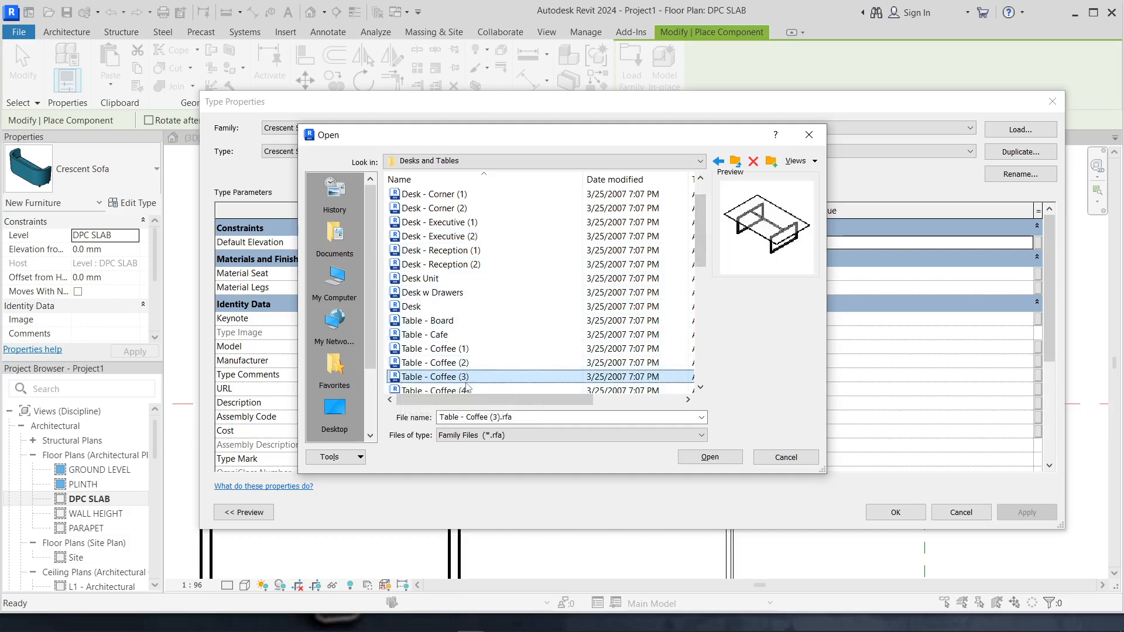
double_click(482, 380)
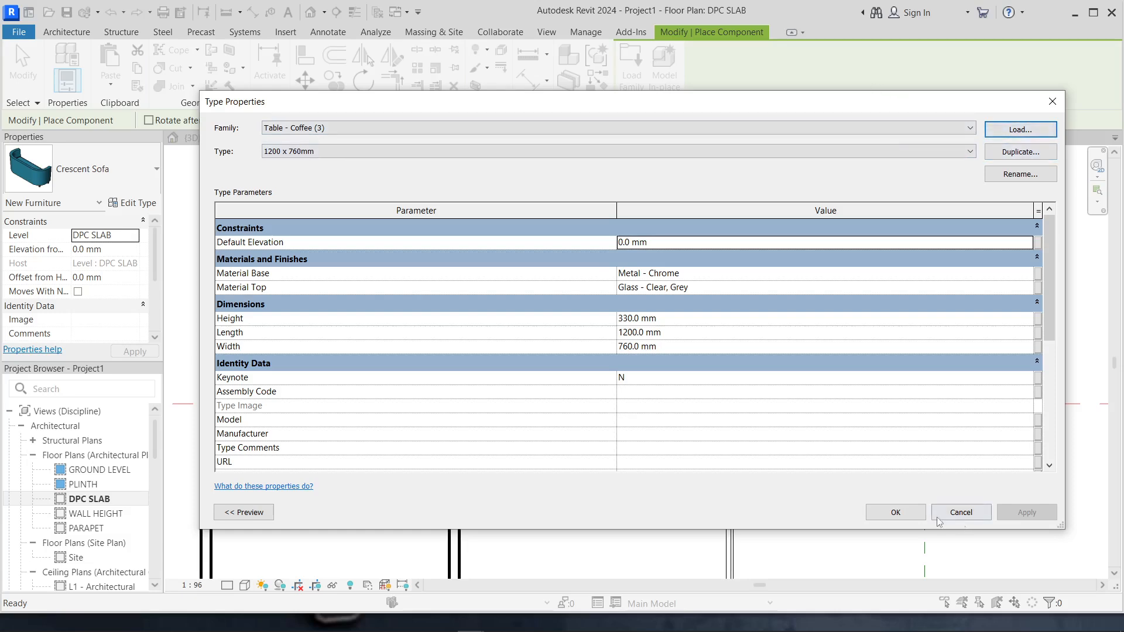
click(909, 518)
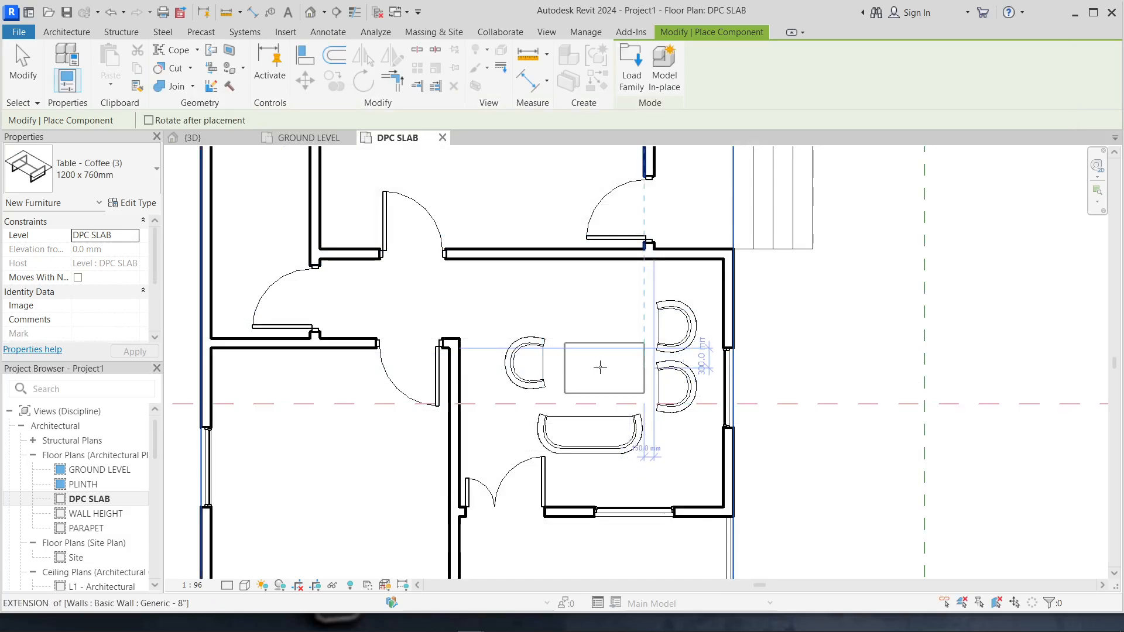
click(601, 367)
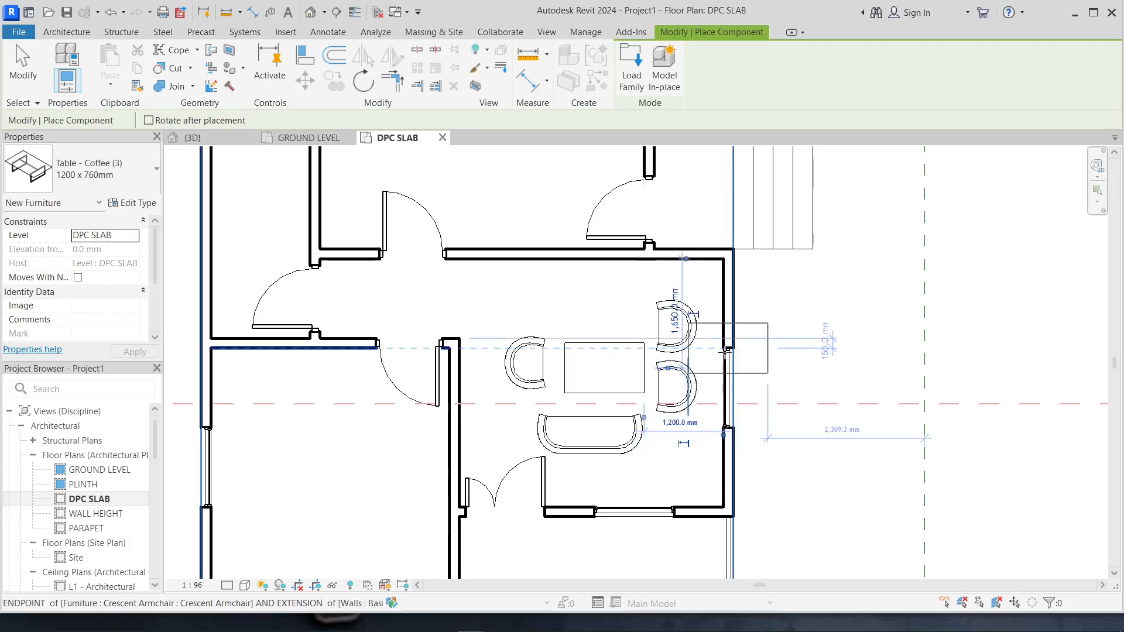
key(Escape)
key(Escape)
Start placing another component and open the Plumbing Fixtures folder of Metric Library. rvt 08 for loading a family.
scroll(606, 352, down, 3)
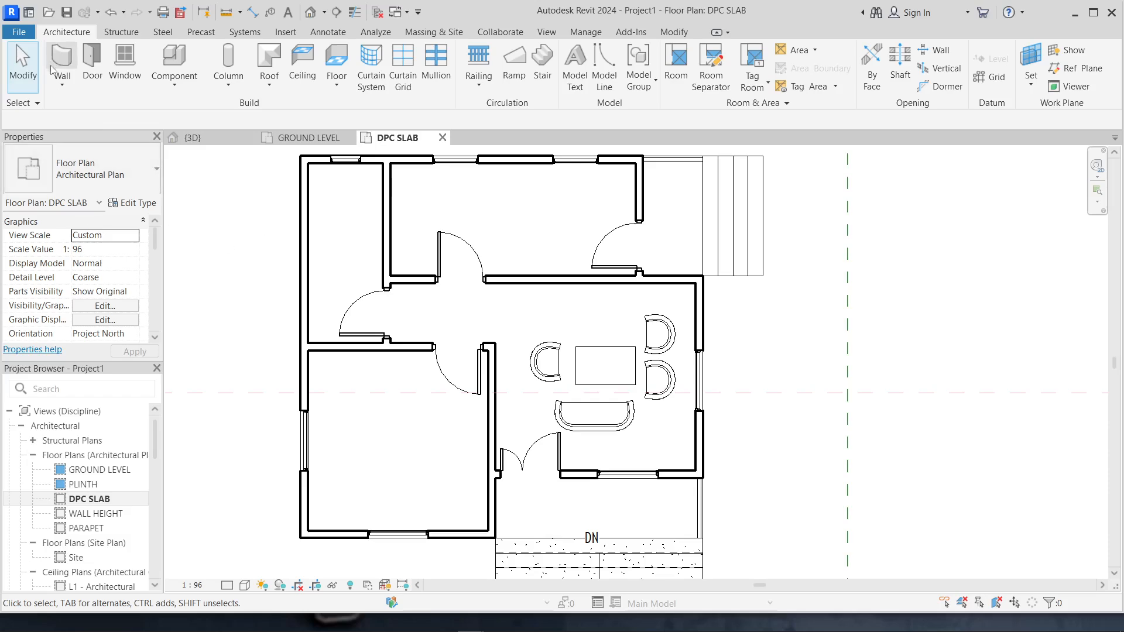
click(174, 58)
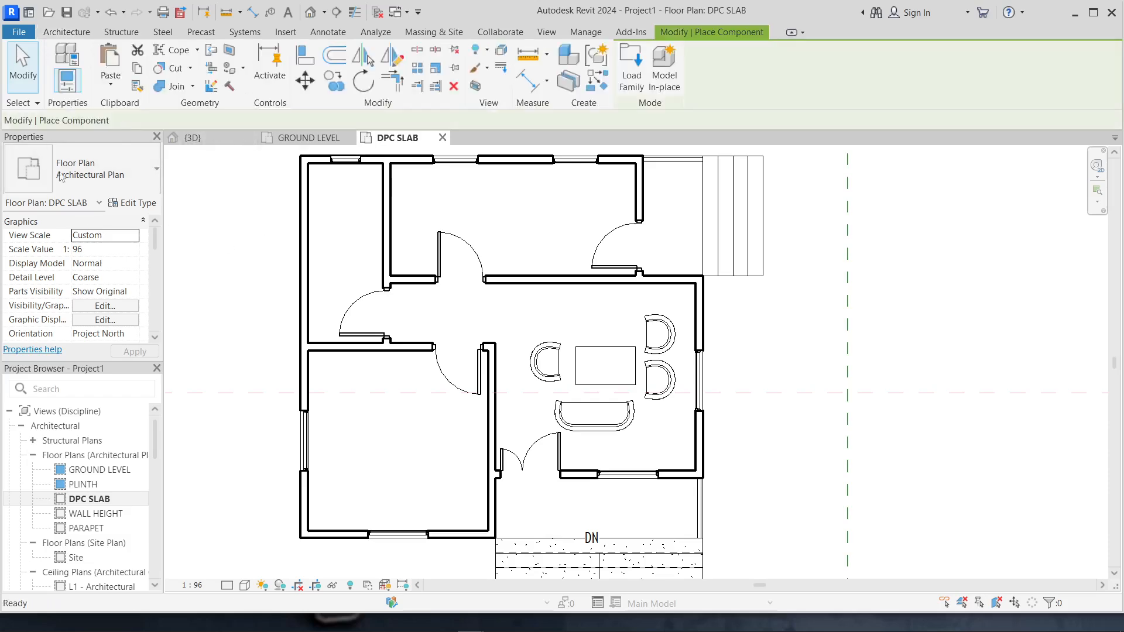
click(115, 204)
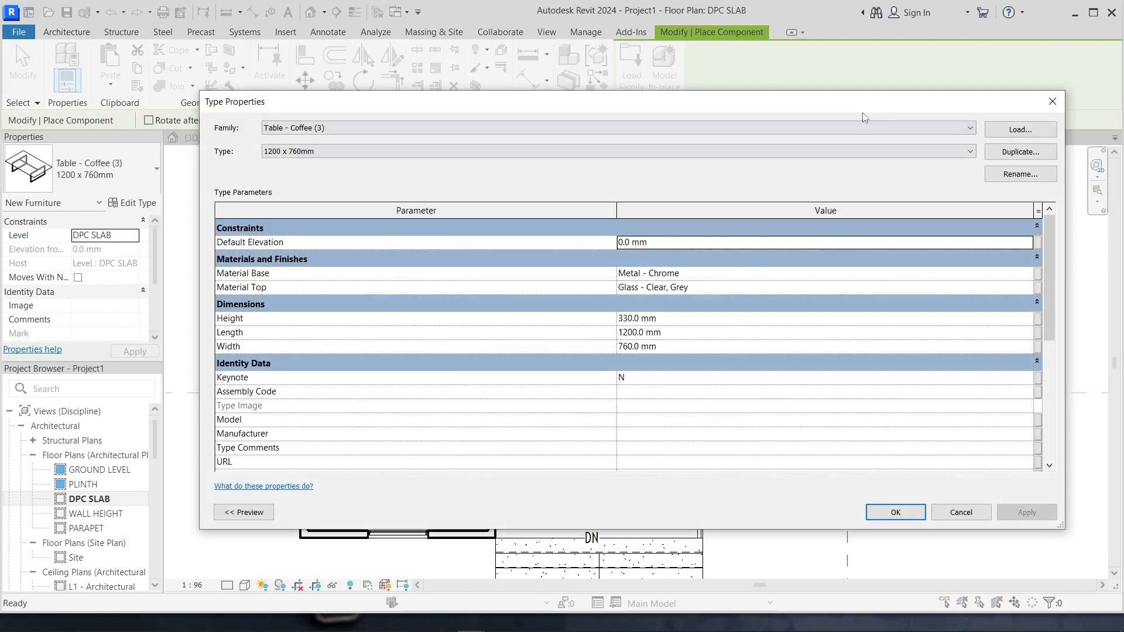
click(1019, 130)
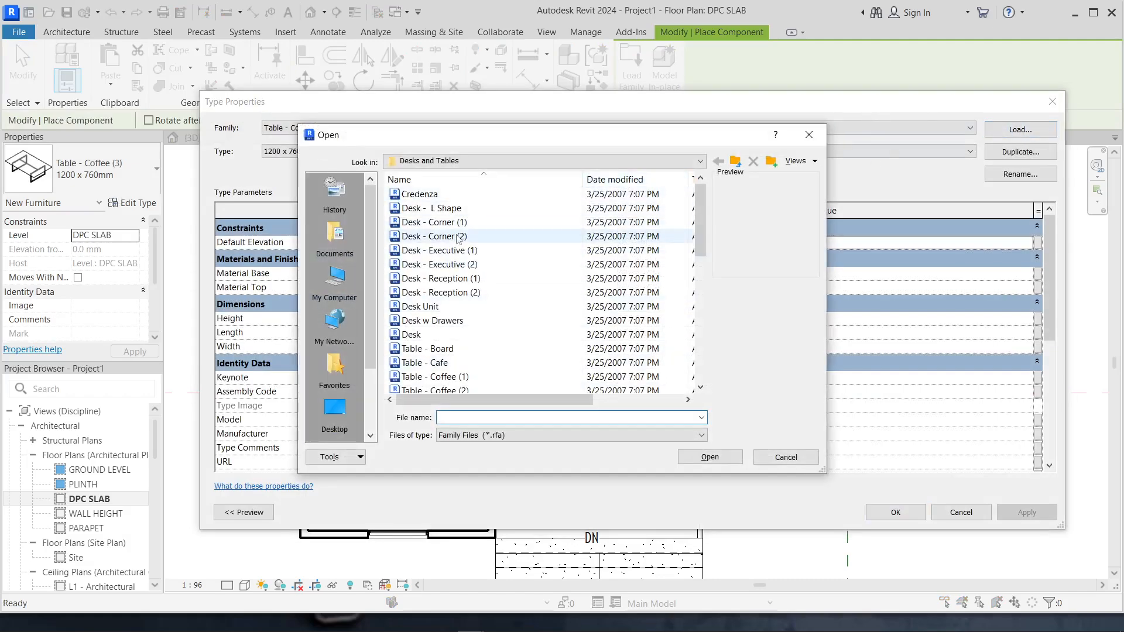
click(527, 161)
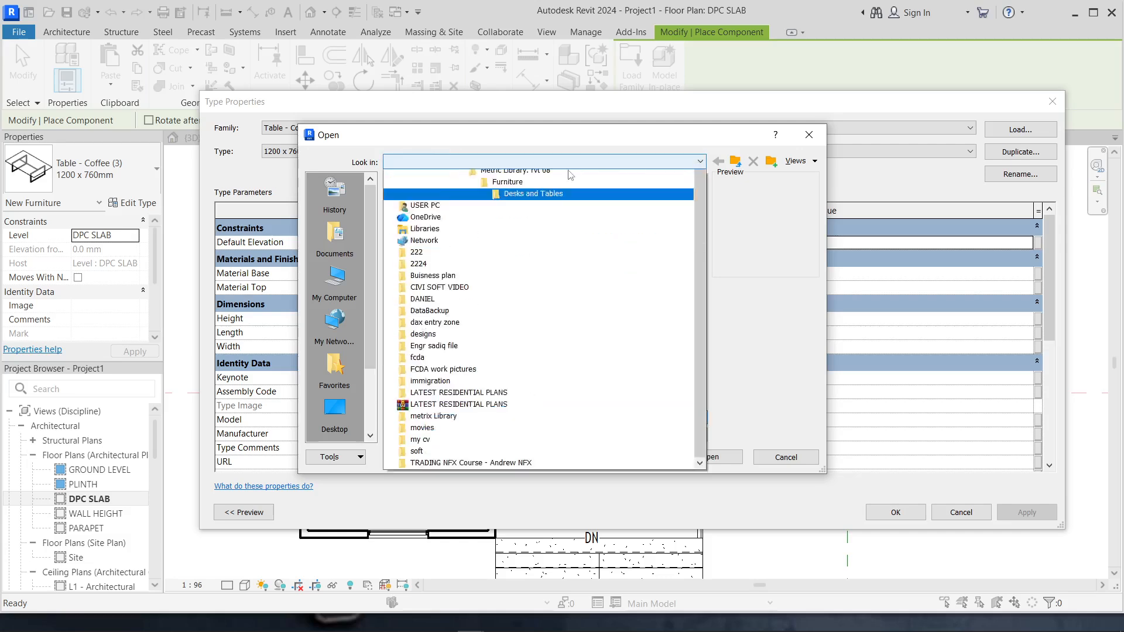
click(534, 222)
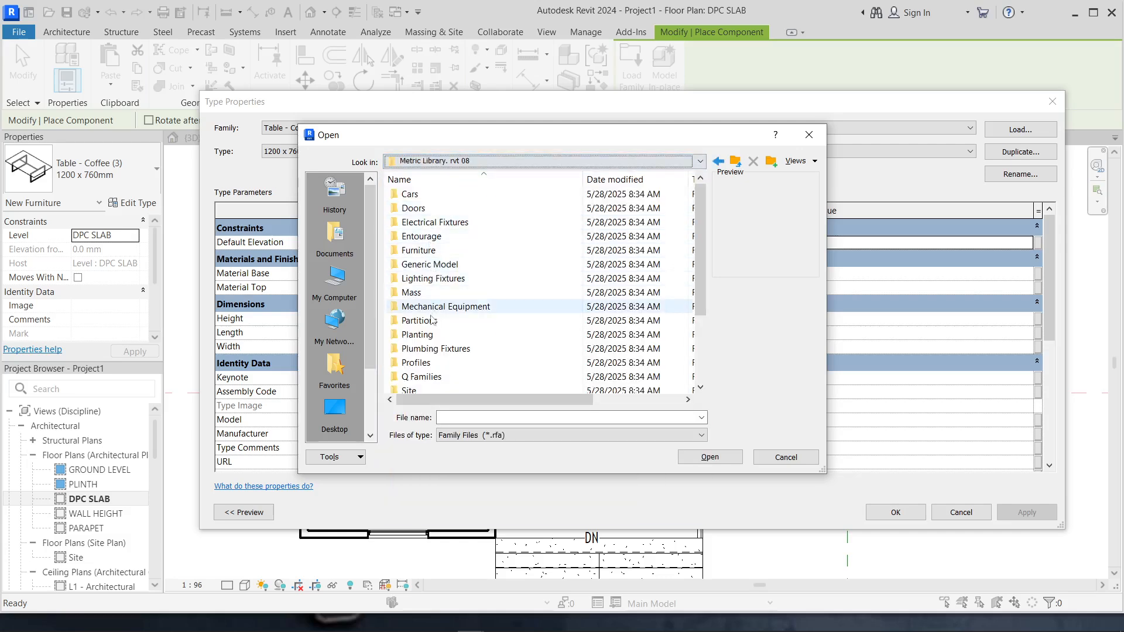
double_click(431, 349)
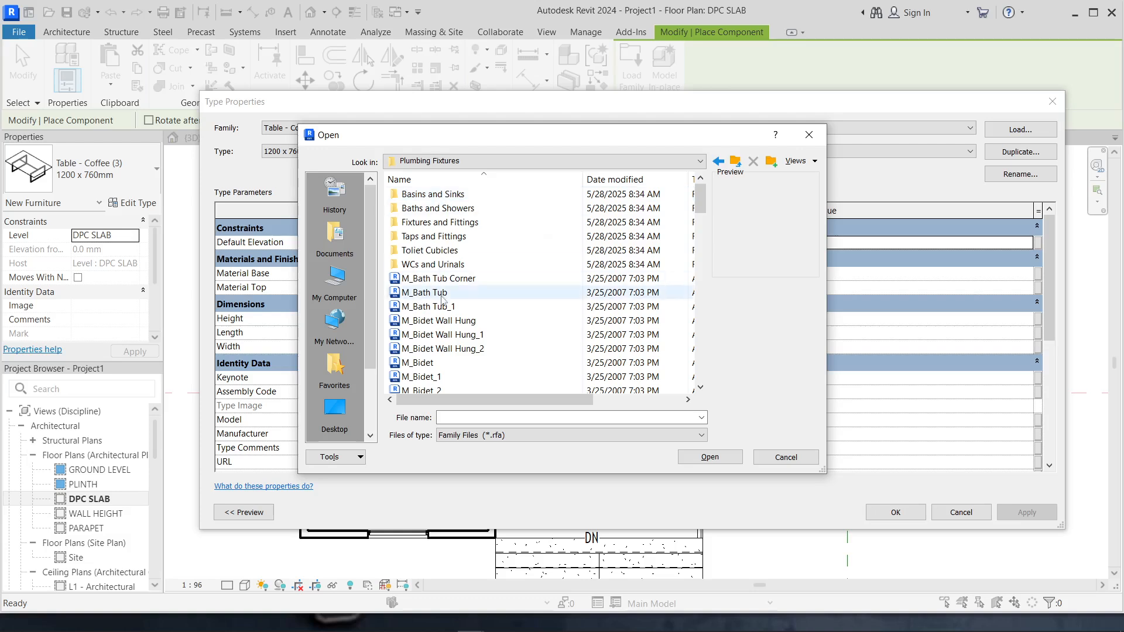
Preview the bathtub, bidet, floor drain and shower families in the Plumbing Fixtures folder.
click(440, 279)
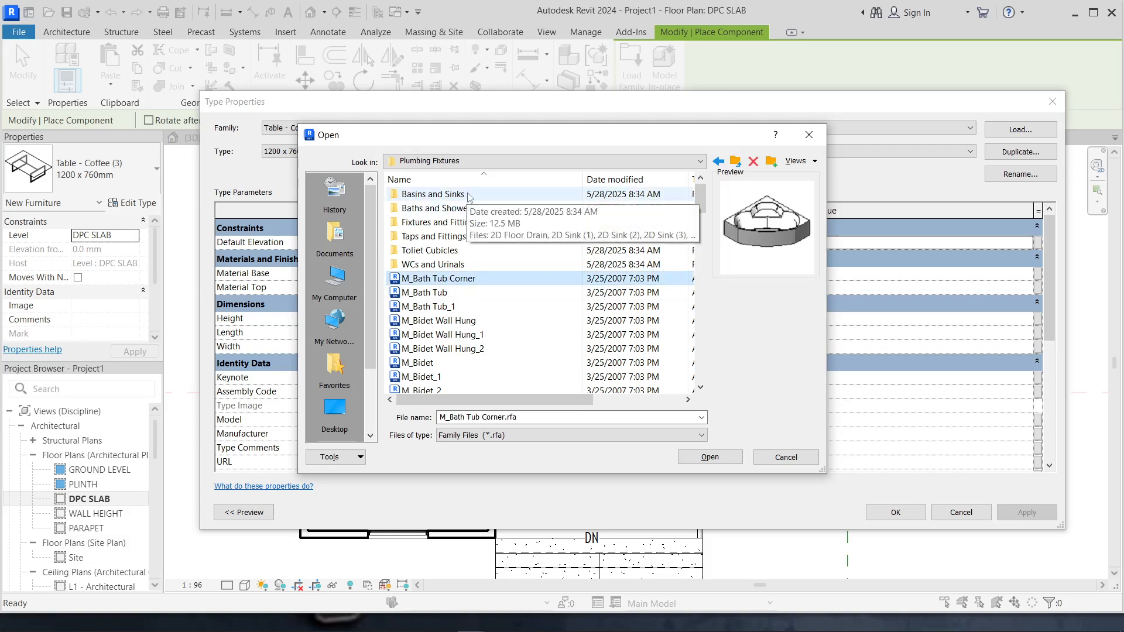
key(Down)
key(Down)
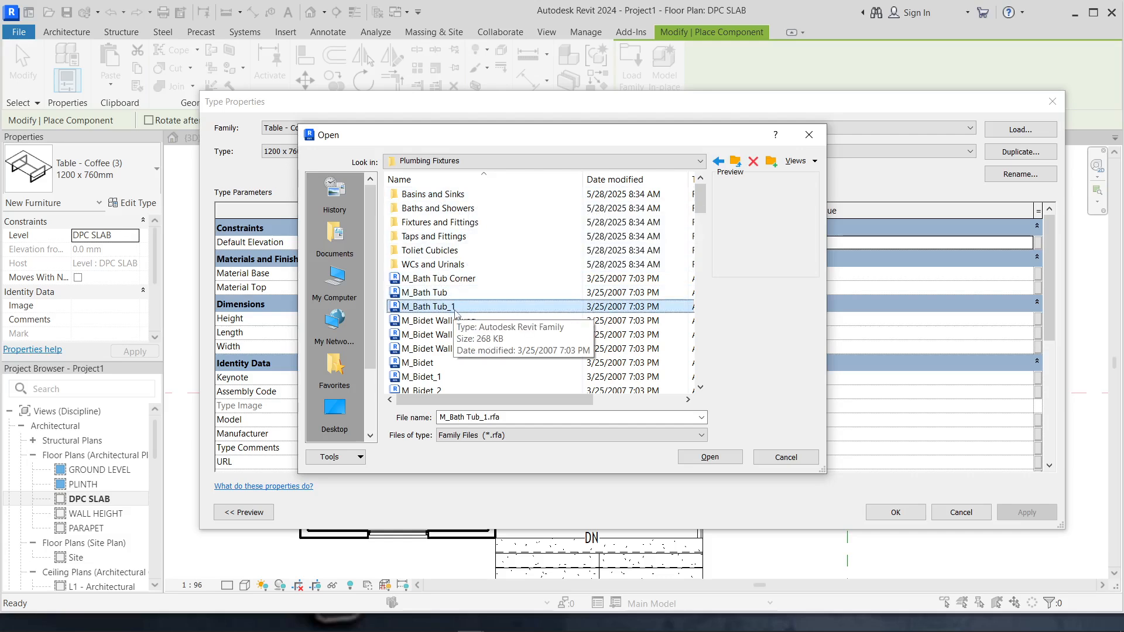
key(Down)
key(Down)
key(Down)
key(Down)
key(Down)
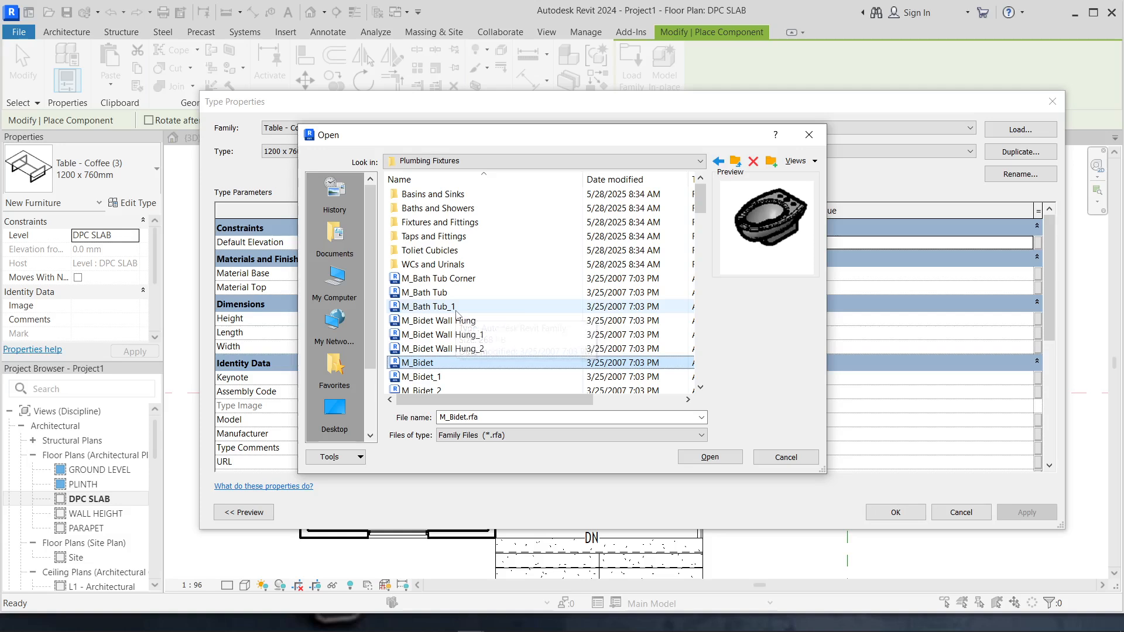
key(Down)
key(Down)
key(Down)
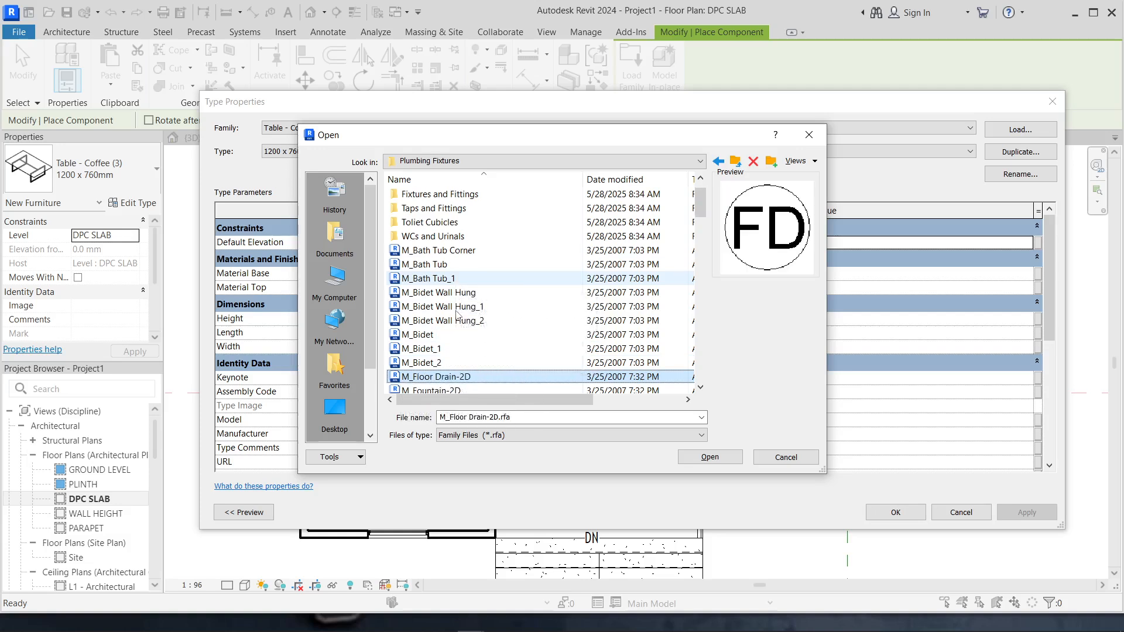
key(Down)
key(Down)
key(Down)
key(Down)
key(Down)
key(Down)
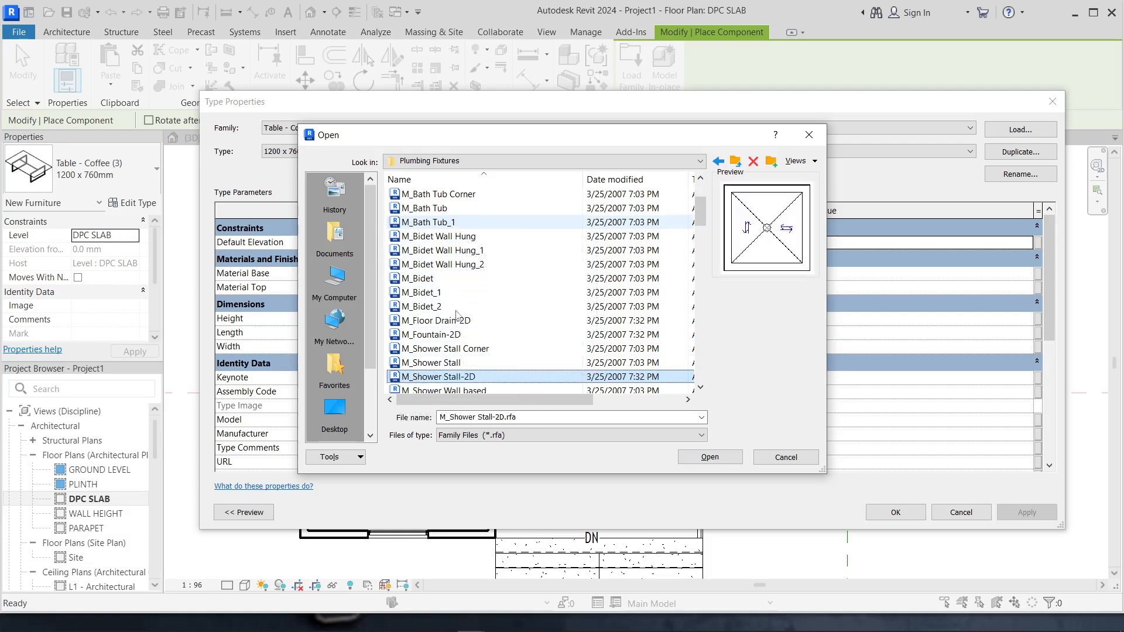
key(Up)
key(Up)
key(Up)
key(Up)
key(Up)
key(Up)
key(Up)
key(Up)
key(Up)
key(Up)
key(Up)
key(Up)
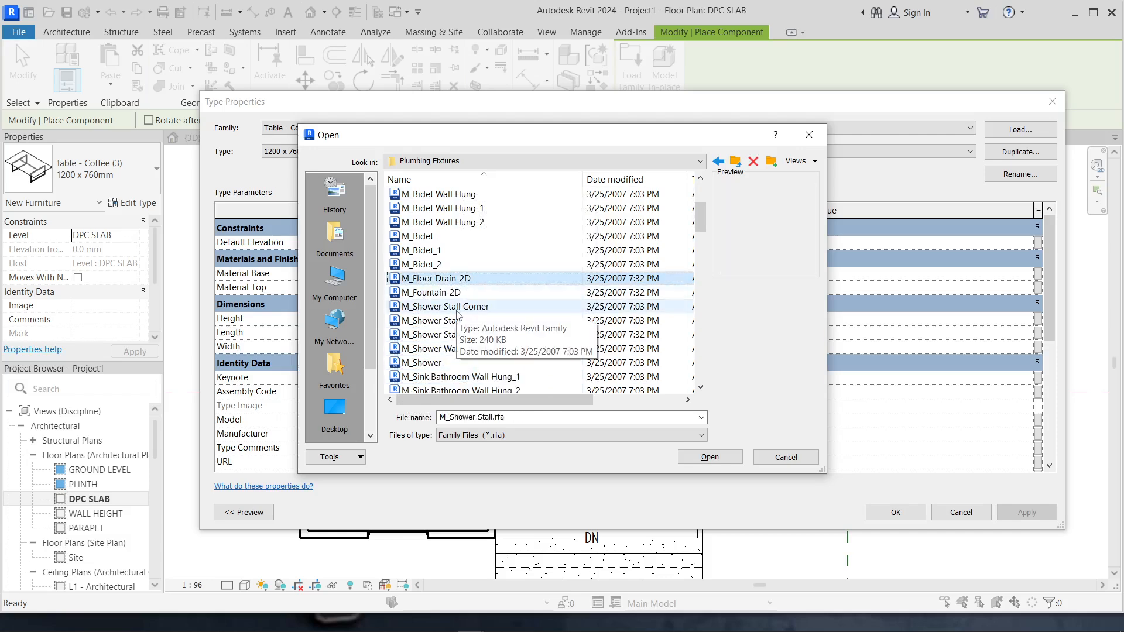
key(Up)
key(Up)
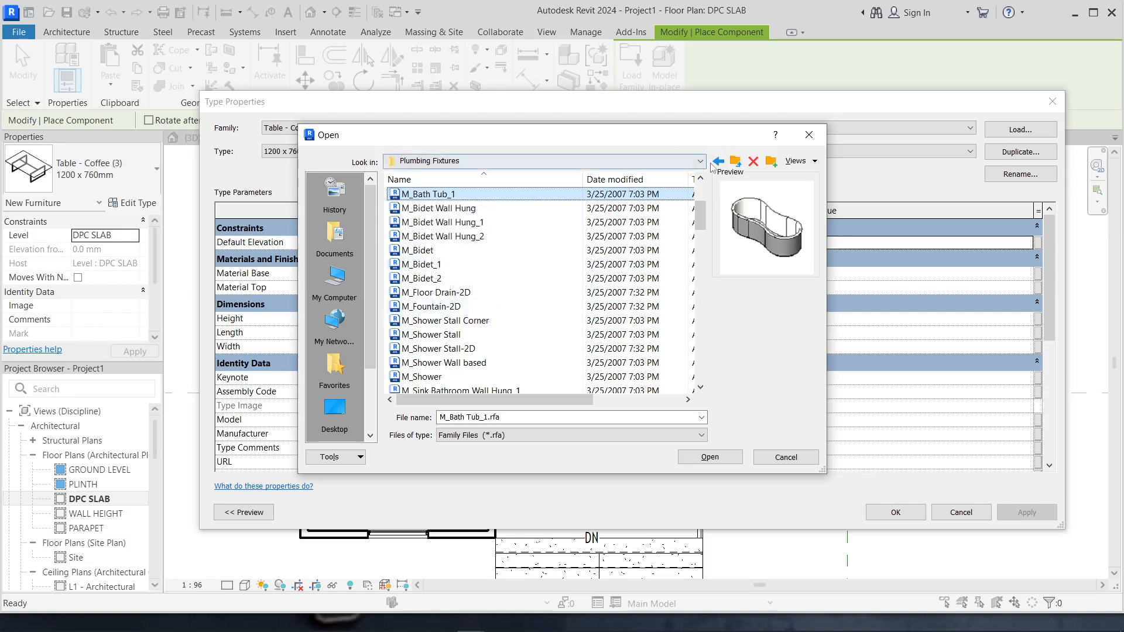
key(Down)
key(Down)
key(Down)
key(Down)
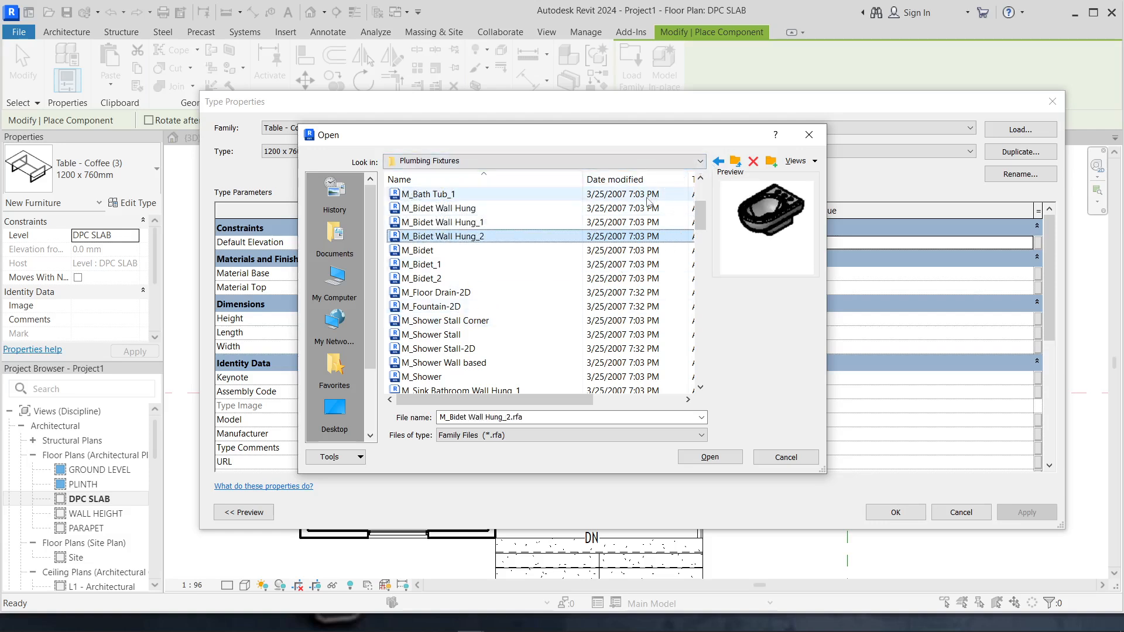
key(Down)
Leave the Plumbing Fixtures folder and open the Revit Material Library folder inside metrix Library.
click(719, 161)
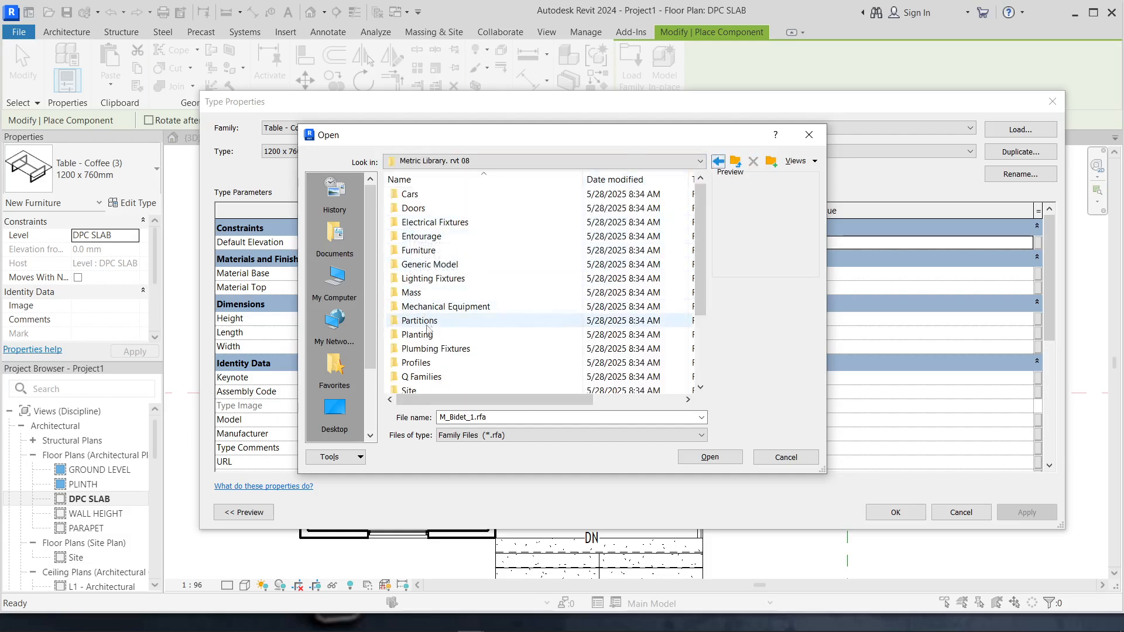
click(716, 163)
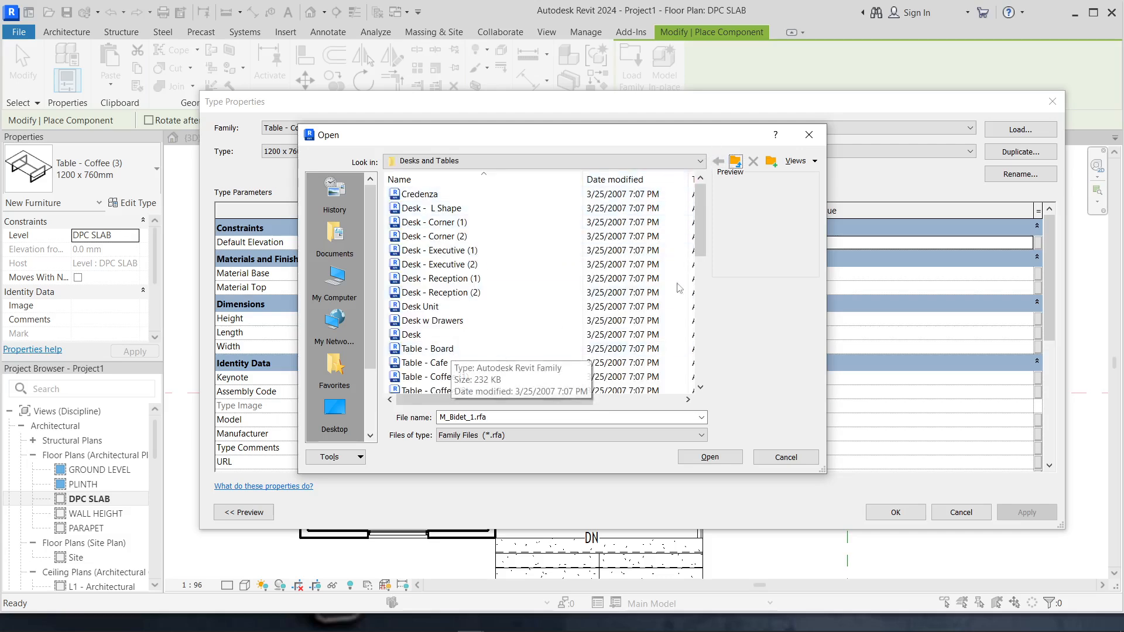
click(615, 160)
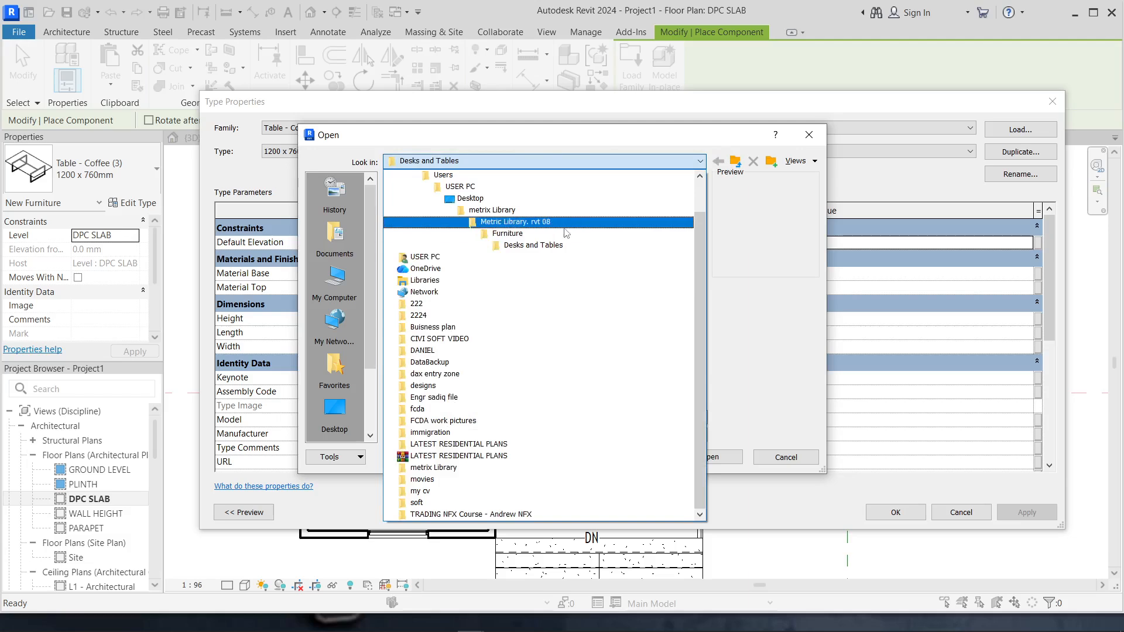
click(557, 222)
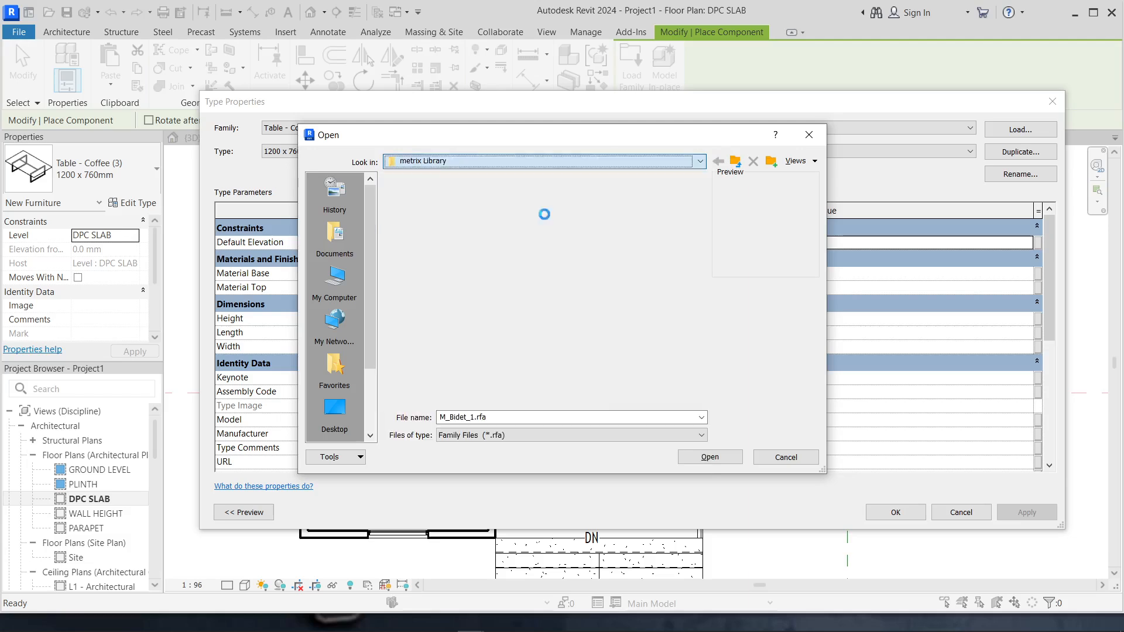
double_click(469, 210)
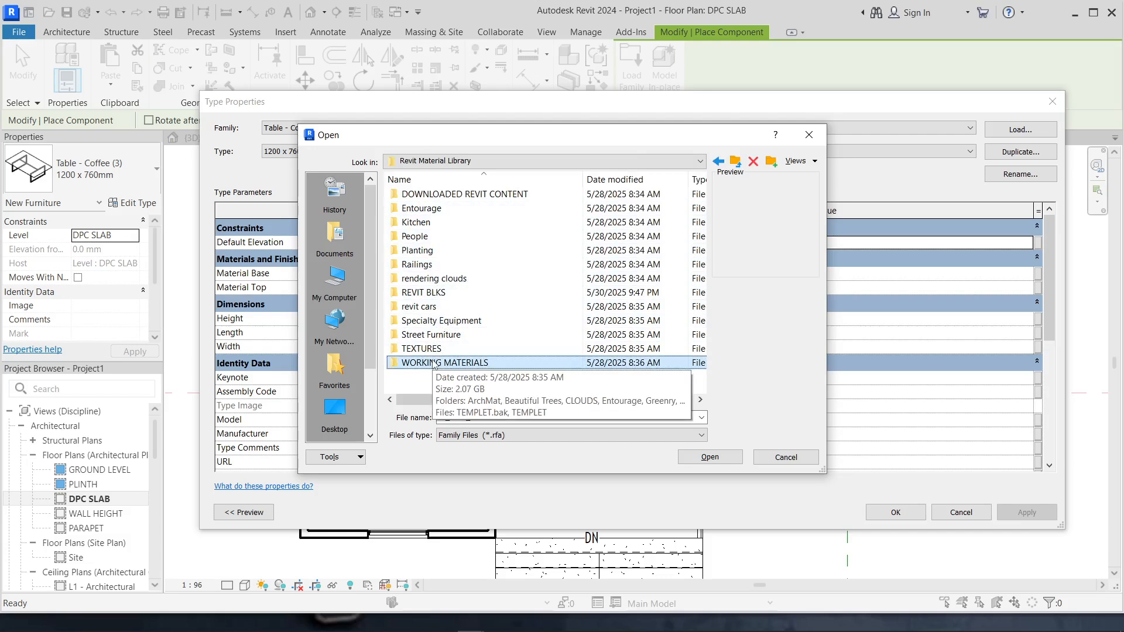
Browse WORKING MATERIALS and DOWNLOADED REVIT CONTENT, checking the changing station and counter top families in Toilet Room Specialties, and return to Revit Material Library.
double_click(433, 363)
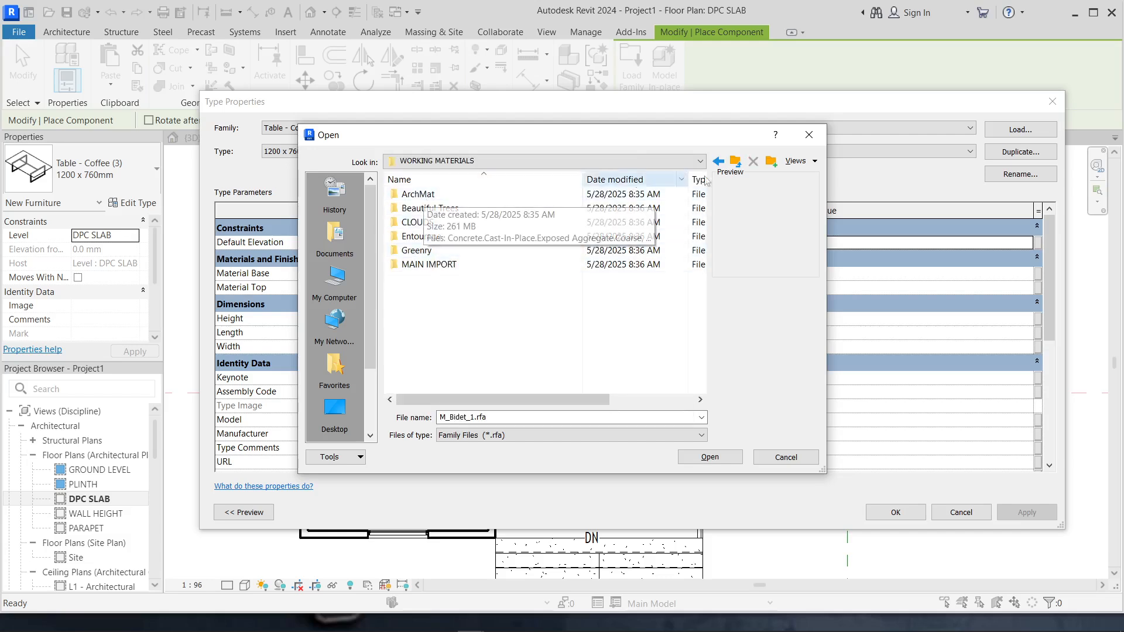
click(723, 165)
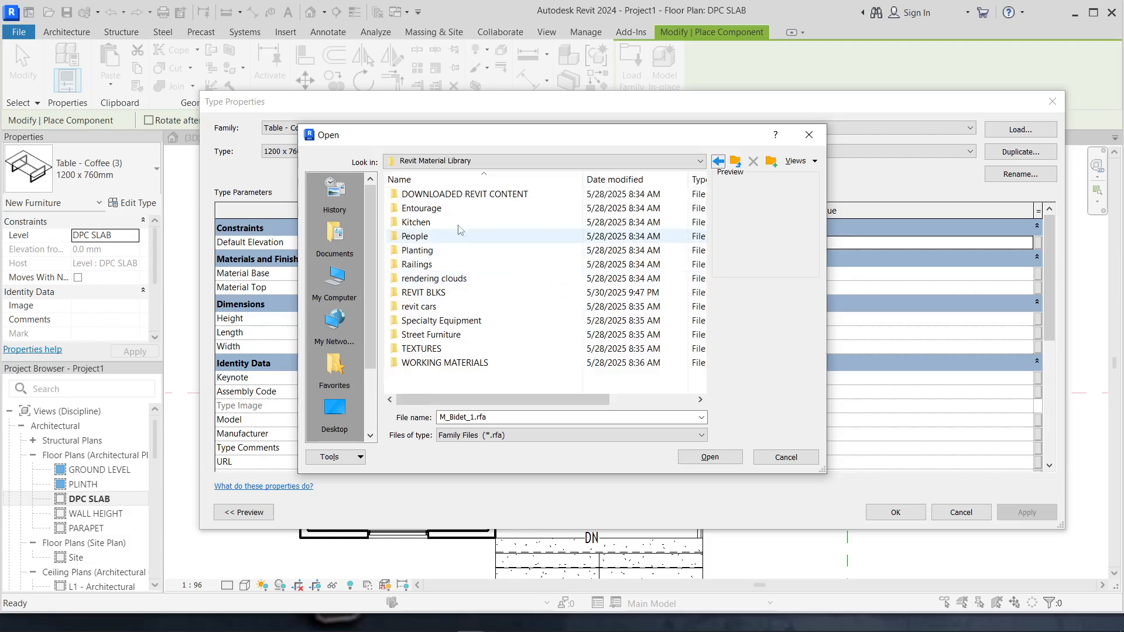
double_click(433, 194)
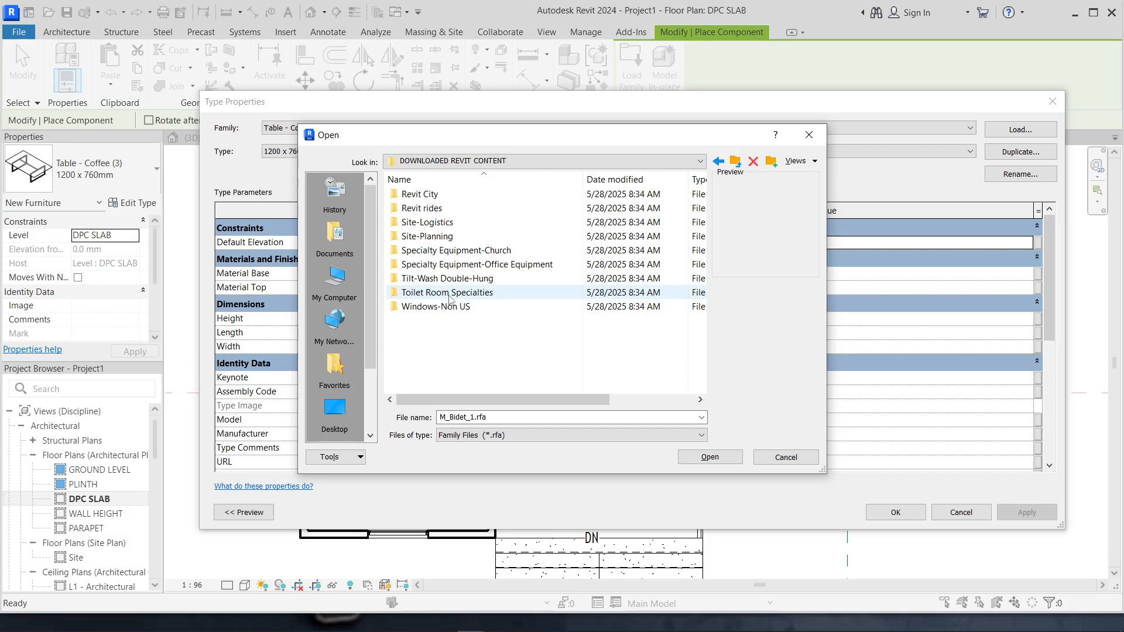
double_click(449, 295)
click(437, 195)
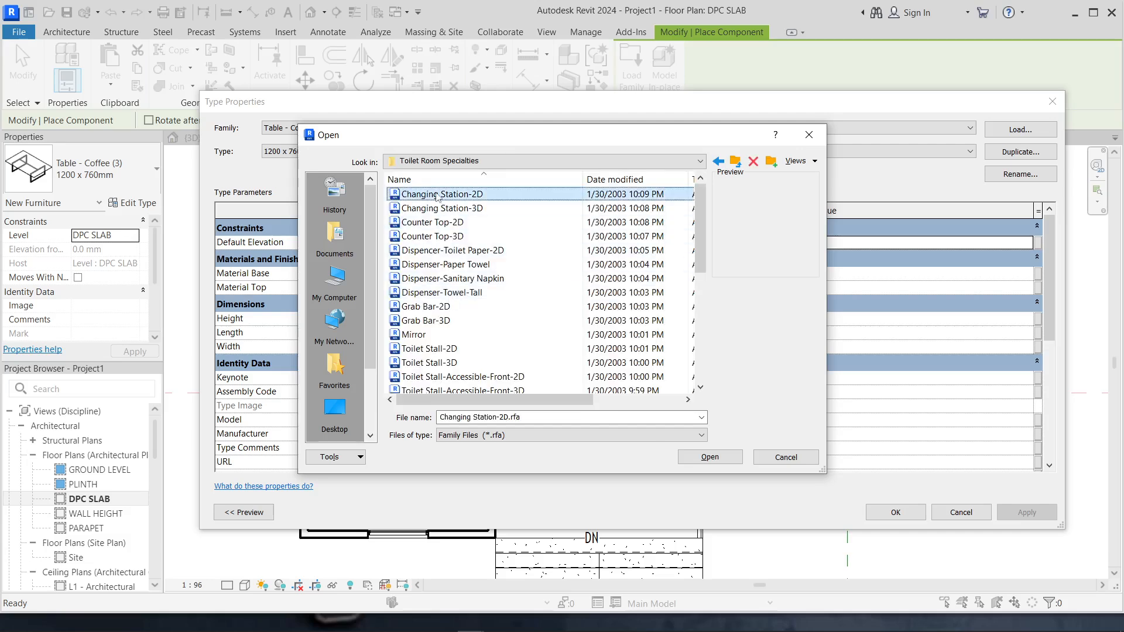
click(445, 236)
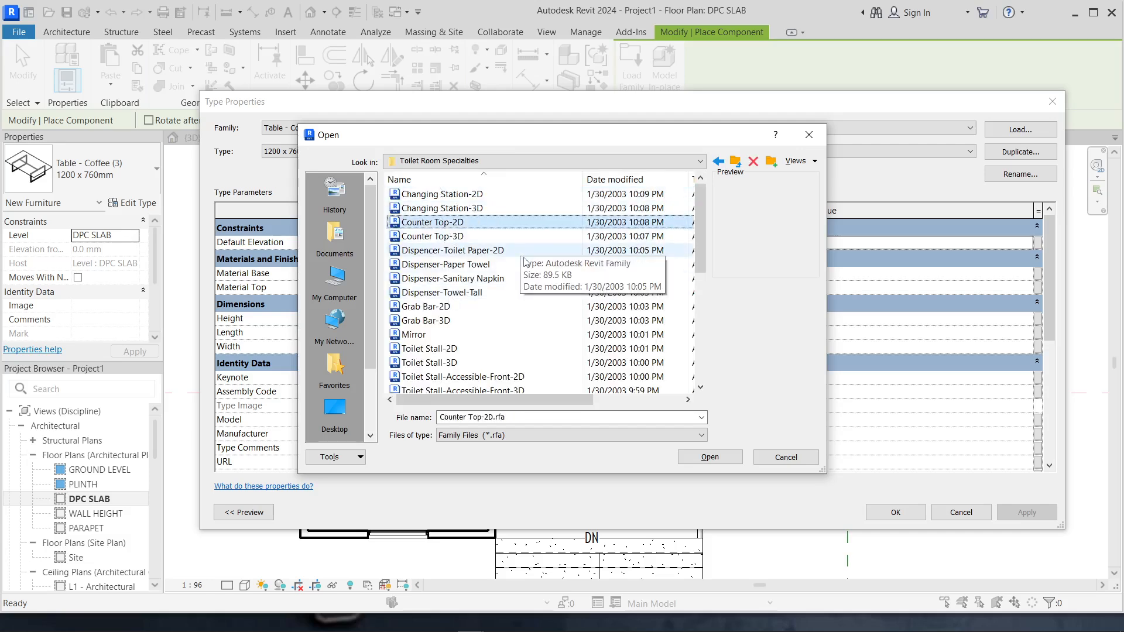
click(719, 162)
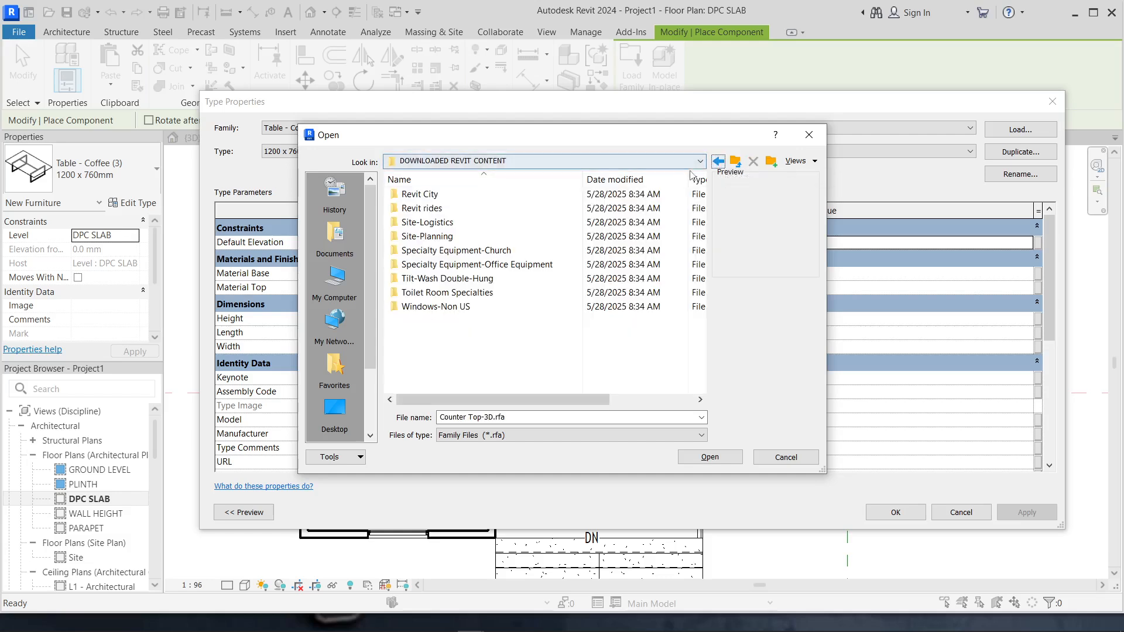
click(718, 162)
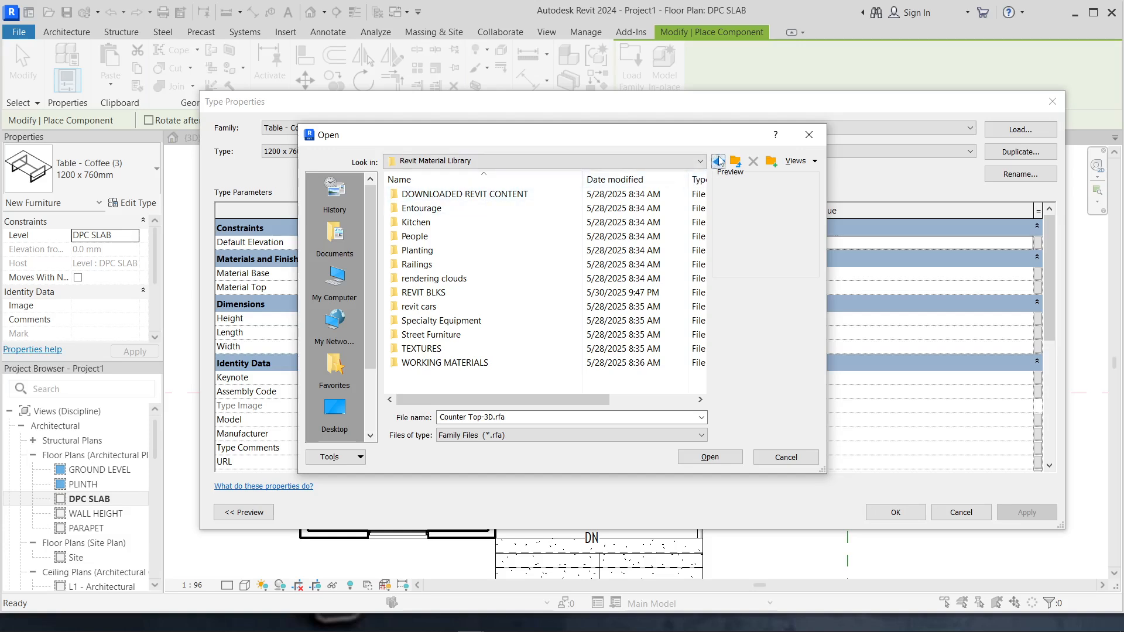
Leave Revit Material Library and open the Plumbing Fixtures folder inside Metric Library. rvt 08.
click(719, 163)
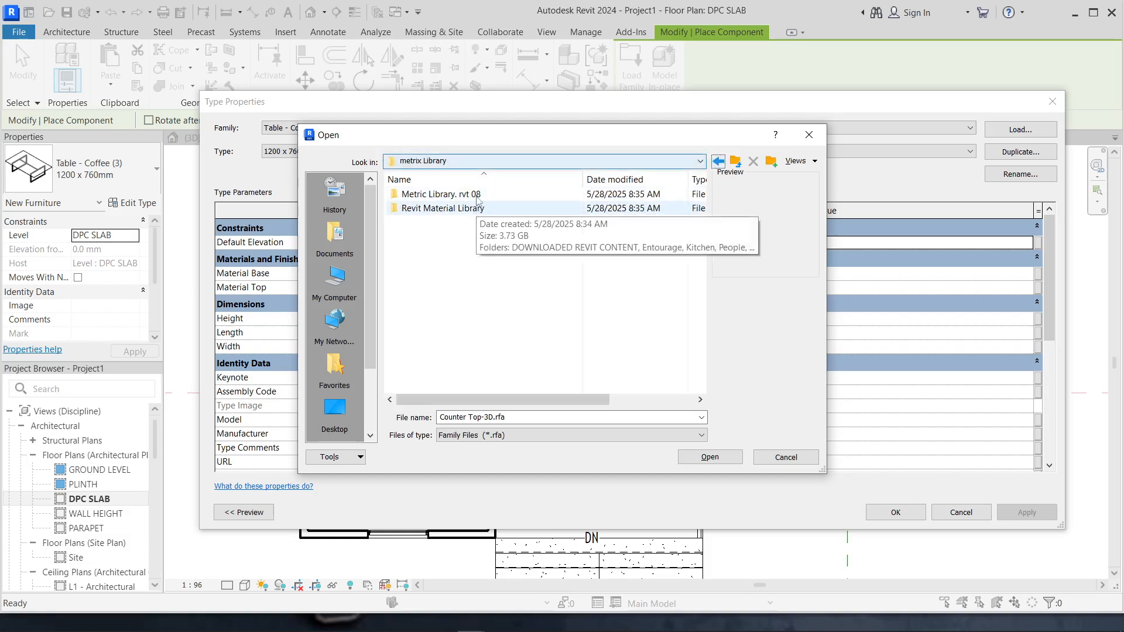
double_click(476, 194)
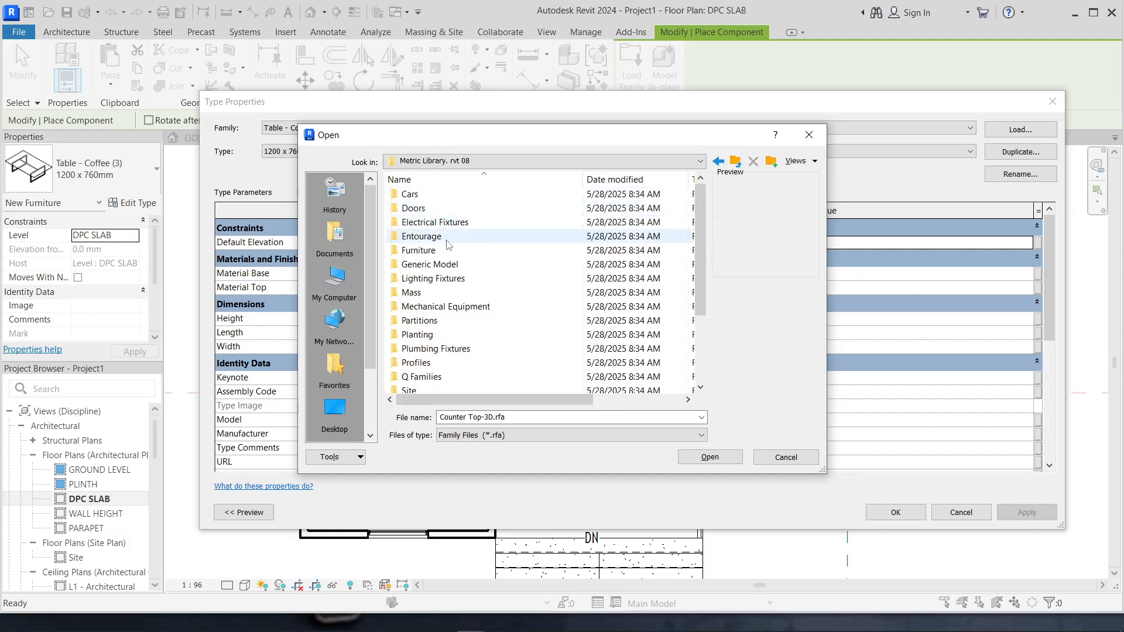
double_click(437, 349)
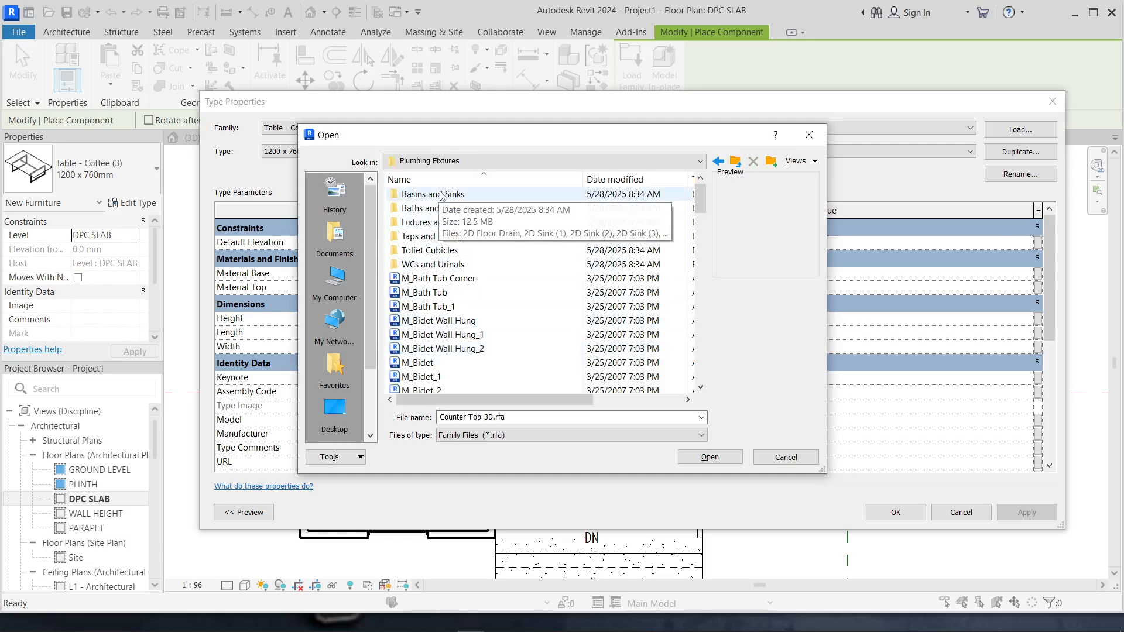
Open the Toliet Cubicles folder and preview the Cubicle - Corner End, Cubicle Assembly and Toilet Cubicle - Middle Section families.
double_click(449, 251)
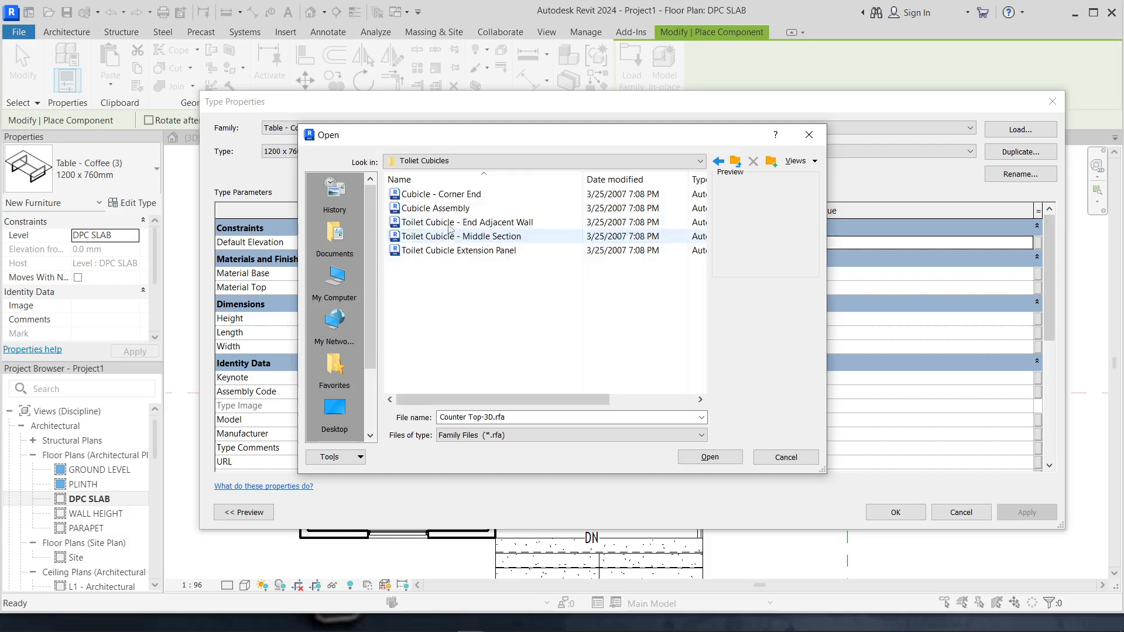
click(449, 197)
click(451, 210)
click(449, 238)
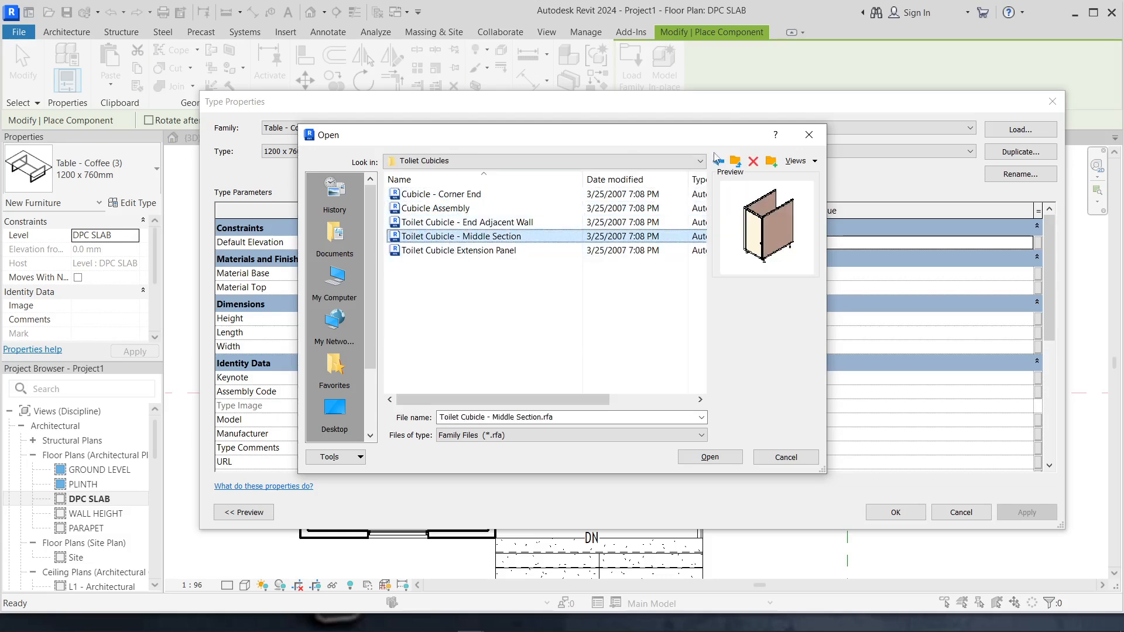
Open the WCs and Urinals folder of Plumbing Fixtures and preview its 2D toilet and urinal families through Urinal w Screen.
click(719, 162)
double_click(445, 265)
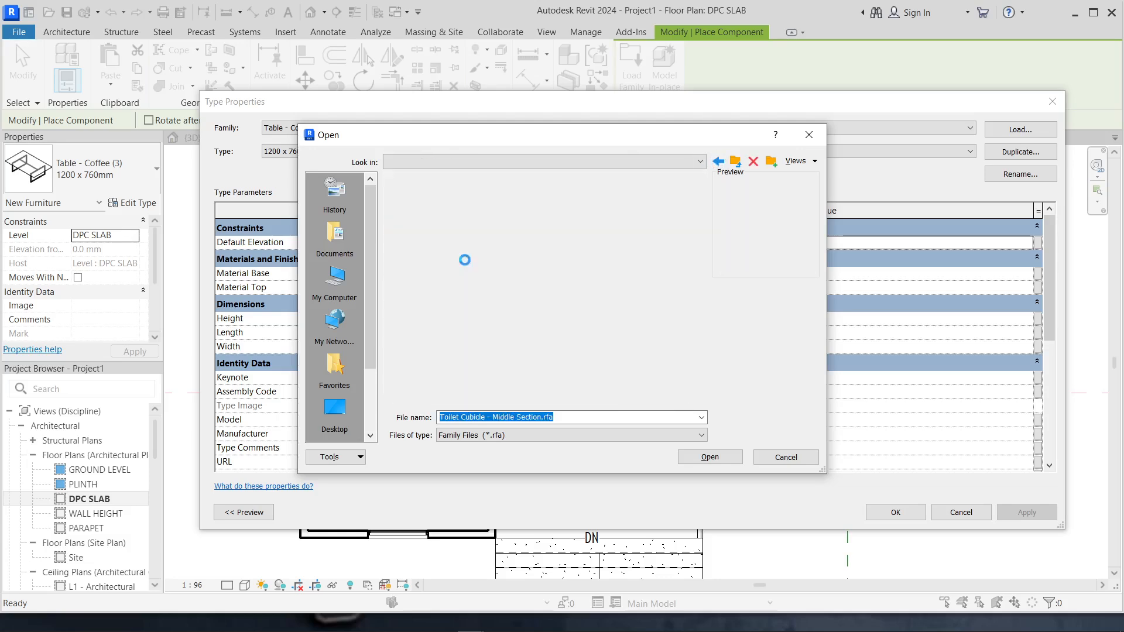
click(457, 209)
click(448, 194)
click(457, 208)
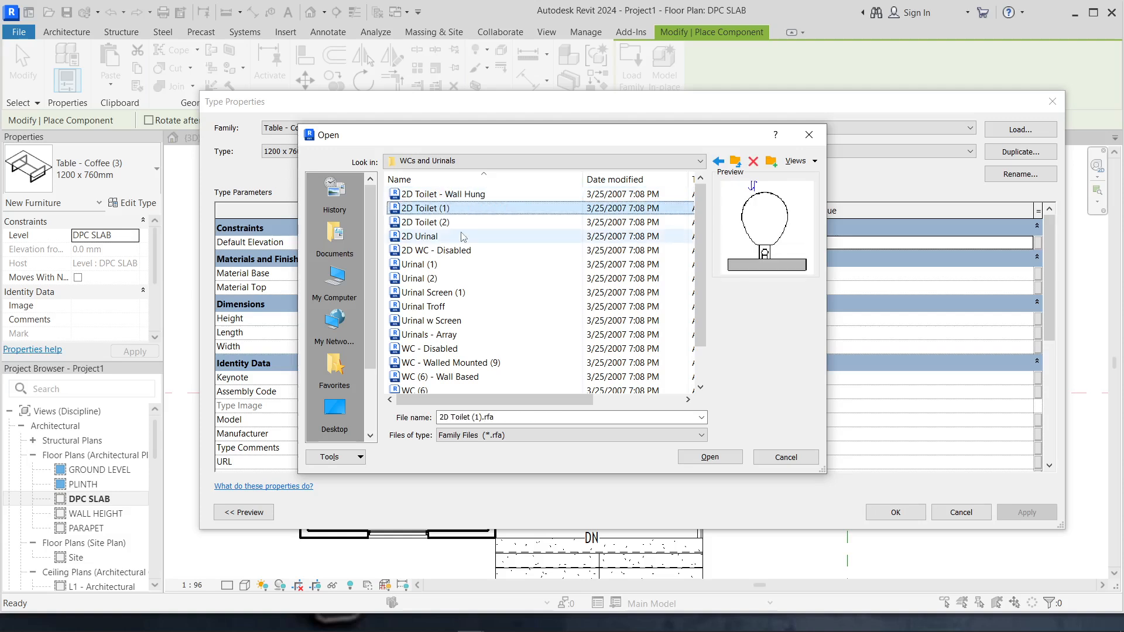
key(Down)
key(Down)
key(Down)
key(Down)
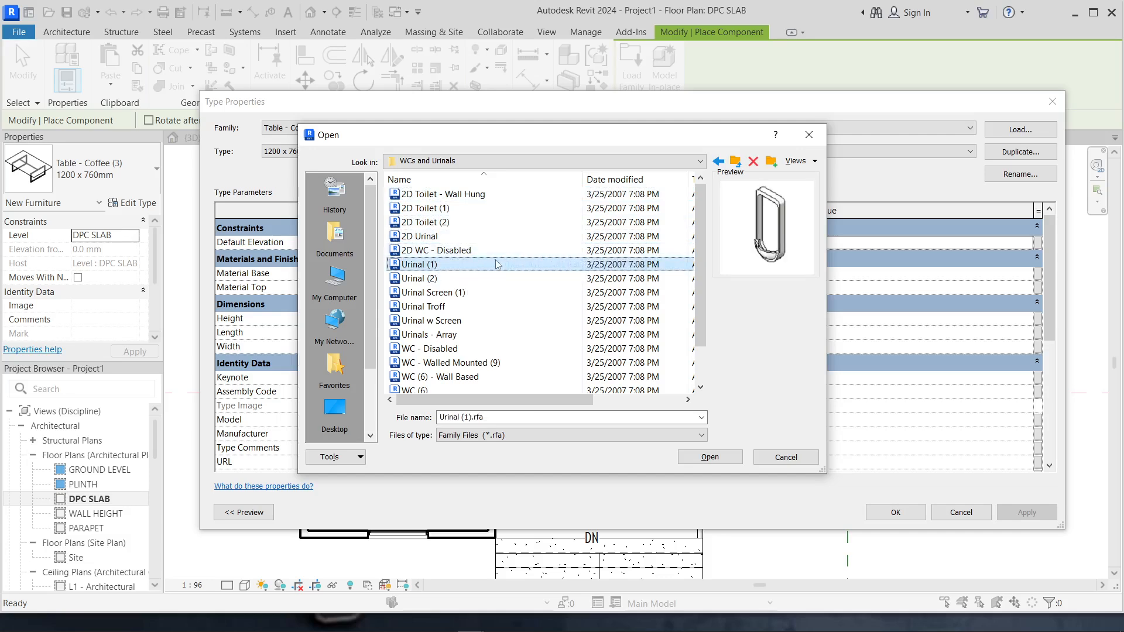
key(Up)
key(Down)
key(Up)
key(Down)
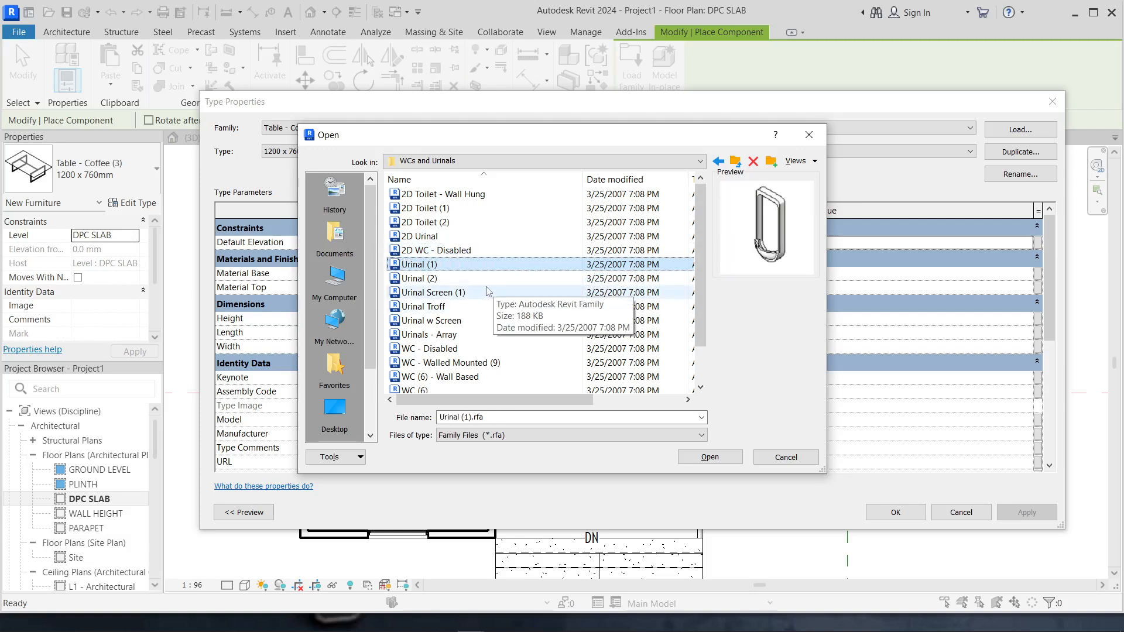
key(Down)
key(Down)
key(Down)
key(Down)
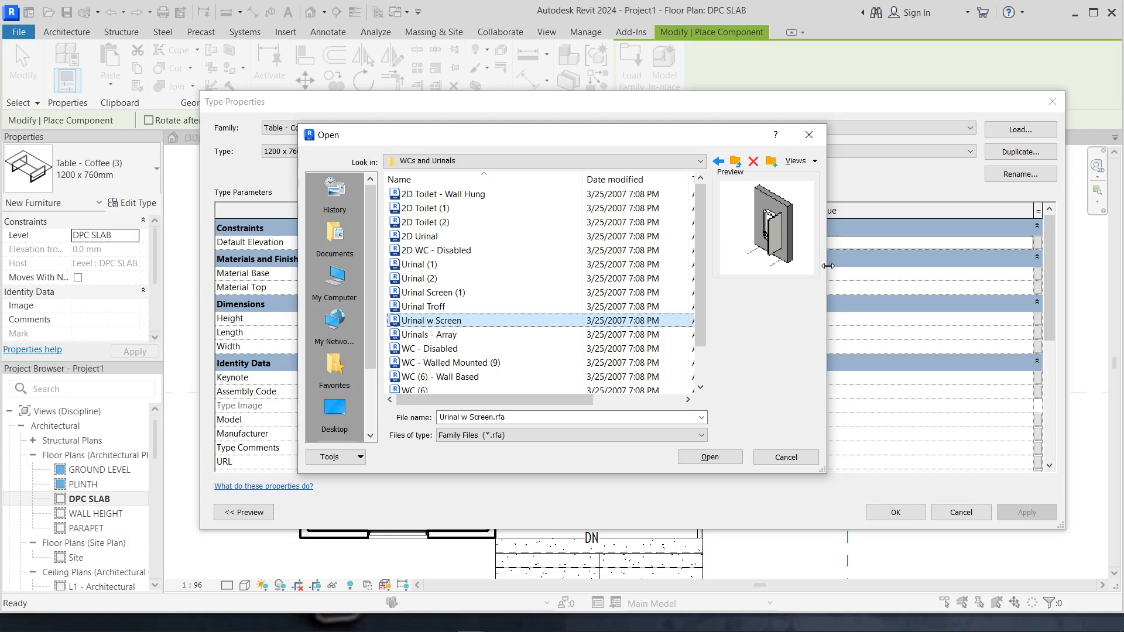
Widen the file dialog, preview the WC families and load WC Dis w Cistern (7), type 540 x 360mm, for placement.
drag(828, 266, 1035, 265)
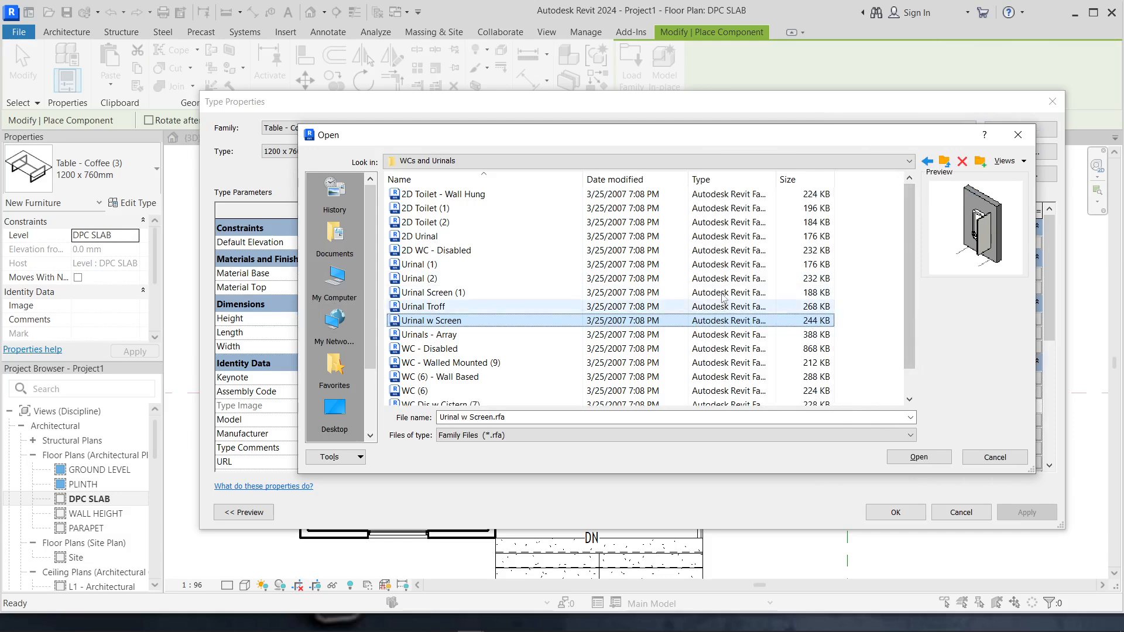
click(453, 350)
key(Down)
key(Down)
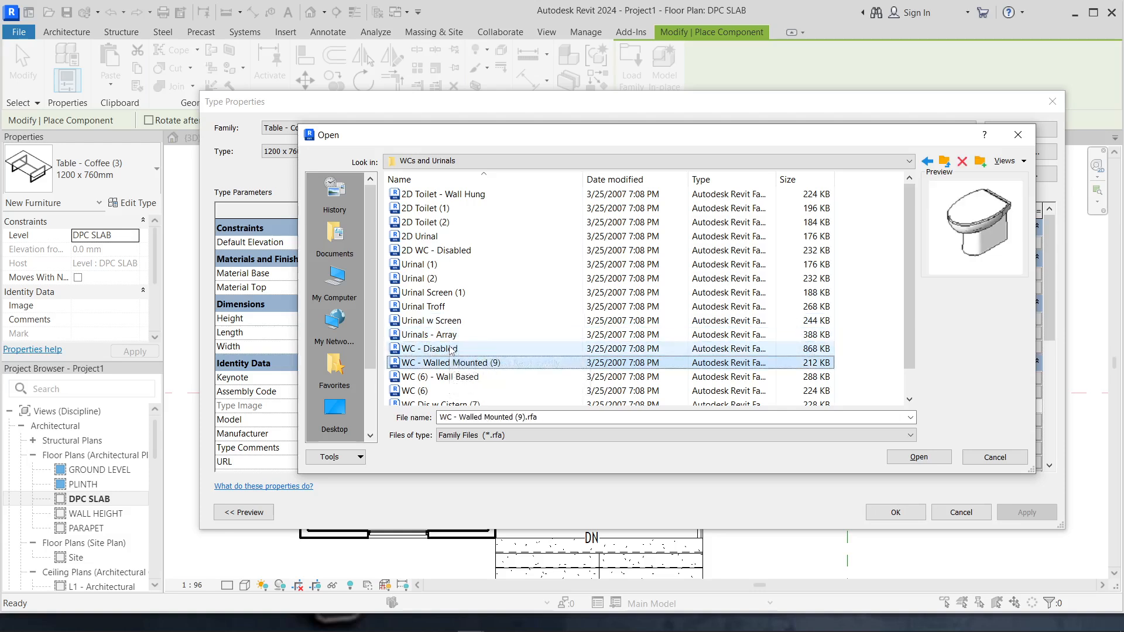
key(Down)
key(Down)
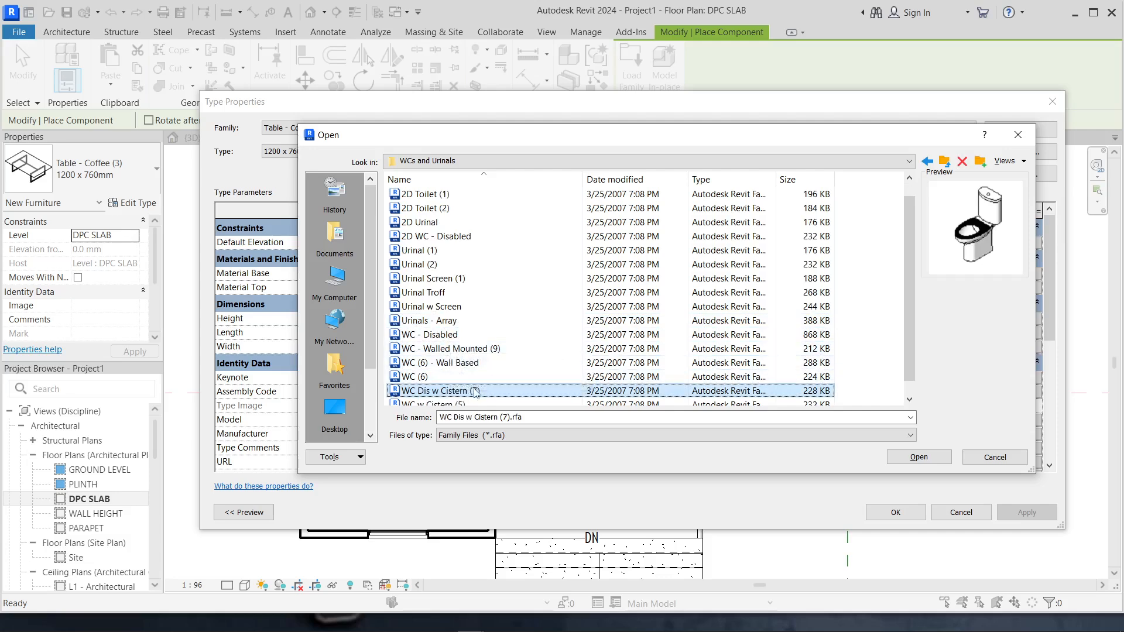
double_click(503, 391)
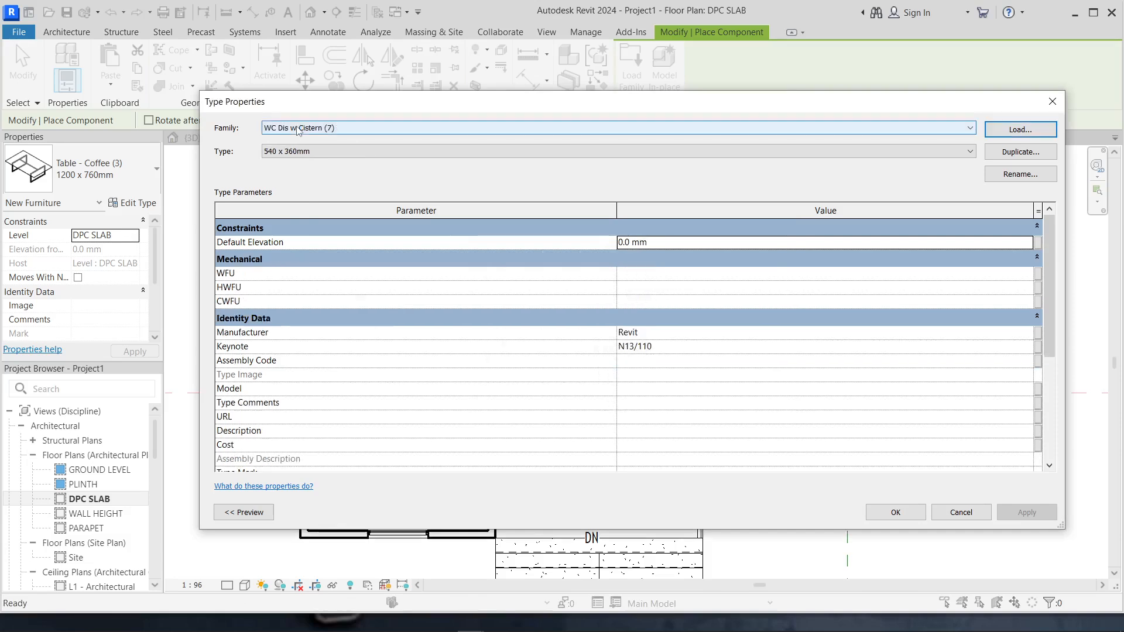
click(894, 513)
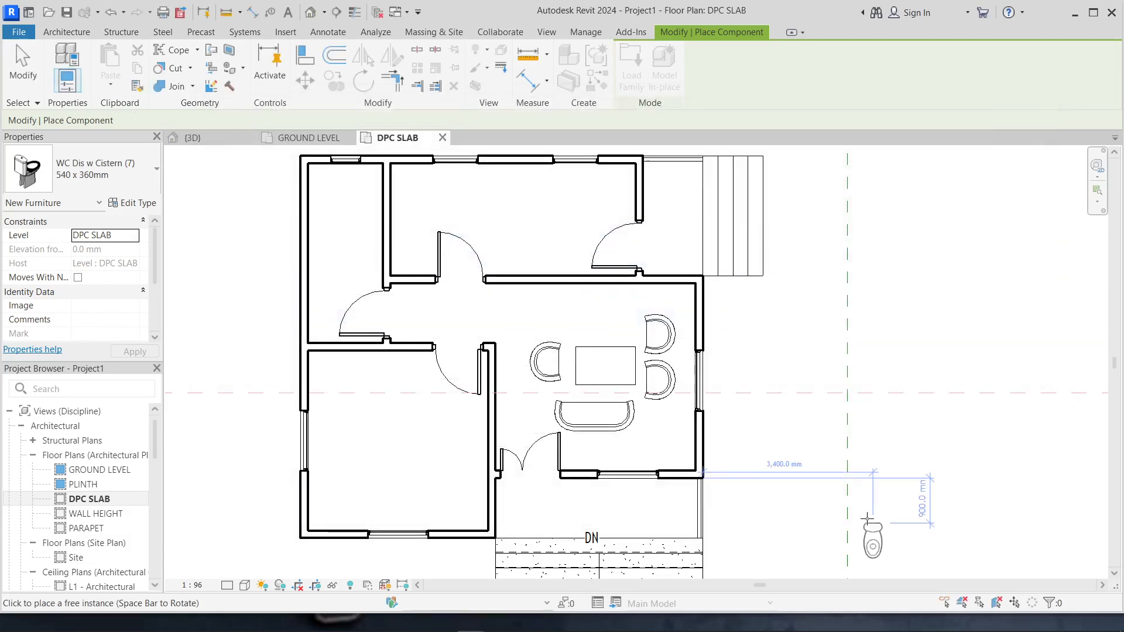
Place one WC against the exterior wall beneath the window of the narrow upper-left room, 750 mm from its side wall, and end placement.
scroll(317, 215, up, 3)
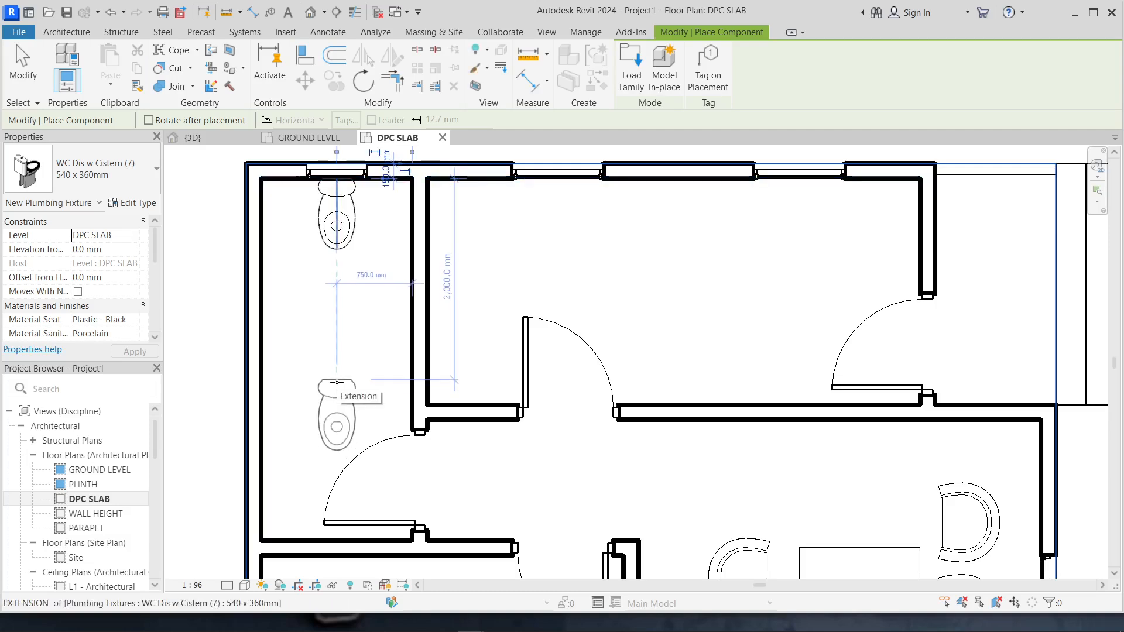
scroll(340, 382, down, 1)
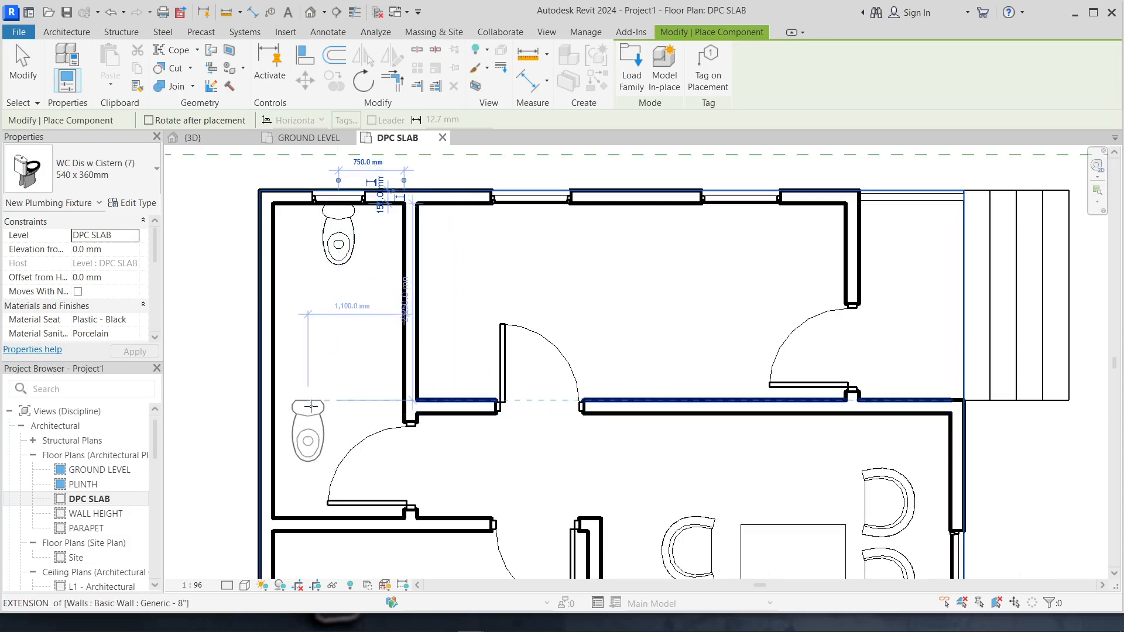
scroll(371, 275, down, 2)
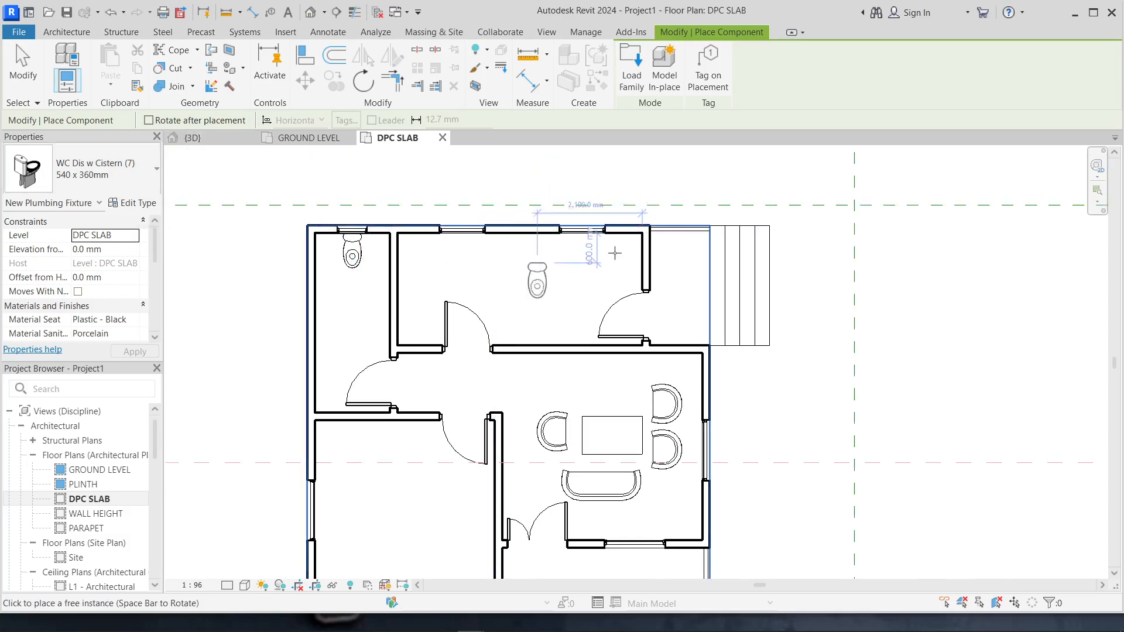
scroll(517, 229, down, 1)
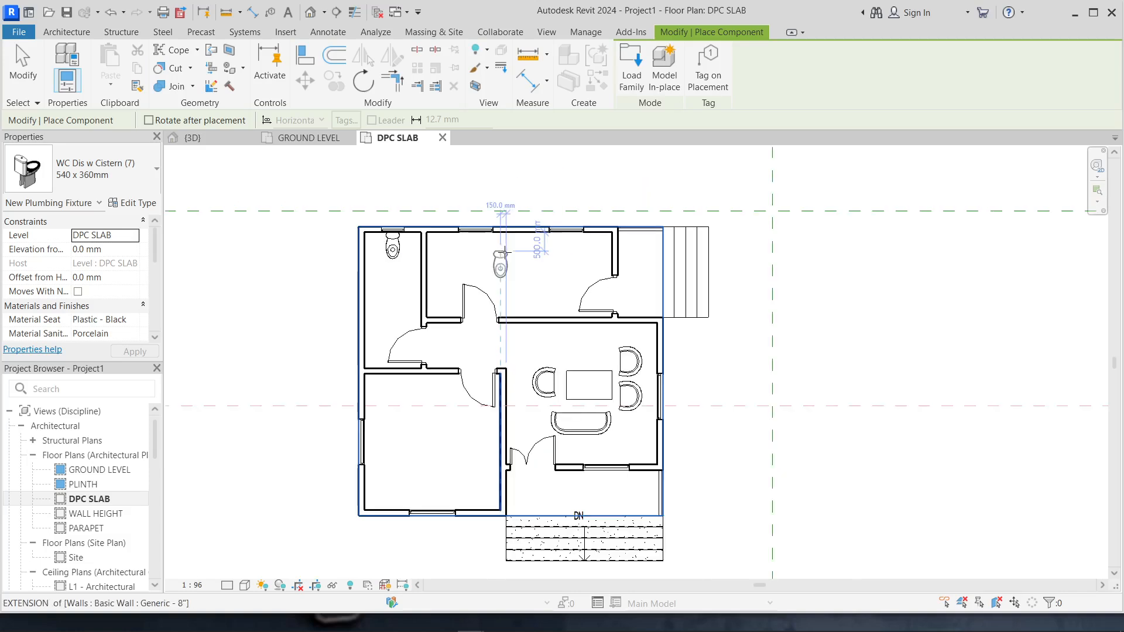
key(Escape)
key(Escape)
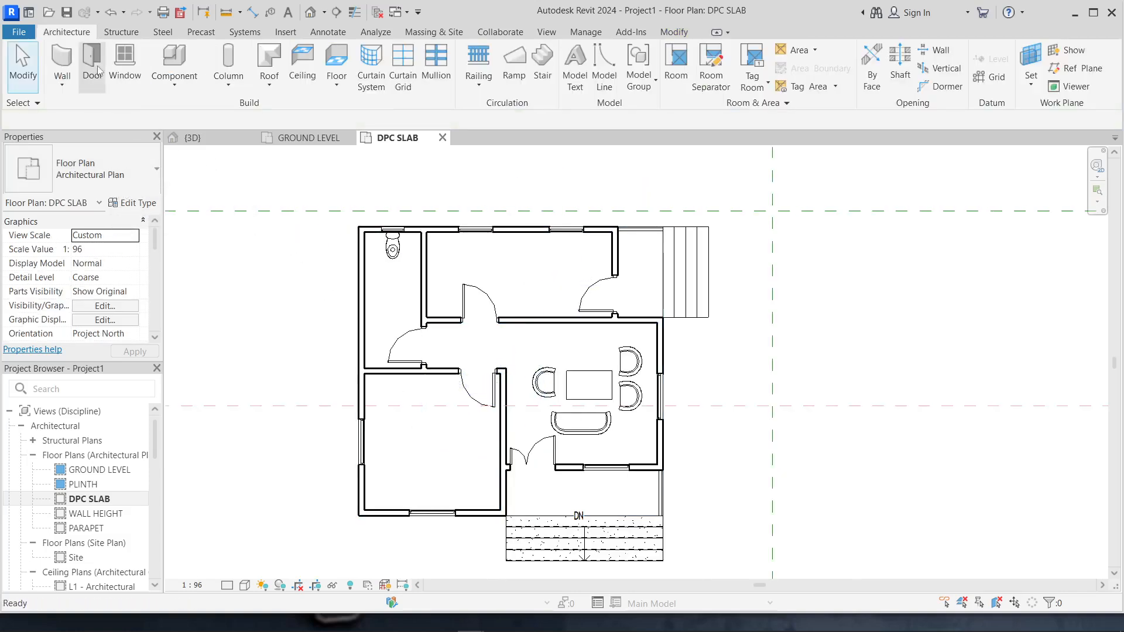
Start placing another component and open the Furniture folder of Metric Library. rvt 08 for loading a family.
click(172, 66)
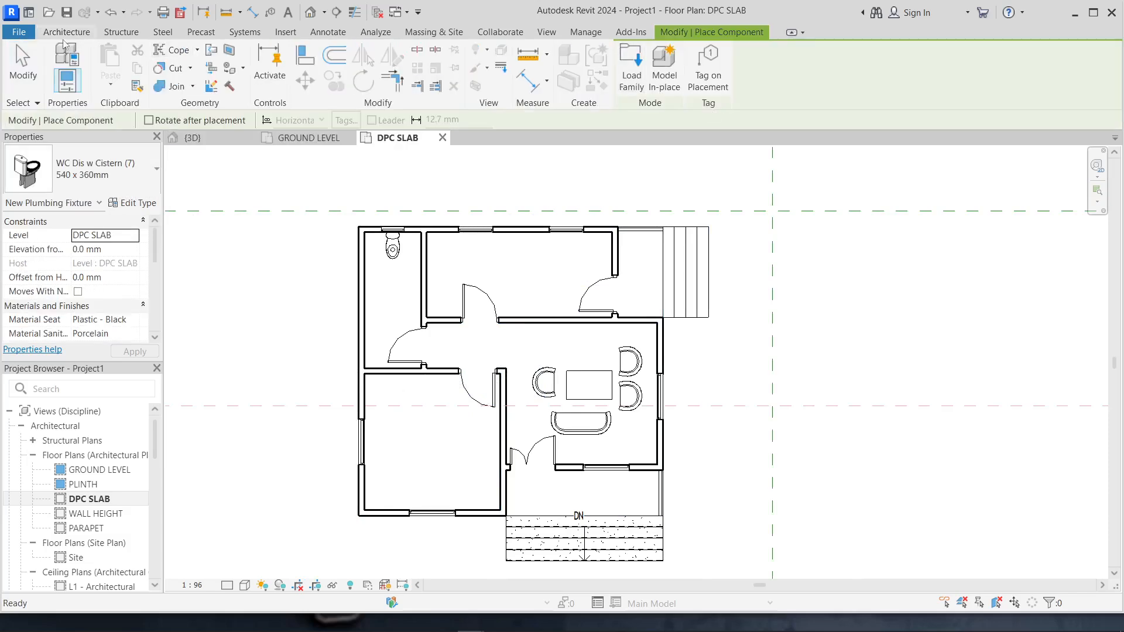
click(134, 205)
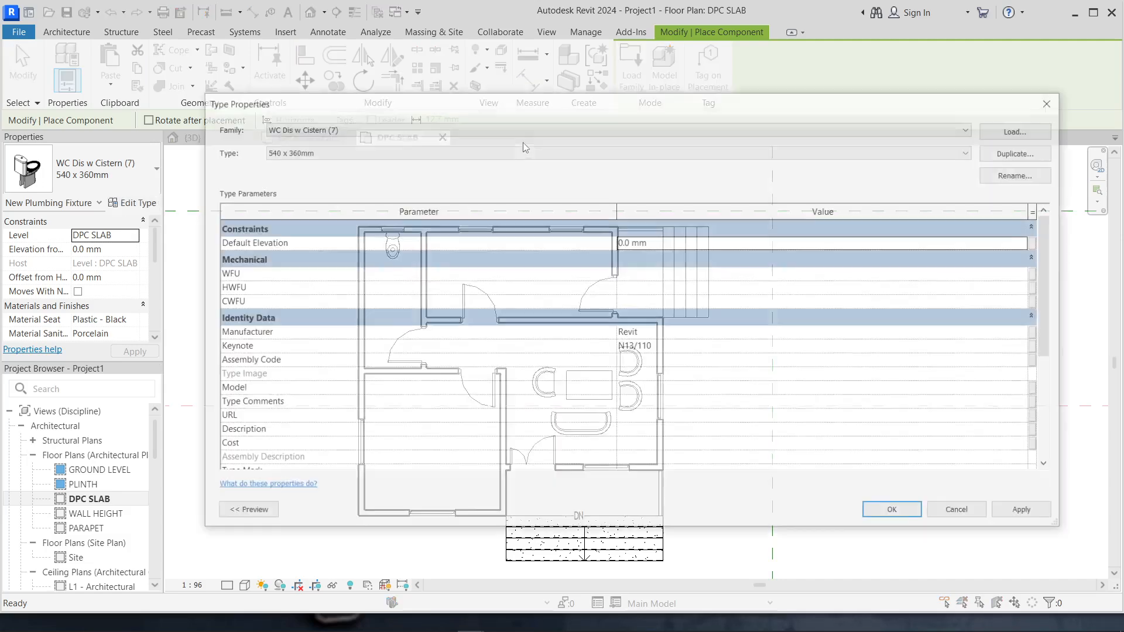
click(1019, 131)
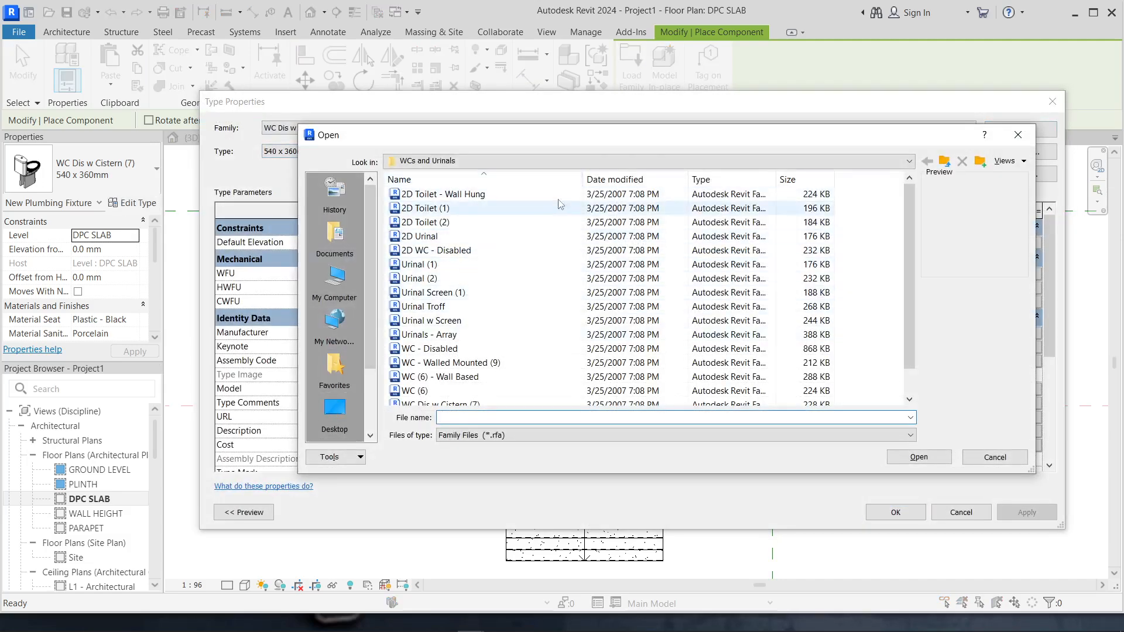
click(677, 160)
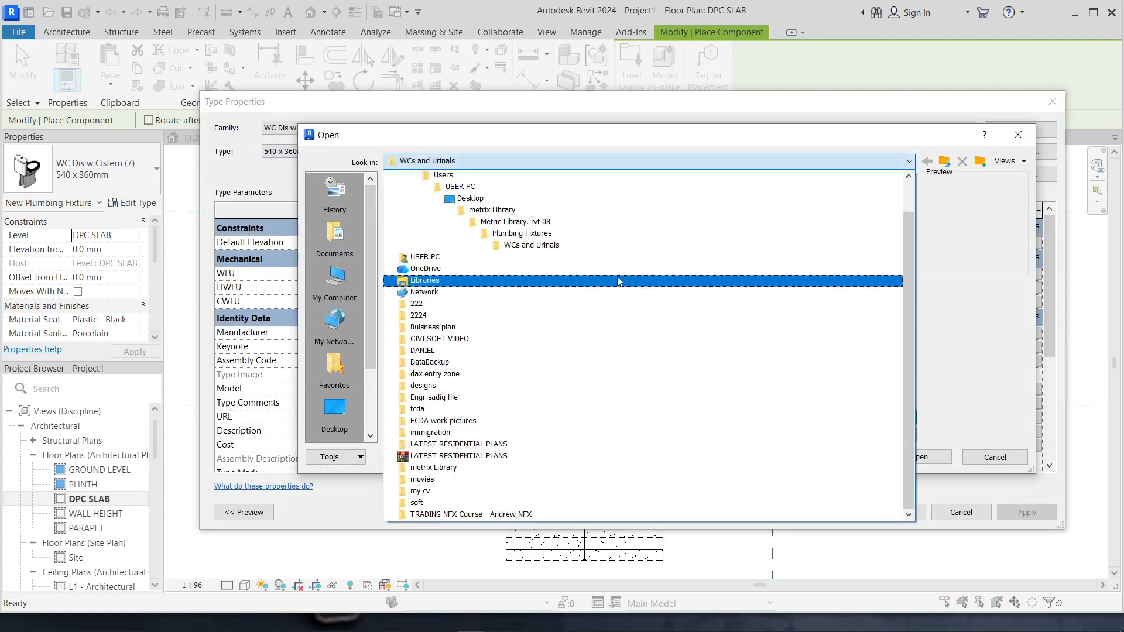
click(466, 219)
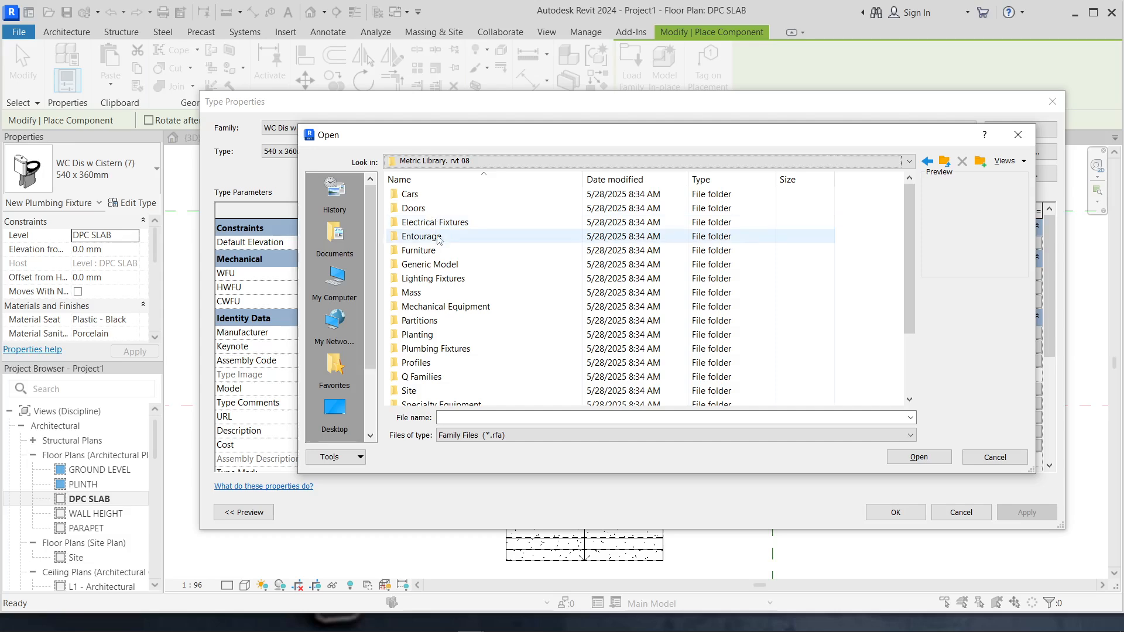
double_click(444, 250)
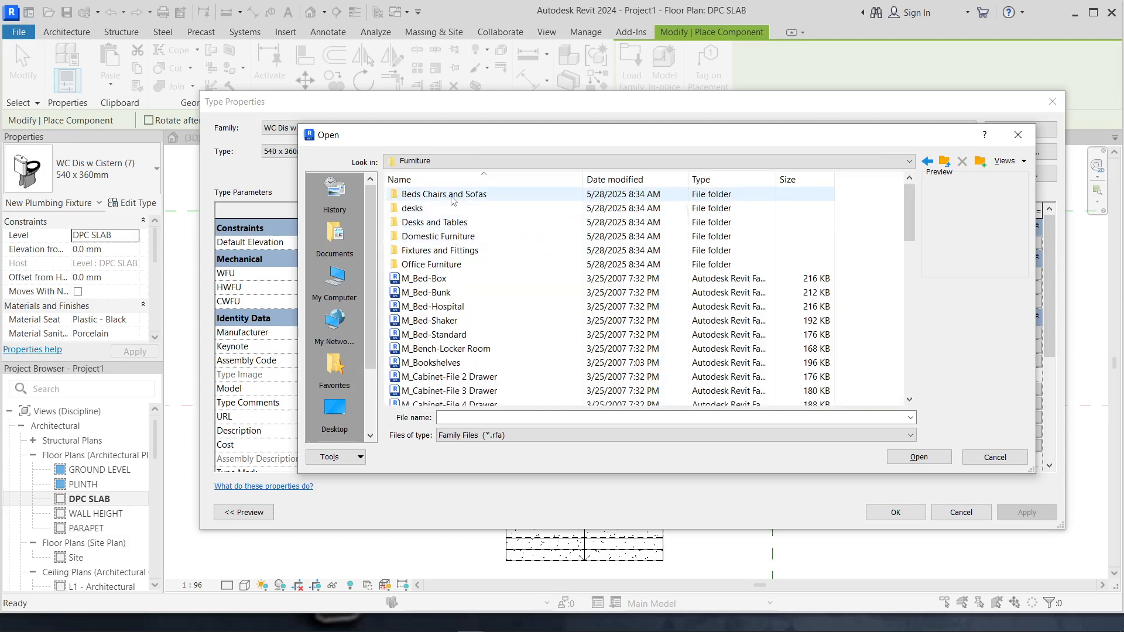
Check the Bed - Hospital family in the Beds Chairs and Sofas folder and return to the Furniture folder.
double_click(450, 195)
click(452, 195)
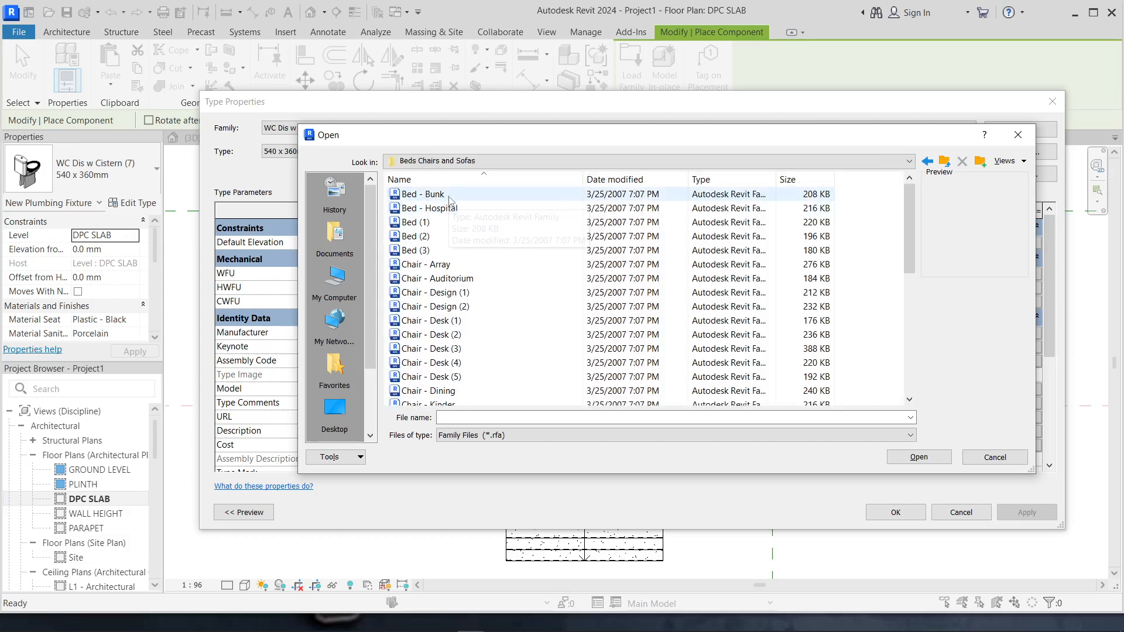
click(472, 208)
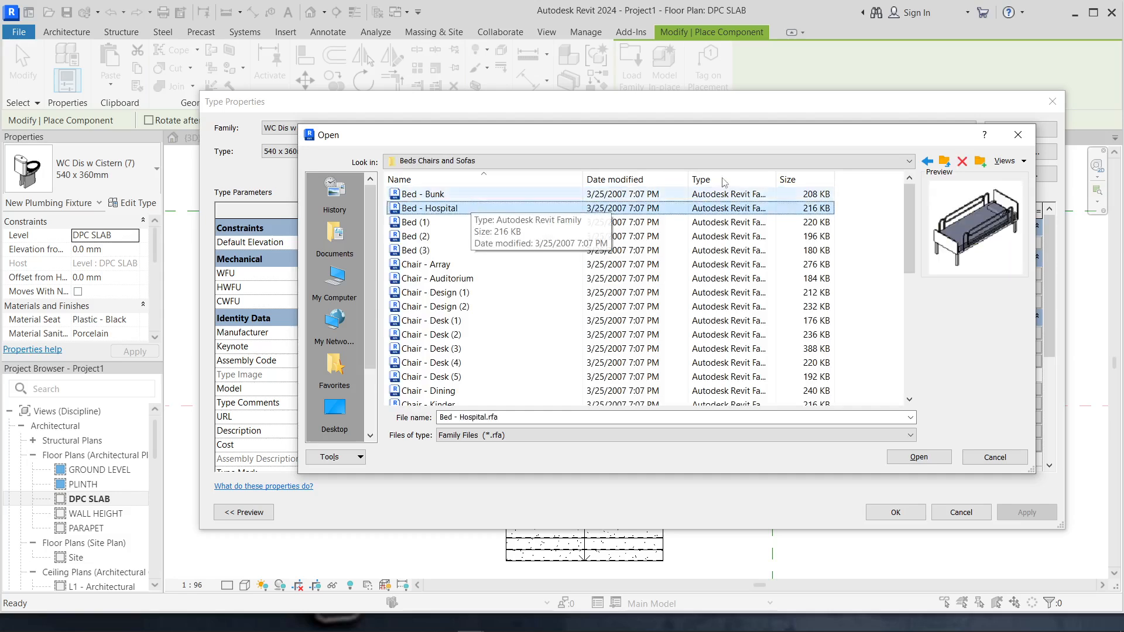
click(927, 161)
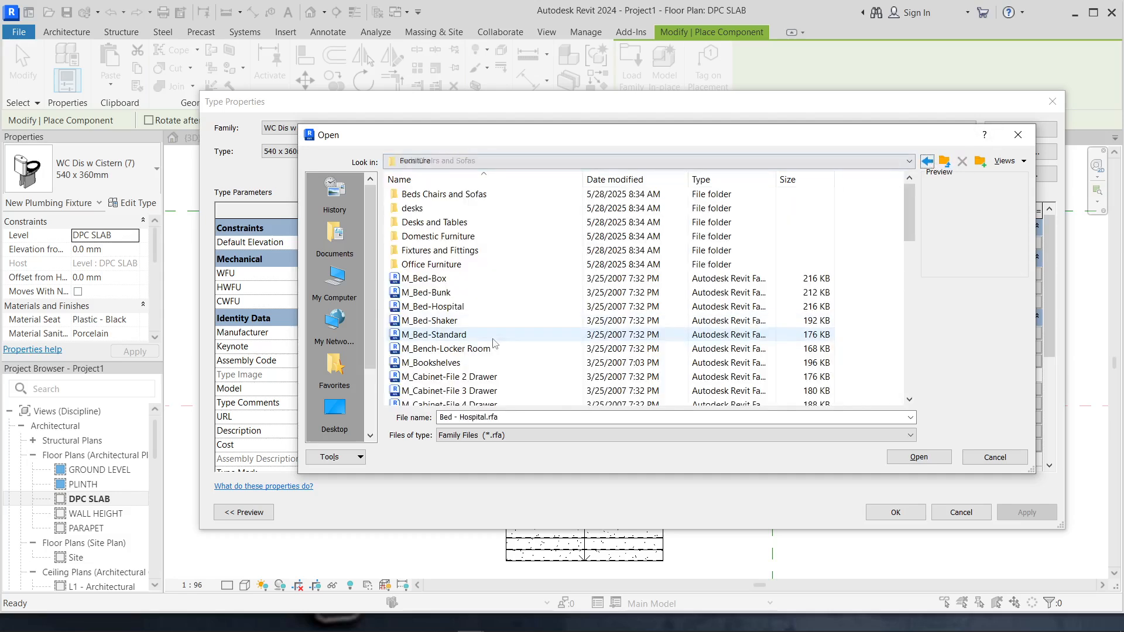
Preview the Furniture folder's families one after another, from the M_Bed files through the file cabinets to M_Chair 1935.
click(451, 283)
click(462, 295)
key(Down)
key(Down)
key(Down)
key(Down)
key(Down)
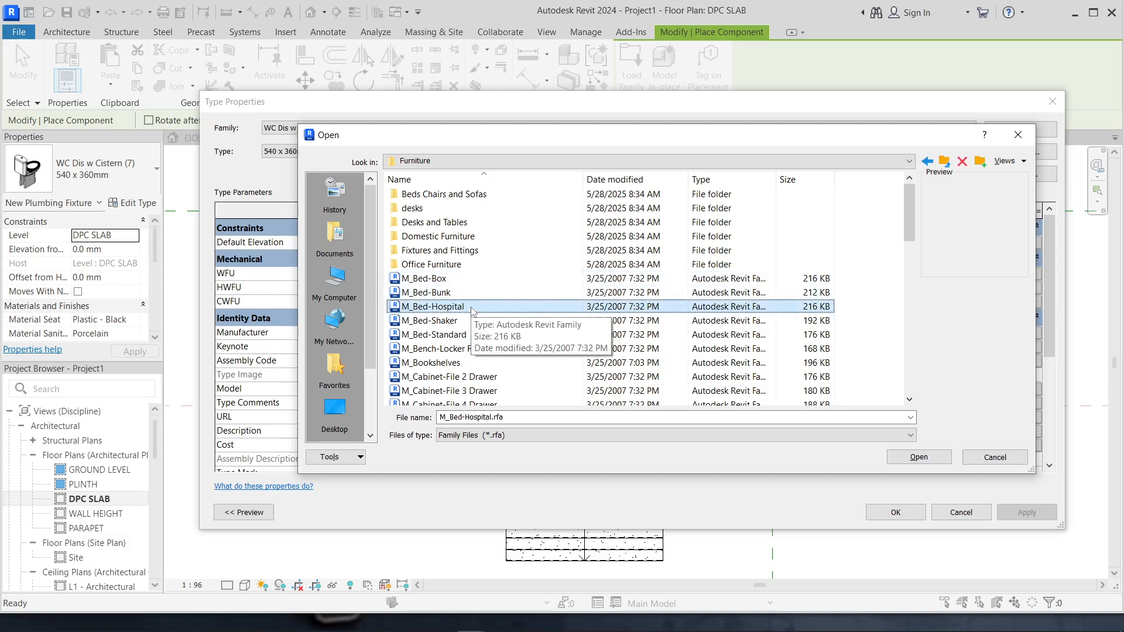
key(Down)
key(Down)
key(Down)
key(Down)
key(Down)
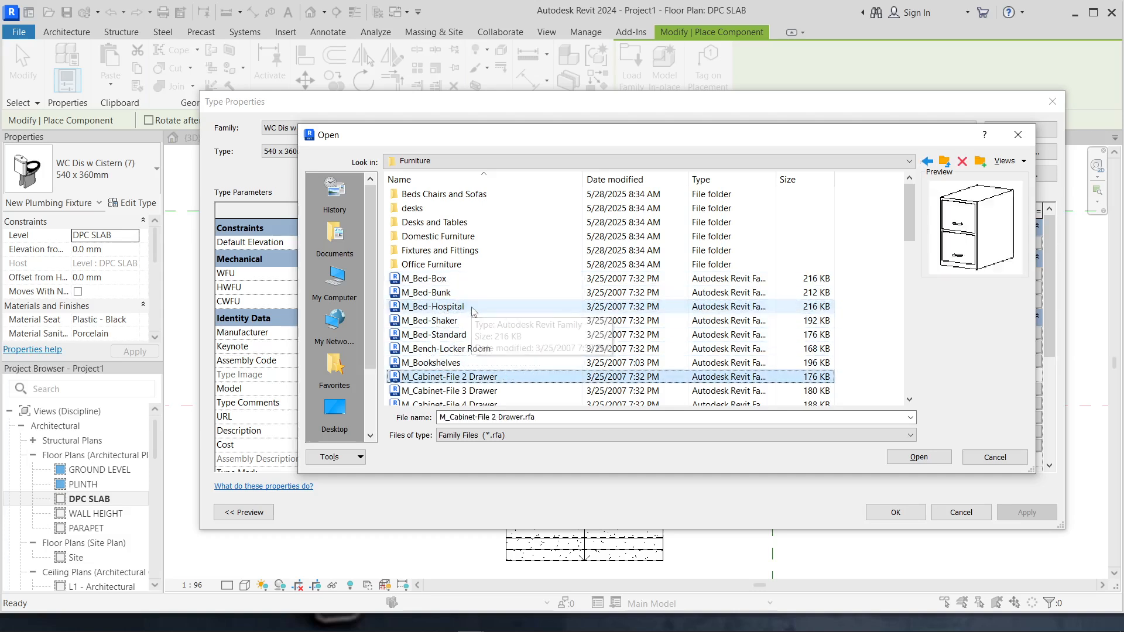
key(Down)
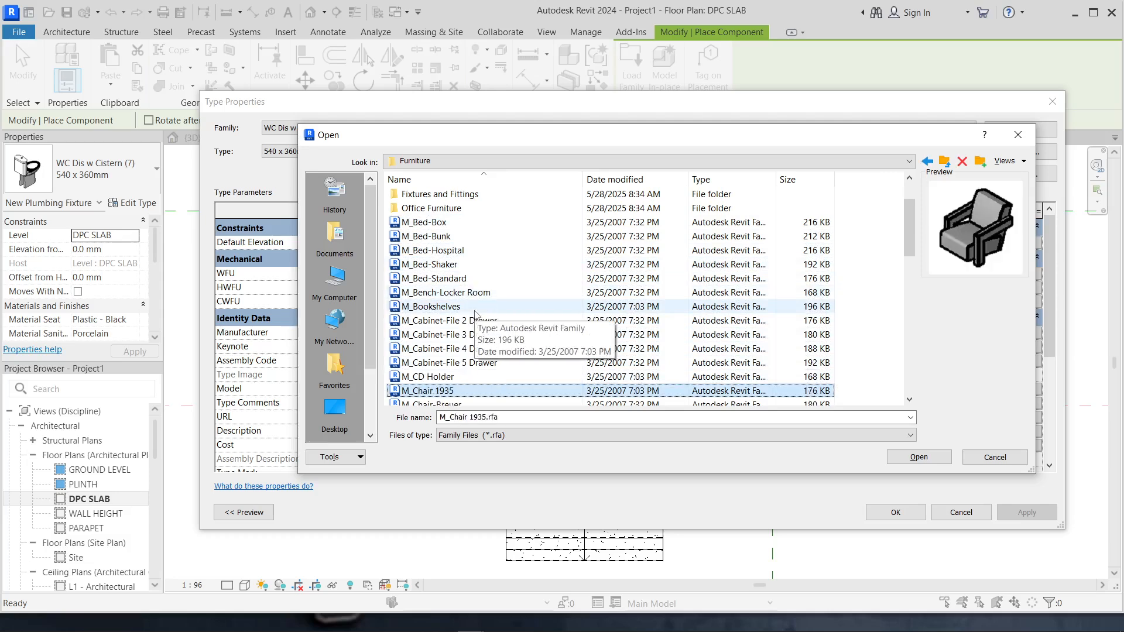
Compare the hospital, bunk and box bed families in the Furniture folder and select M_Bed-Standard.
click(482, 292)
click(477, 250)
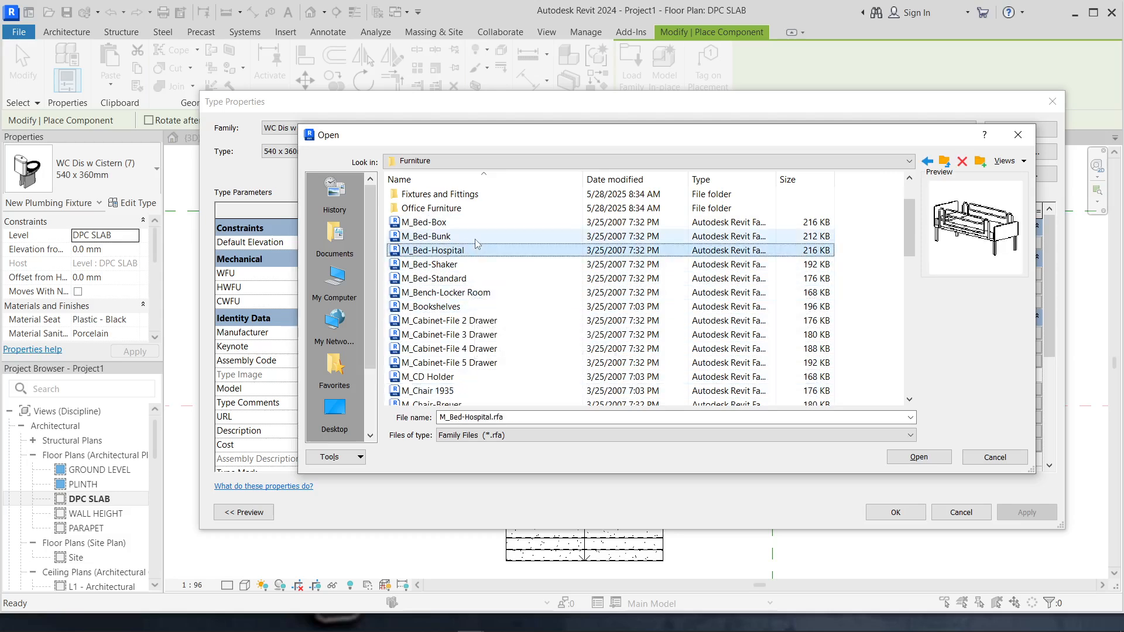
click(476, 237)
click(472, 226)
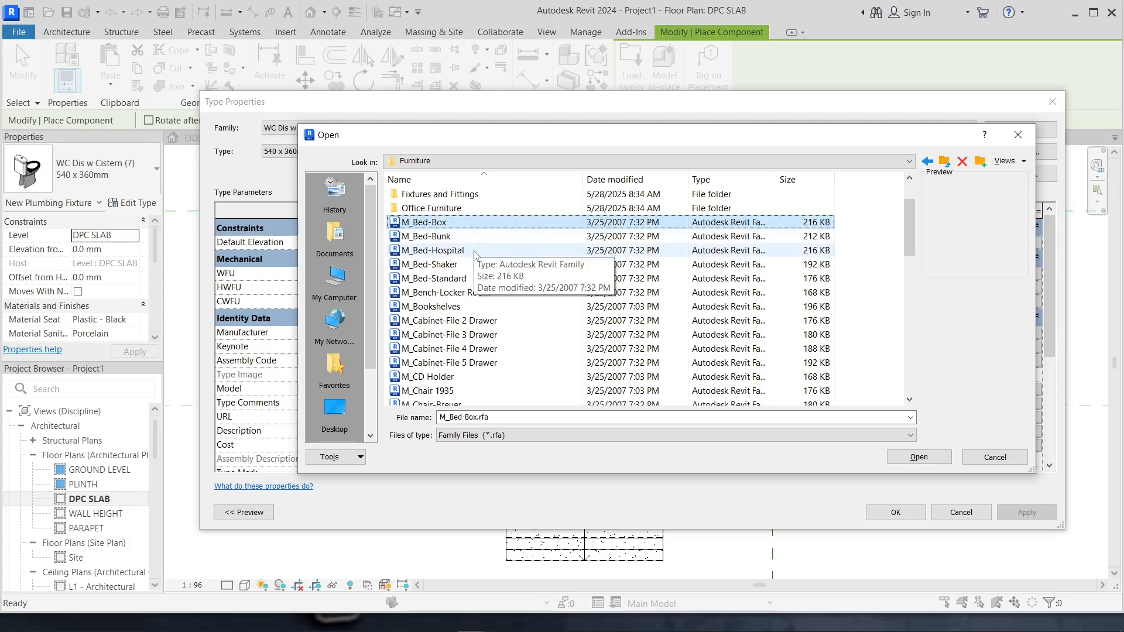
click(475, 252)
key(Down)
click(468, 279)
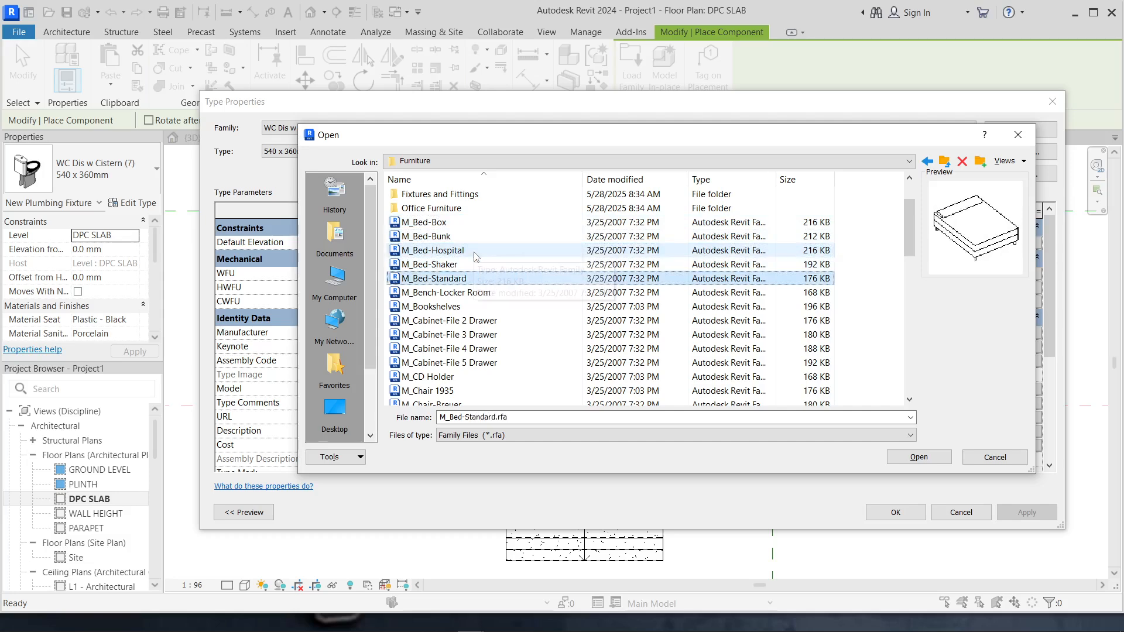
Load the M_Bed-Standard family and set its 0965 x 1905mm - Twin type to 1200 mm width and 2000 mm length.
double_click(488, 284)
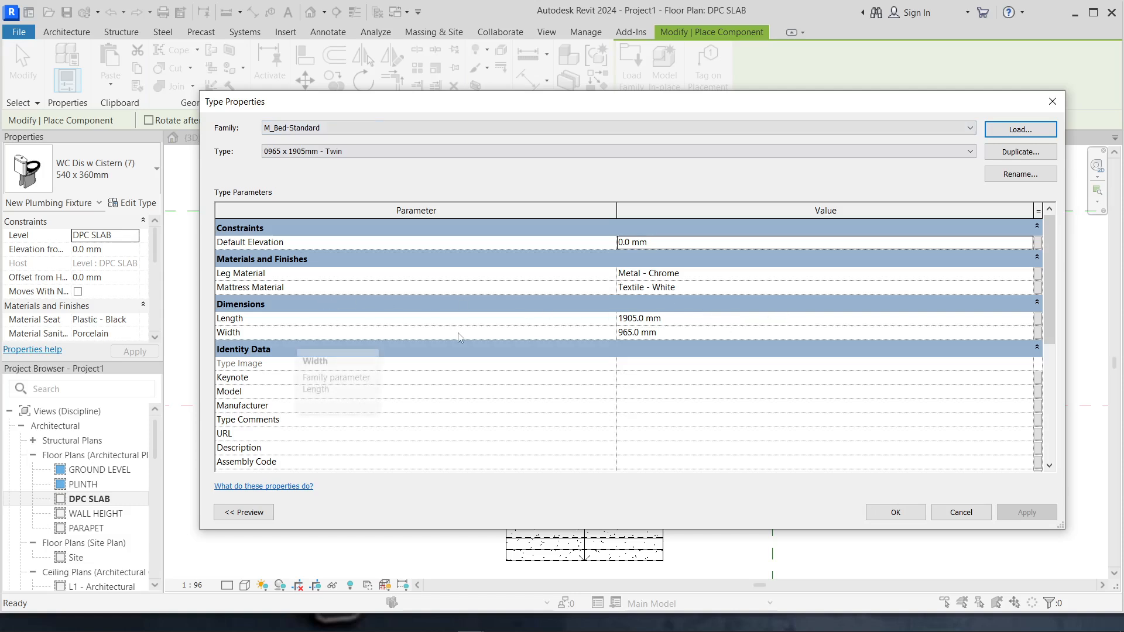
click(715, 332)
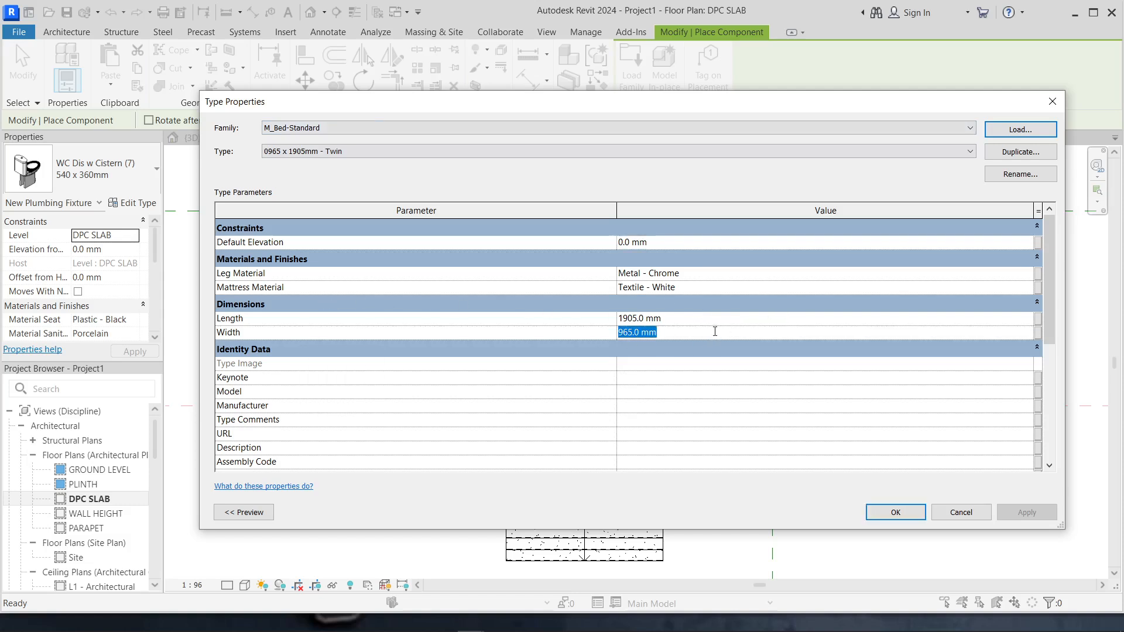
text(1200)
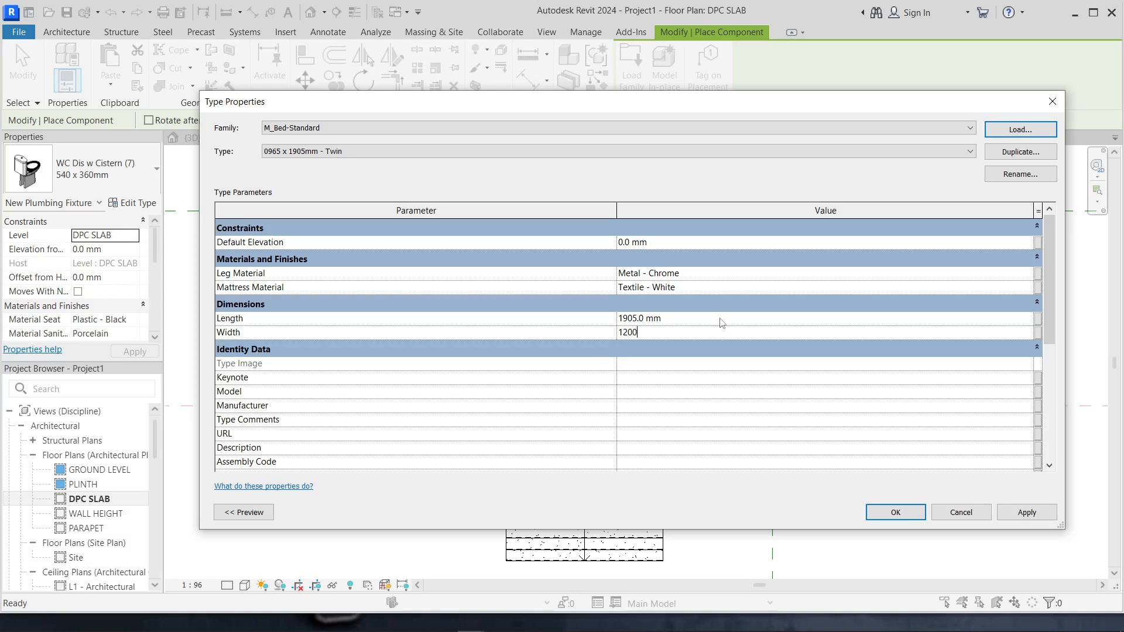
click(721, 317)
text(2000)
click(899, 513)
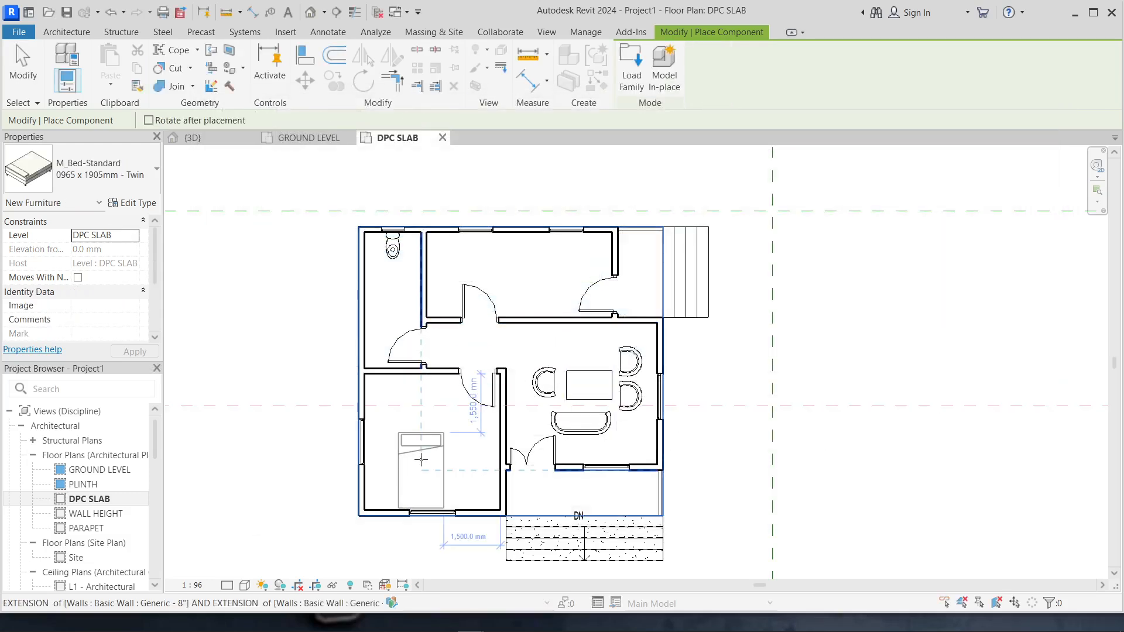
Place one M_Bed-Standard bed in the middle of the bedroom below the toilet and end component placement.
scroll(404, 415, up, 2)
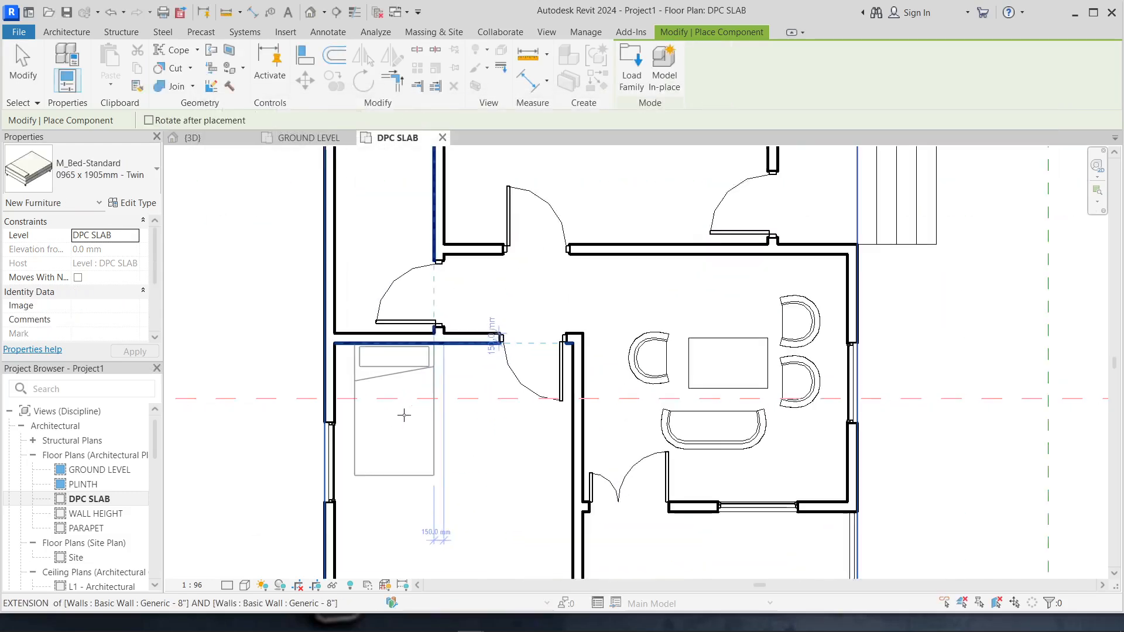
scroll(402, 415, down, 2)
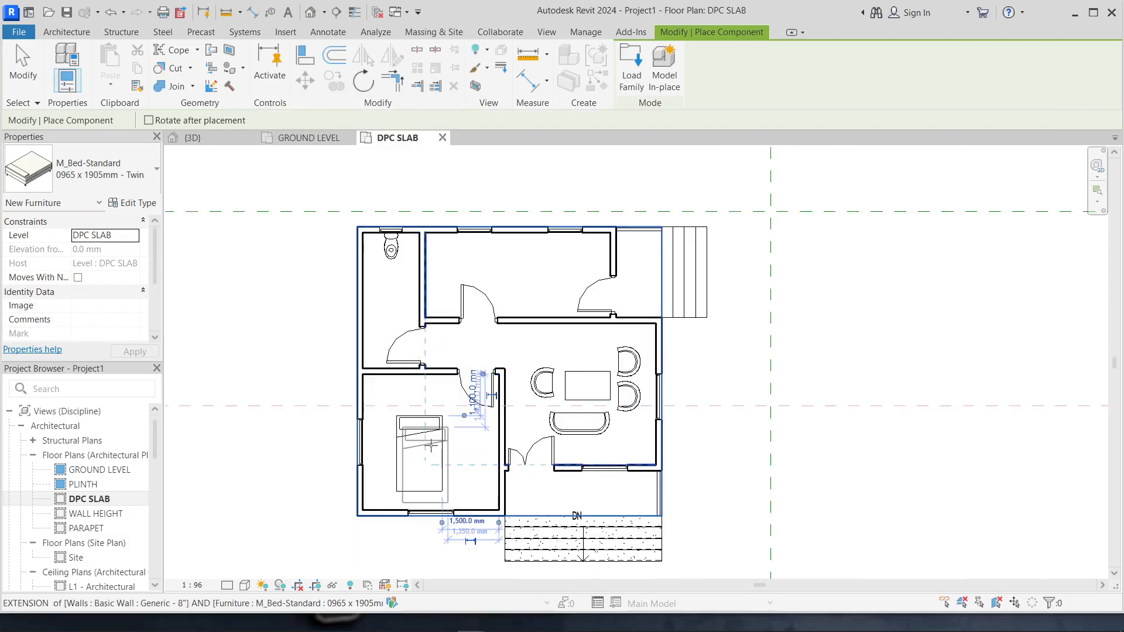
click(431, 463)
key(Escape)
Rotate the placed bed 90° about its centre so its head faces the bedroom's left outer wall.
click(449, 440)
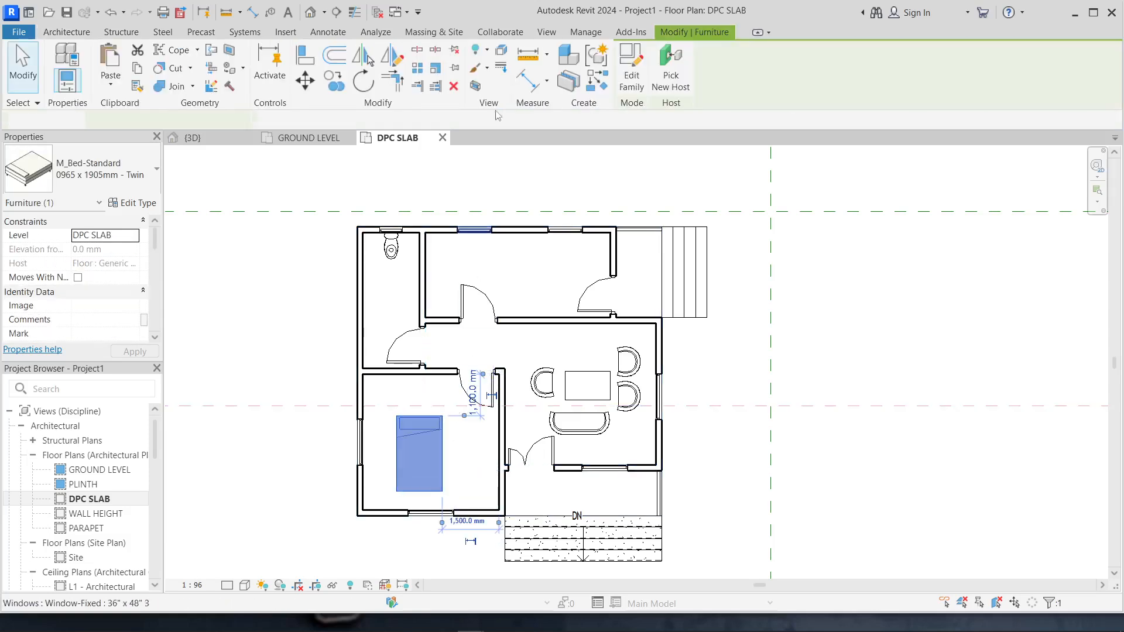
click(363, 80)
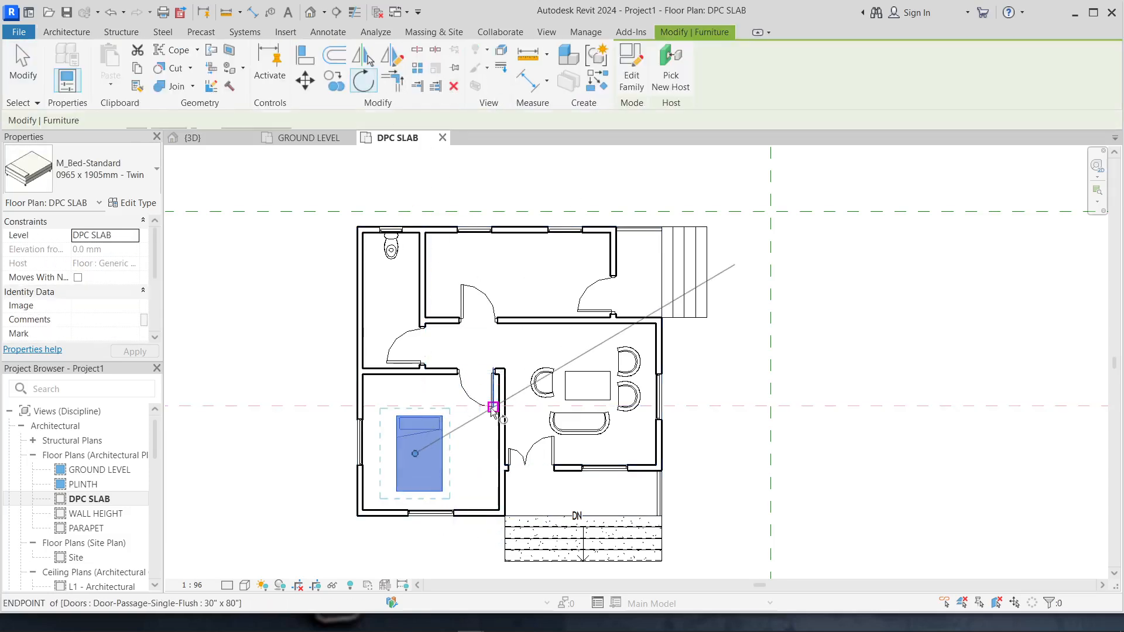
click(468, 454)
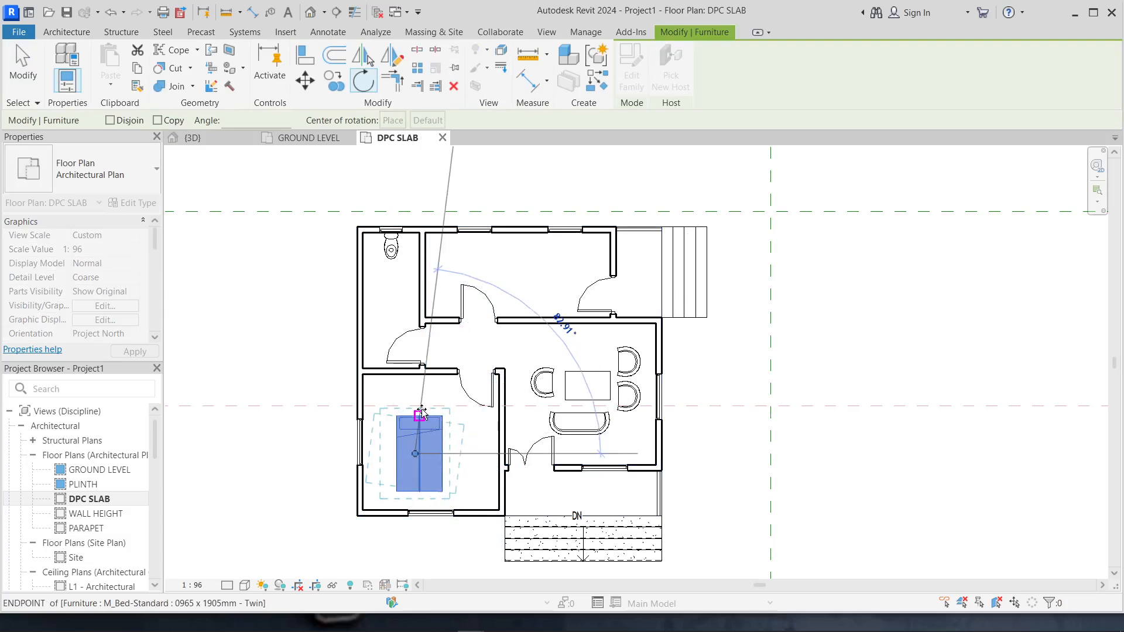
text(90)
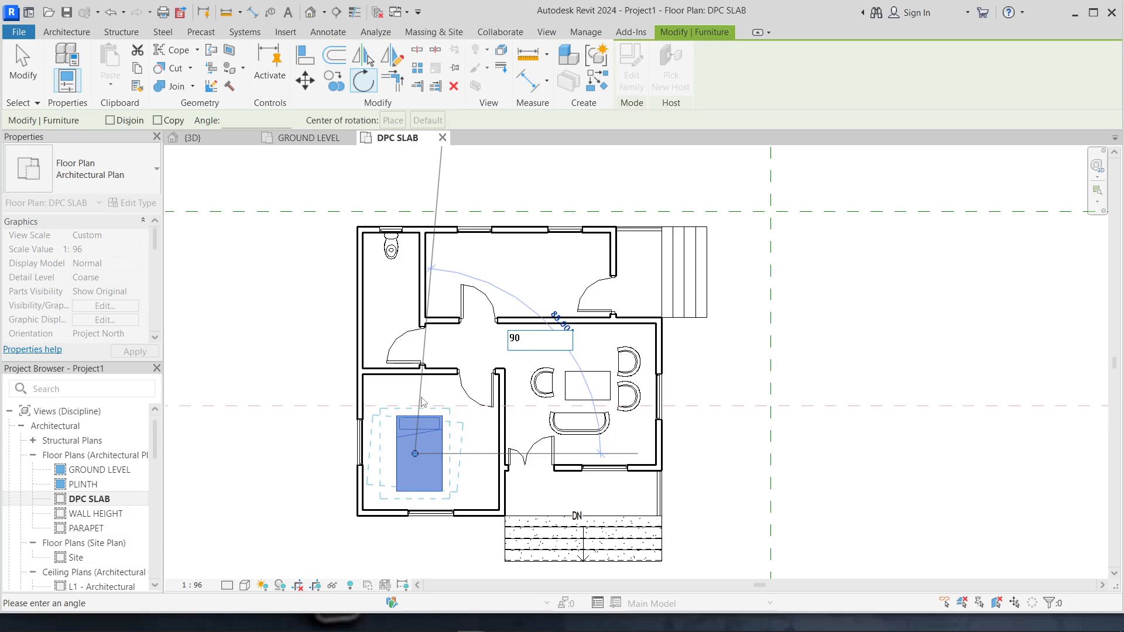
key(Return)
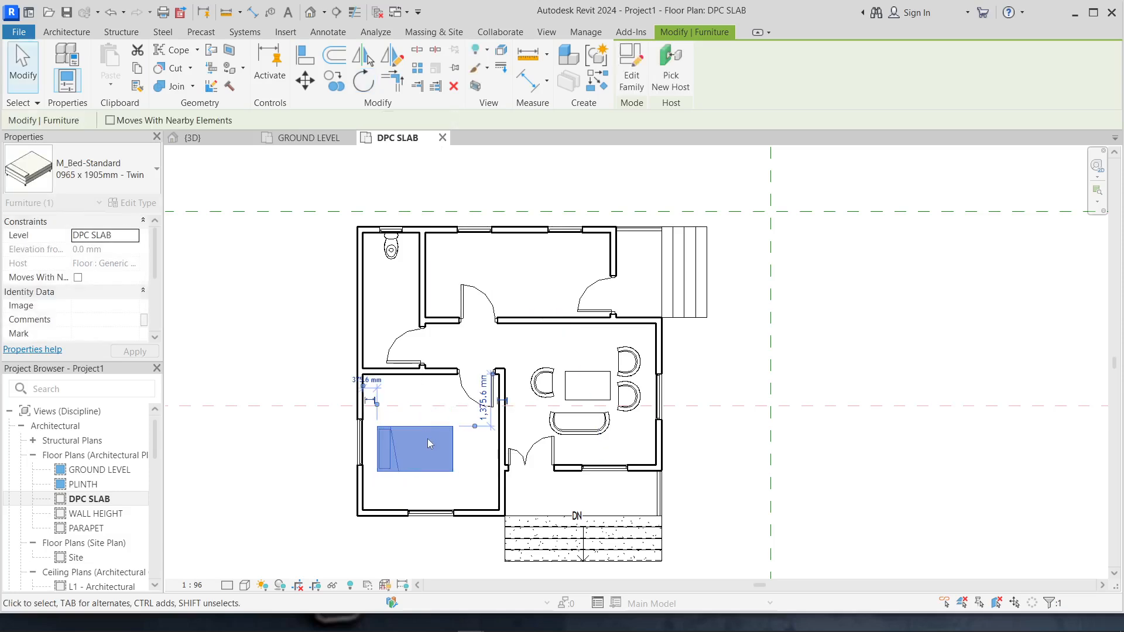
Nudge the bed until its head is about 76 mm from the bedroom's left outer wall.
key(Down)
key(Down)
key(Down)
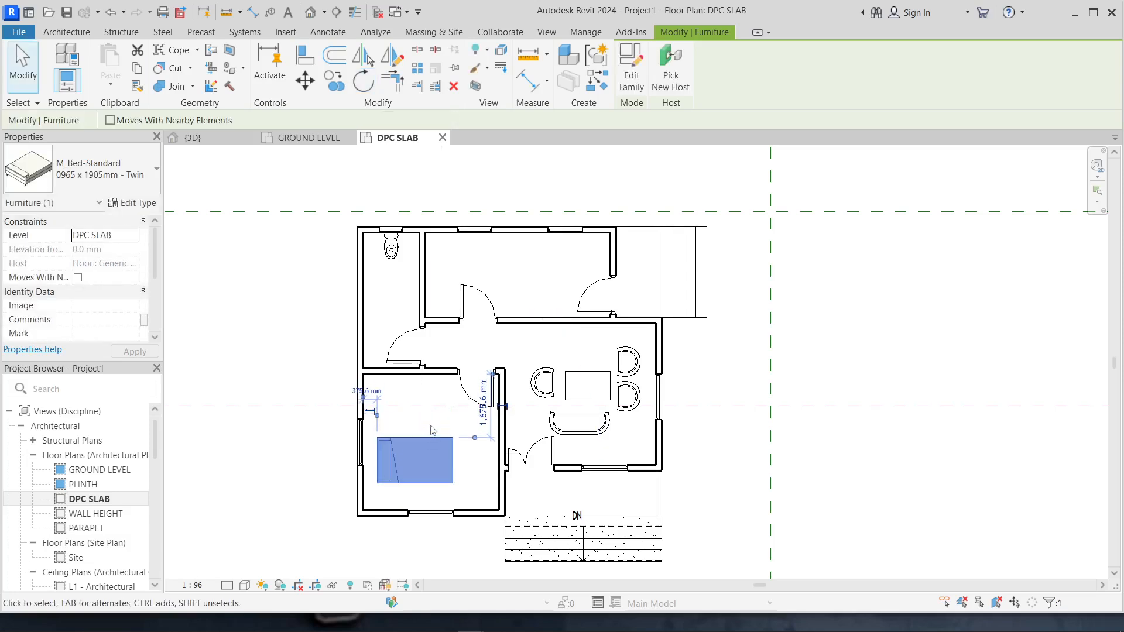
key(Left)
key(Left)
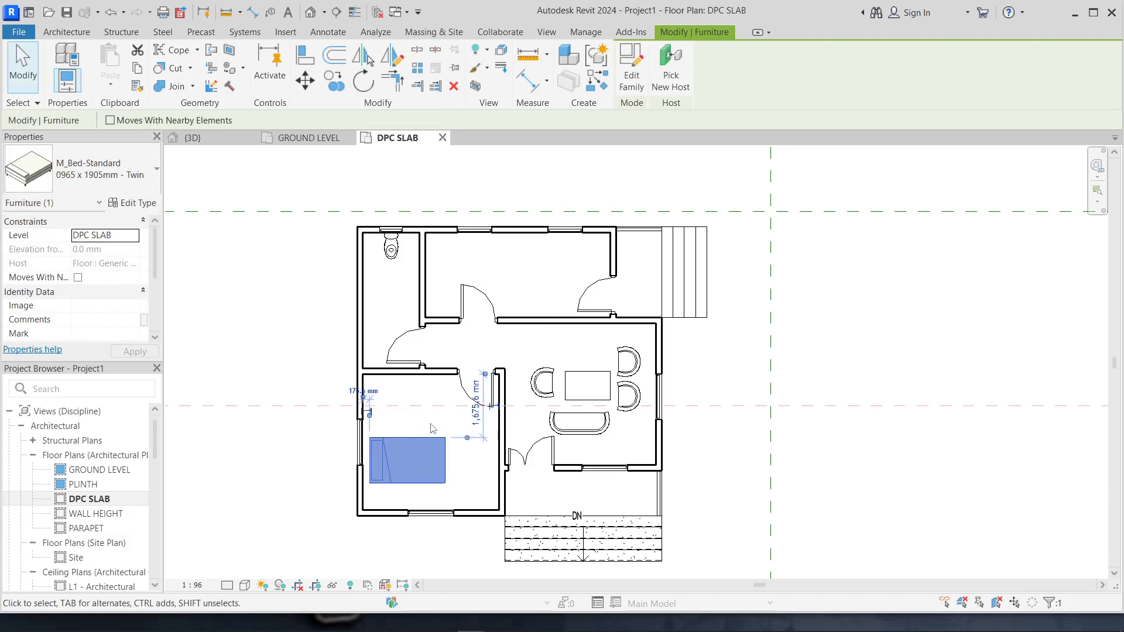
key(Up)
key(Up)
key(Up)
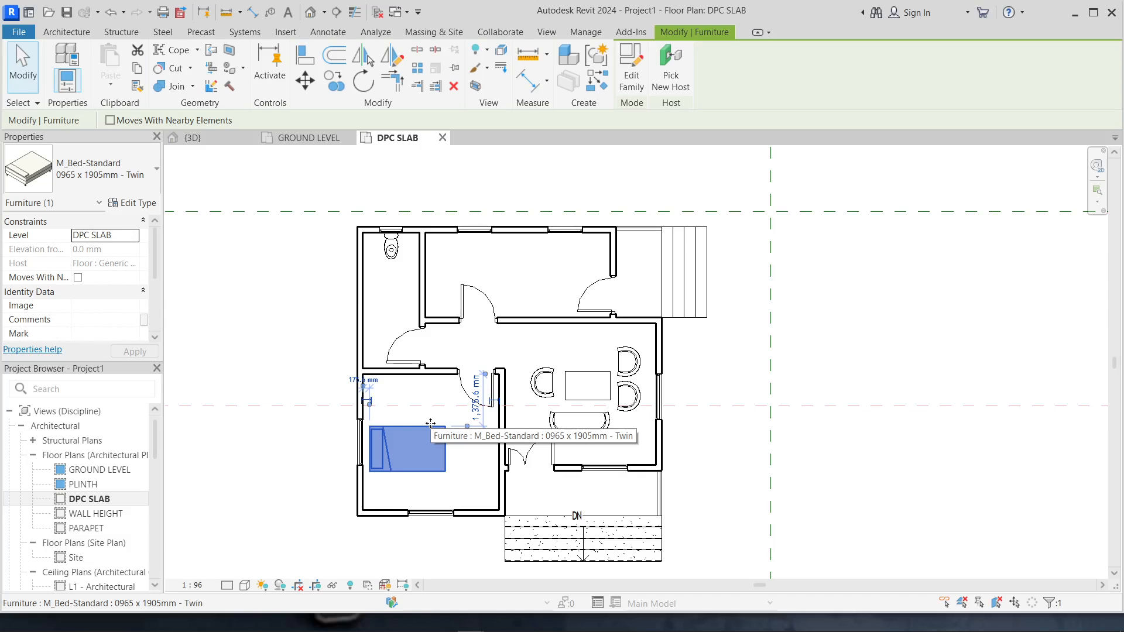
key(Left)
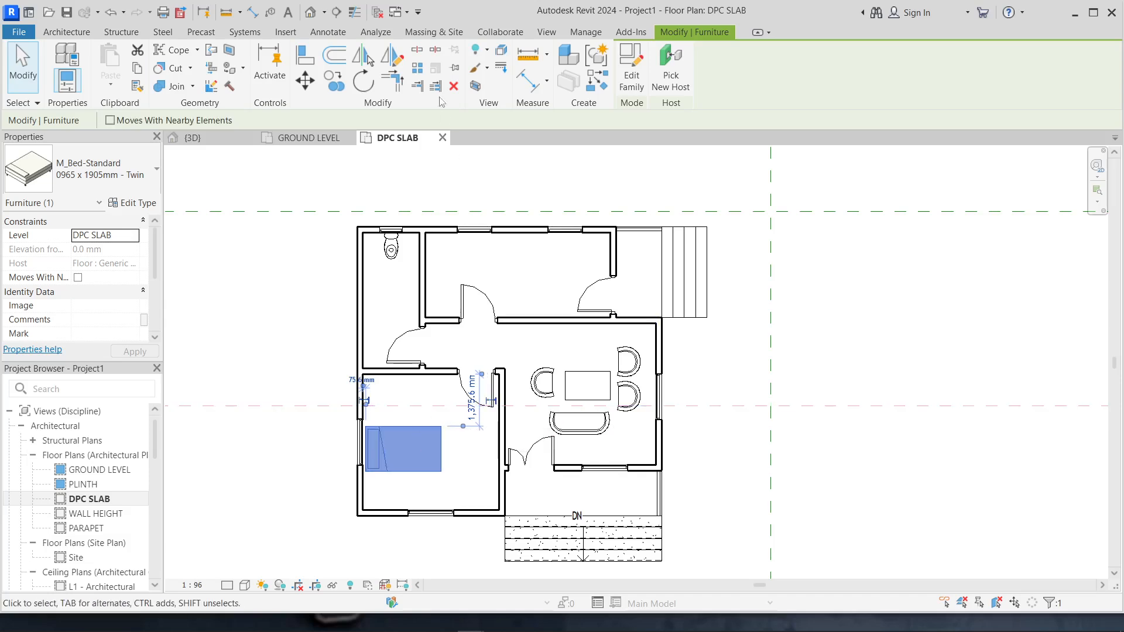
Rotate the bed another 90° so its head faces the bedroom's lower wall.
key(r)
key(o)
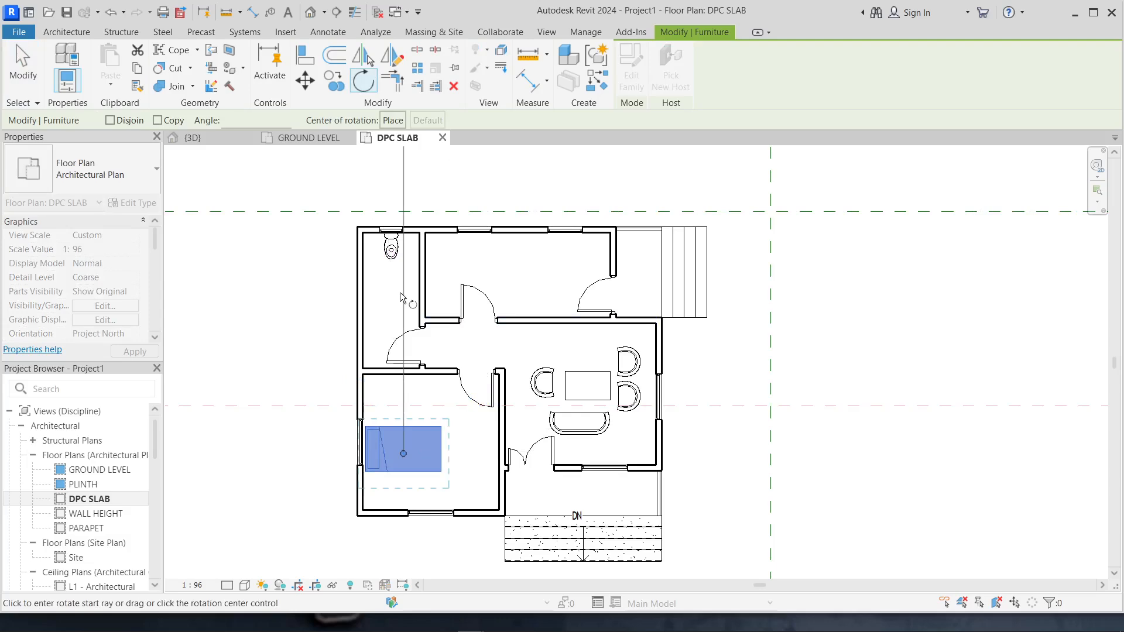
click(399, 293)
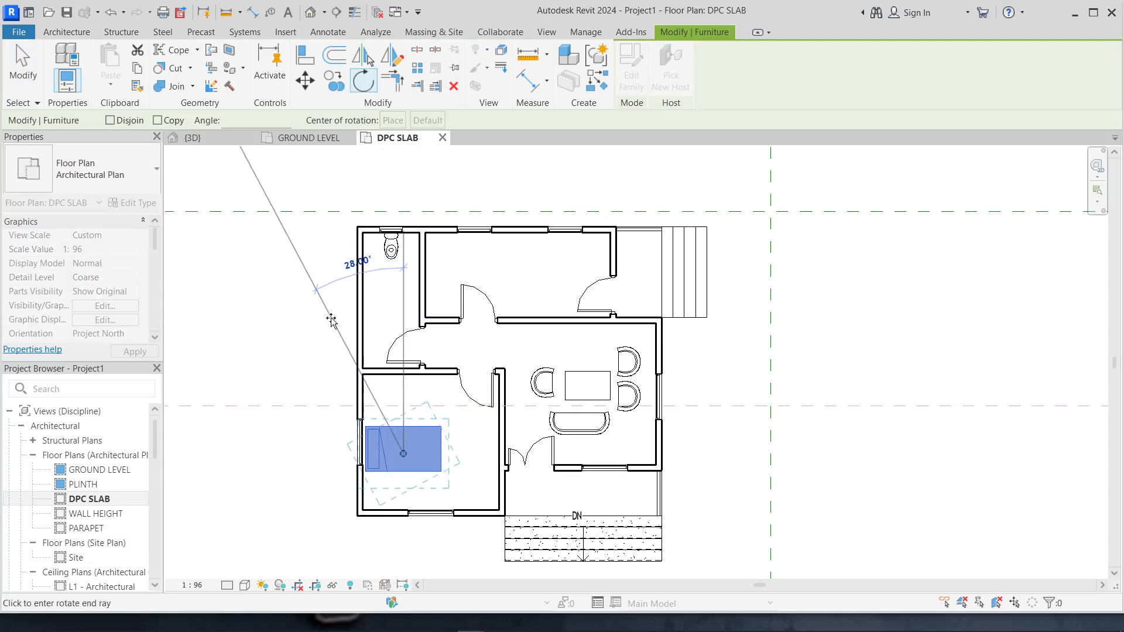
text(90)
key(Return)
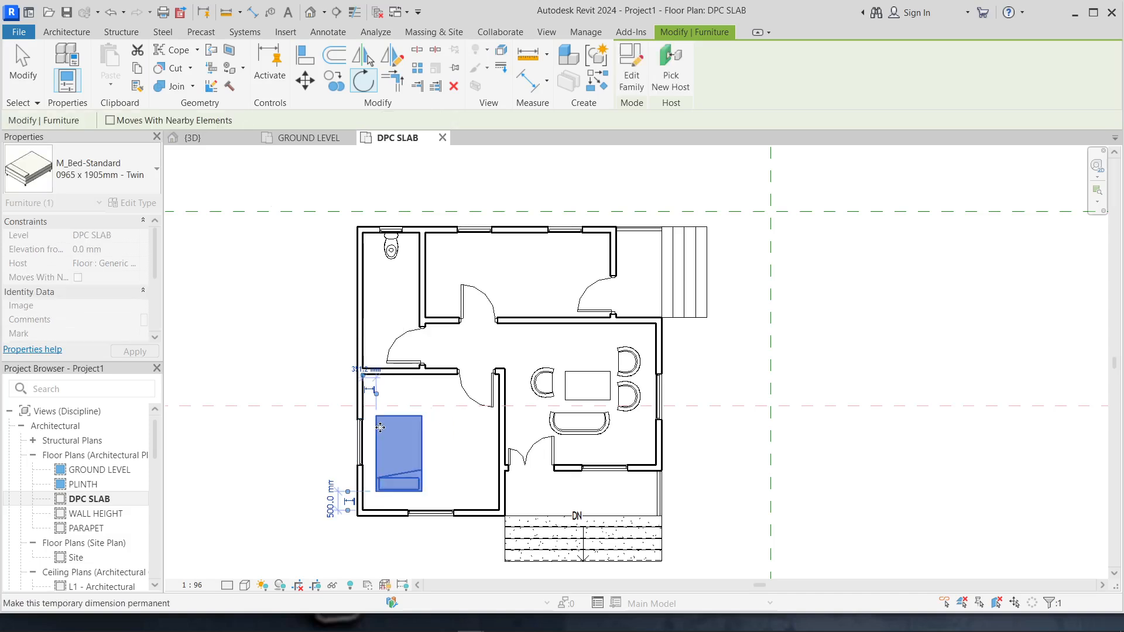
Nudge the bed into the bedroom's lower-left corner, with its head against the lower wall.
key(Down)
key(Down)
key(Down)
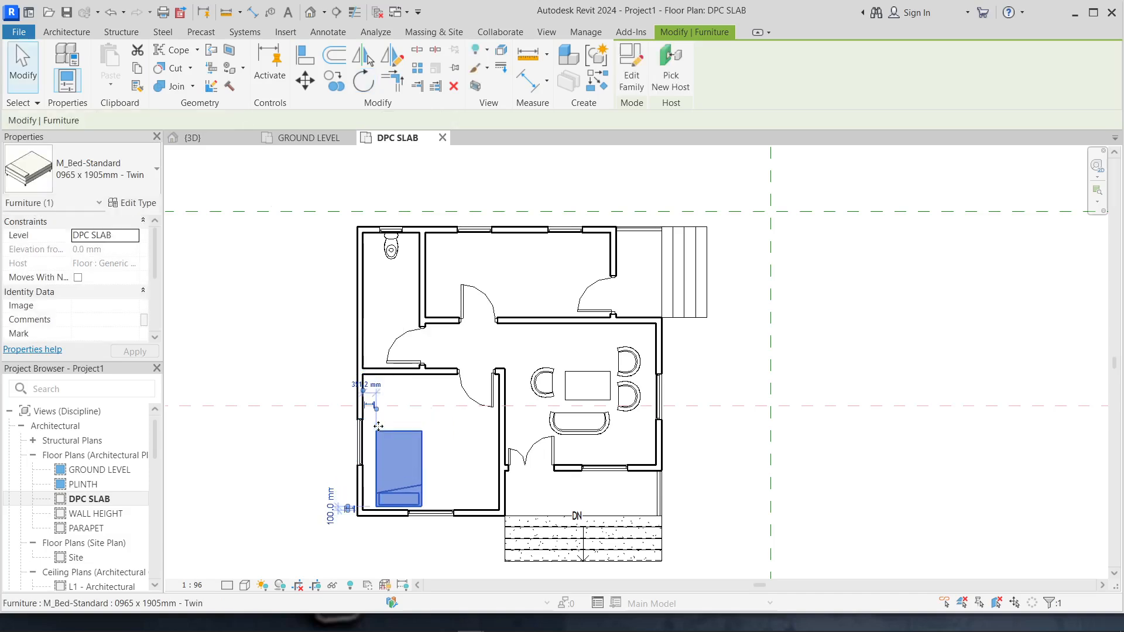
key(Left)
key(Left)
key(Left)
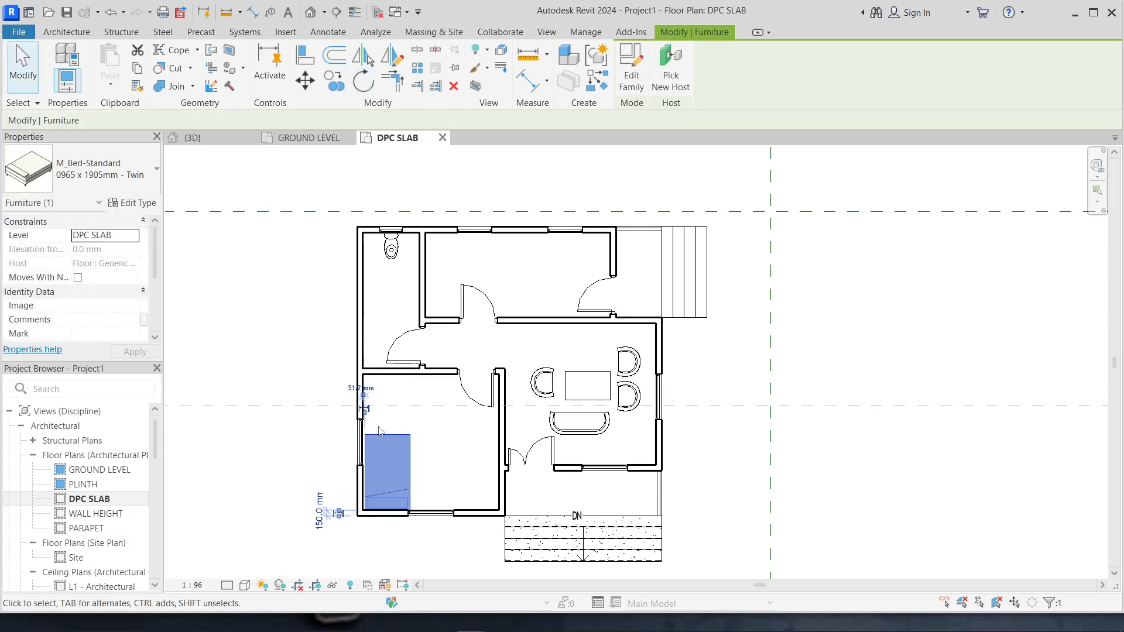
Nudge the bed right along the lower wall to the window, about 1150 mm from the left outer wall.
key(Right)
key(Right)
key(Right)
key(Right)
key(Right)
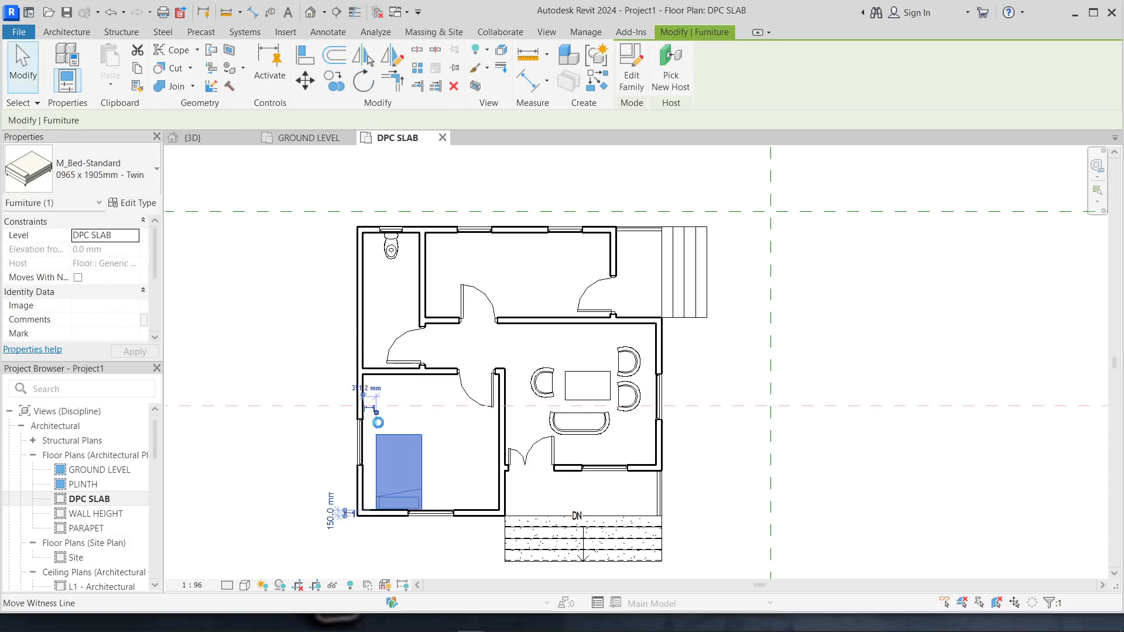
key(Right)
key(Right)
key(Right)
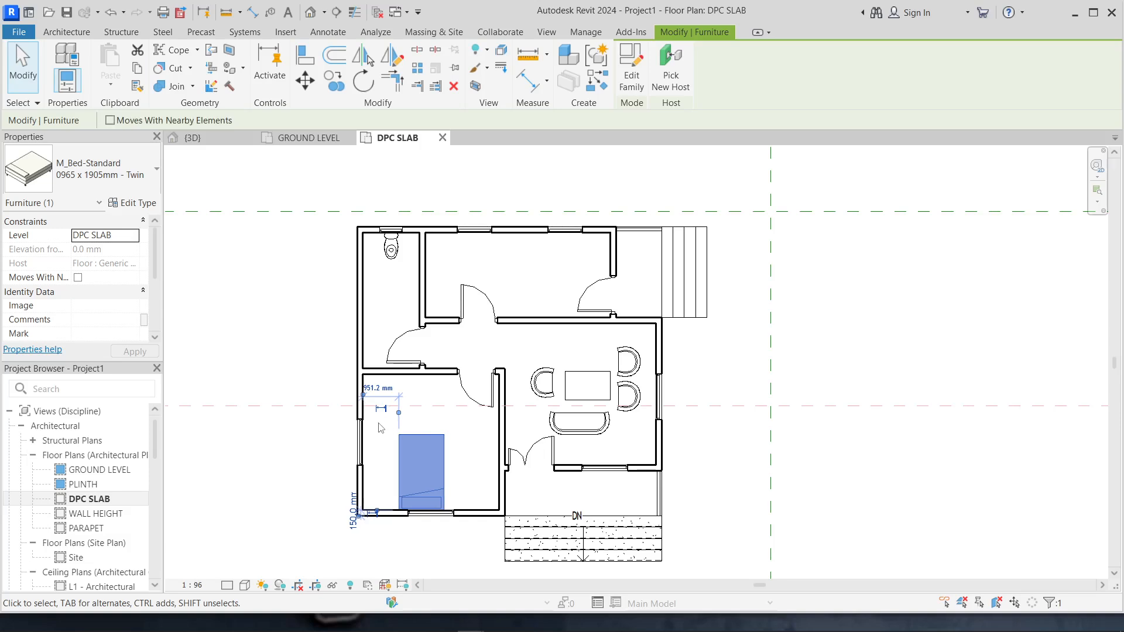
key(Right)
key(Right)
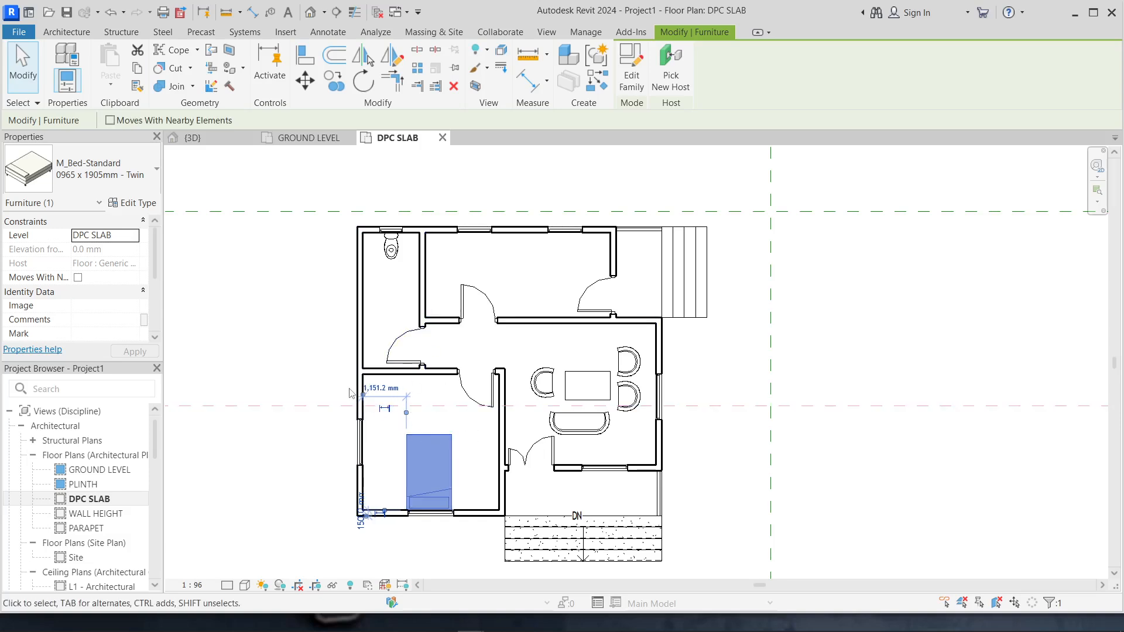
scroll(456, 428, up, 2)
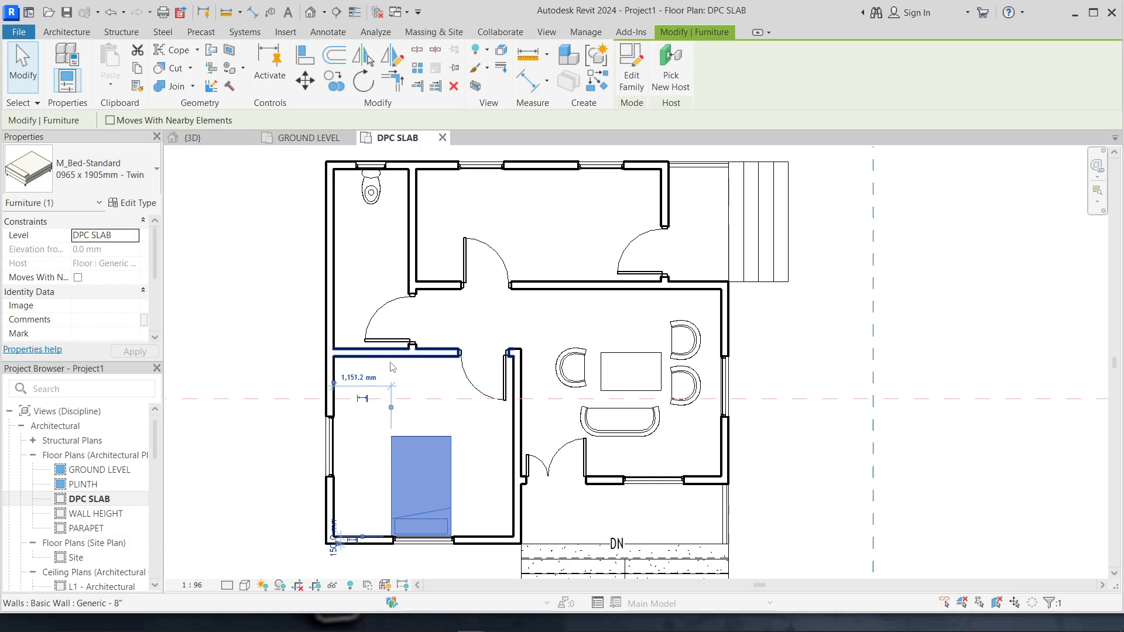
scroll(382, 498, down, 1)
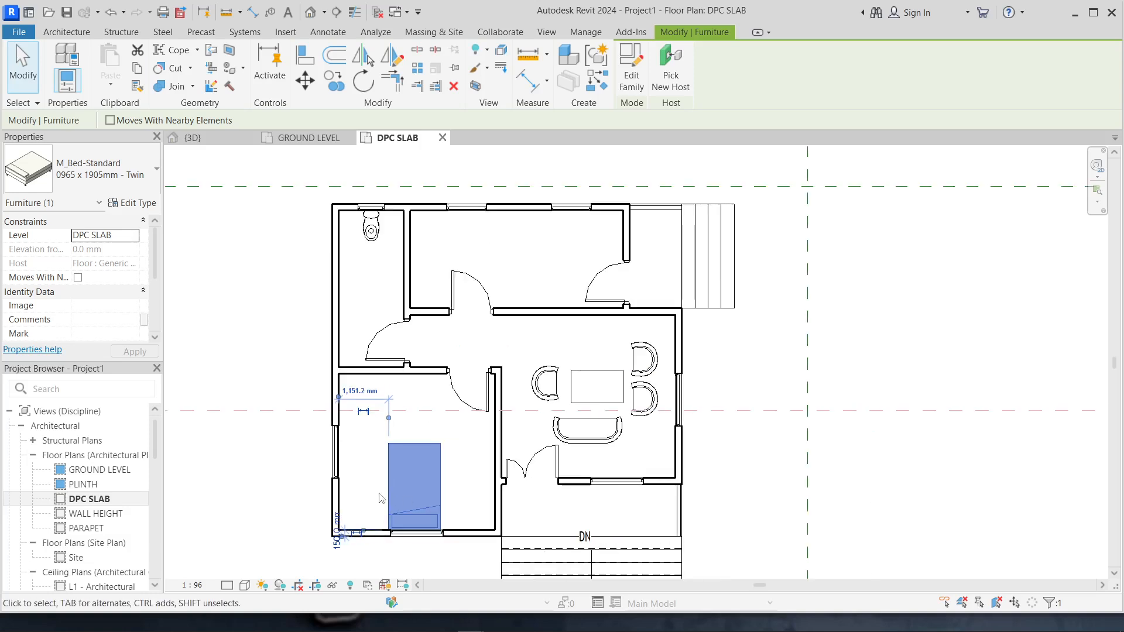
scroll(382, 499, down, 1)
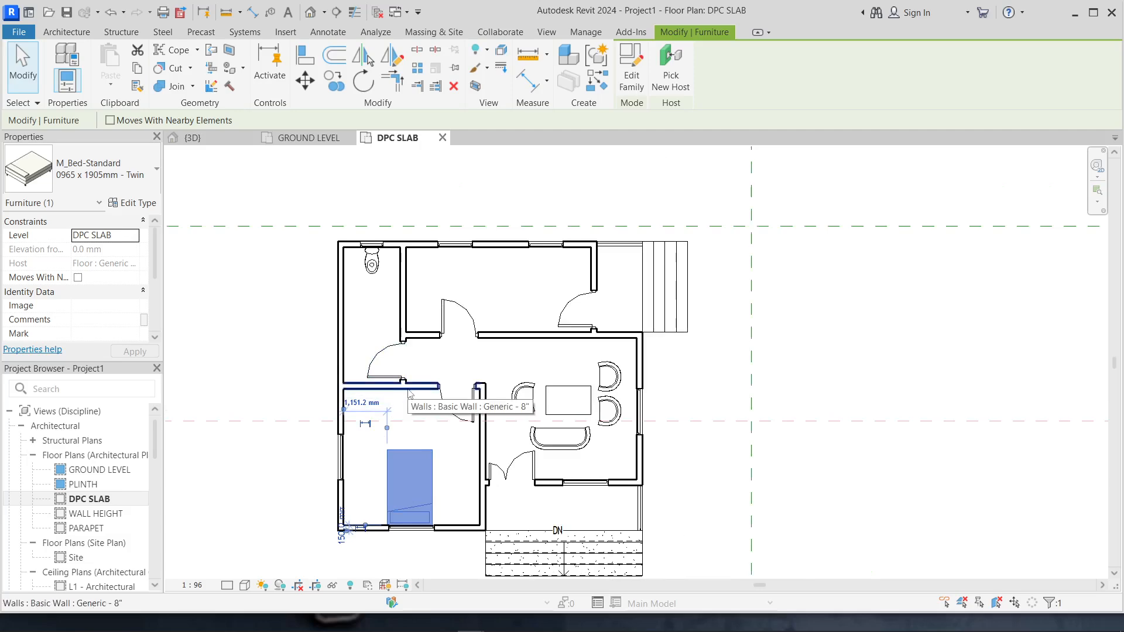
scroll(424, 395, down, 2)
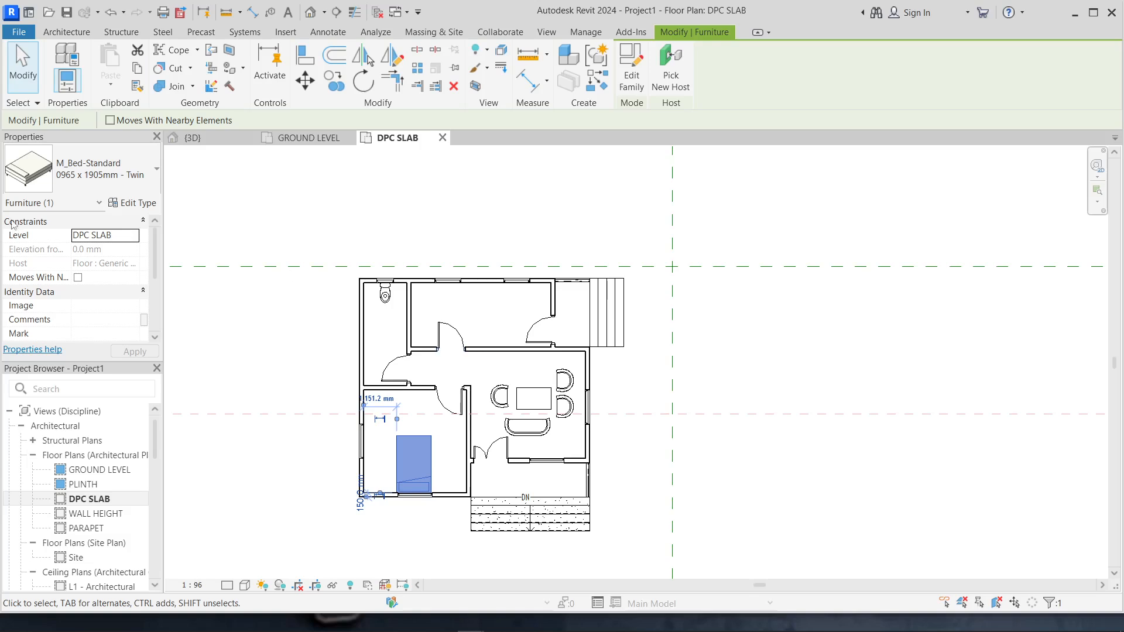
scroll(412, 336, down, 1)
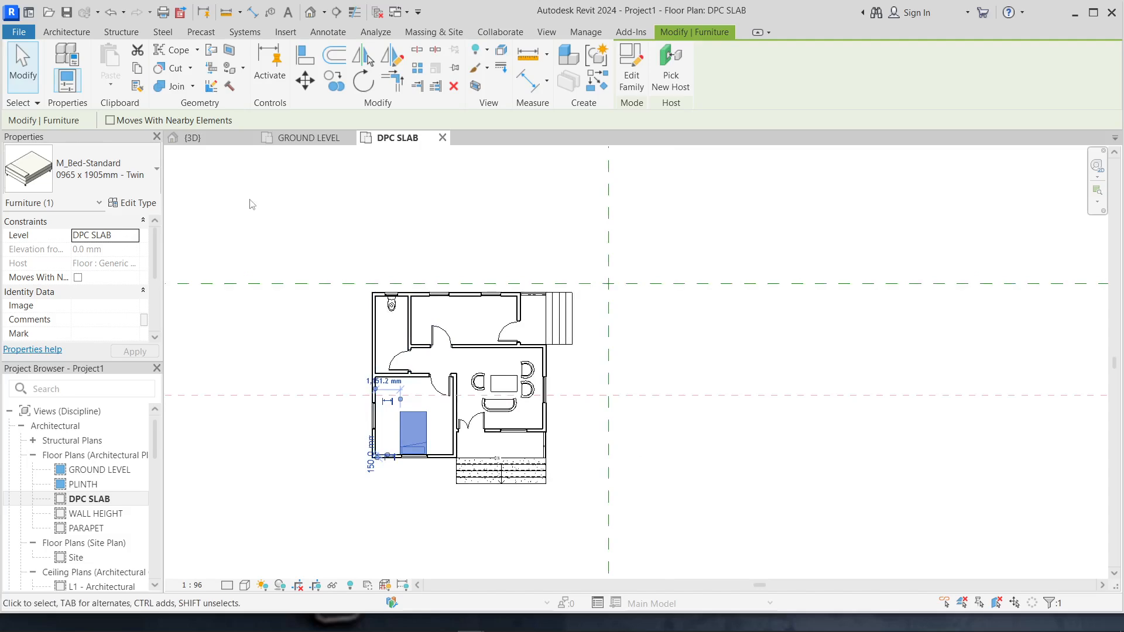
Start placing another component and open the Cars folder of Metric Library. rvt 08 for loading a family.
click(85, 33)
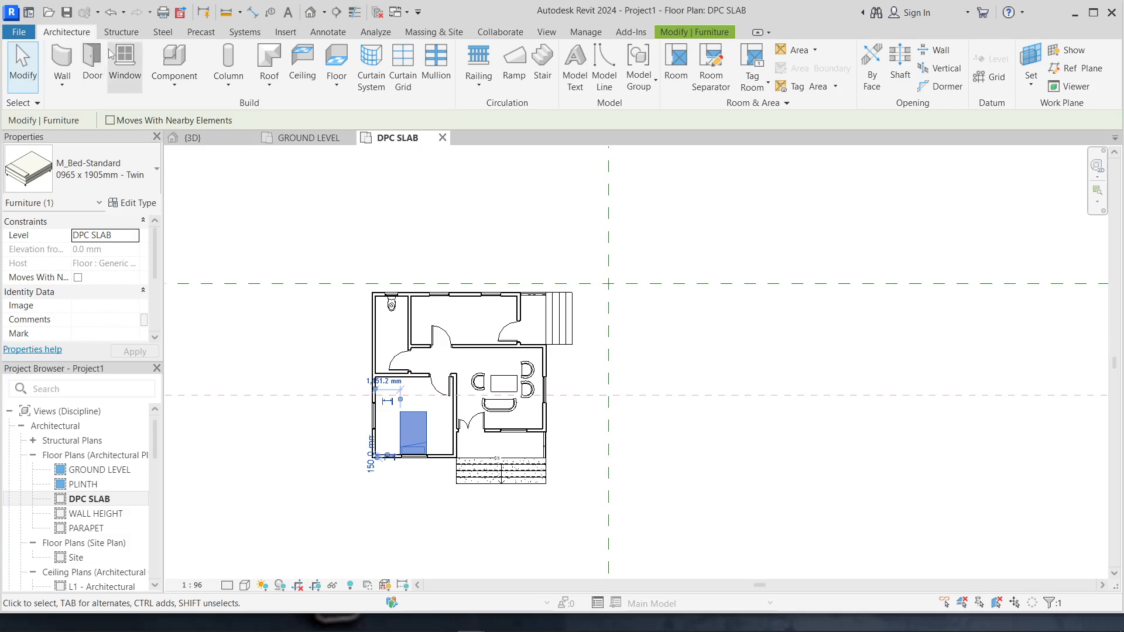
click(178, 63)
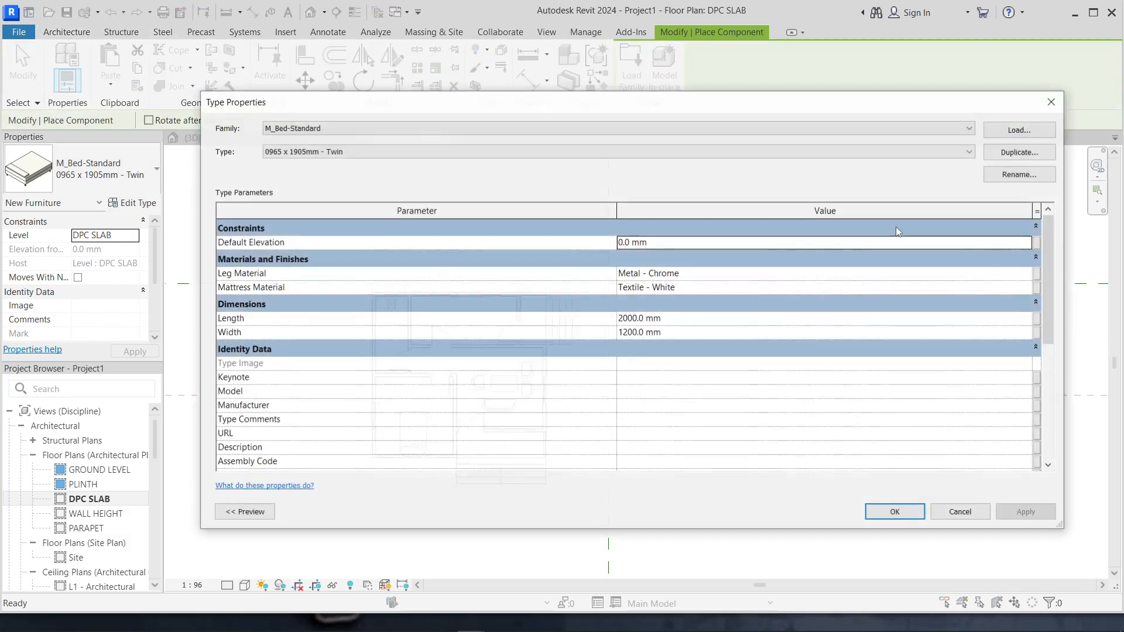
click(1017, 132)
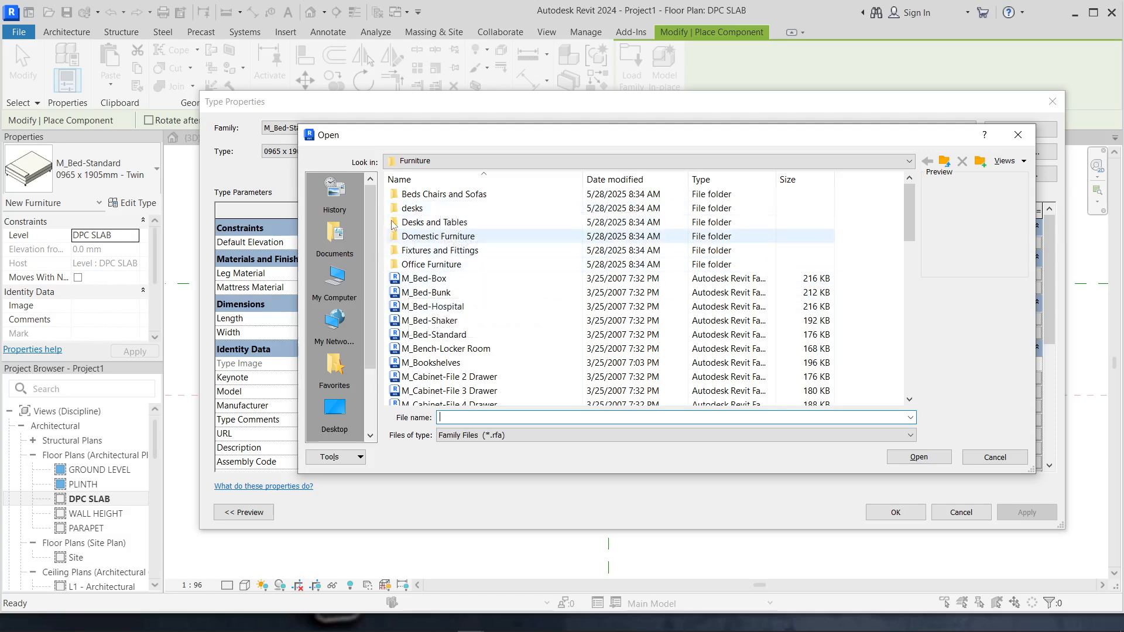
click(526, 165)
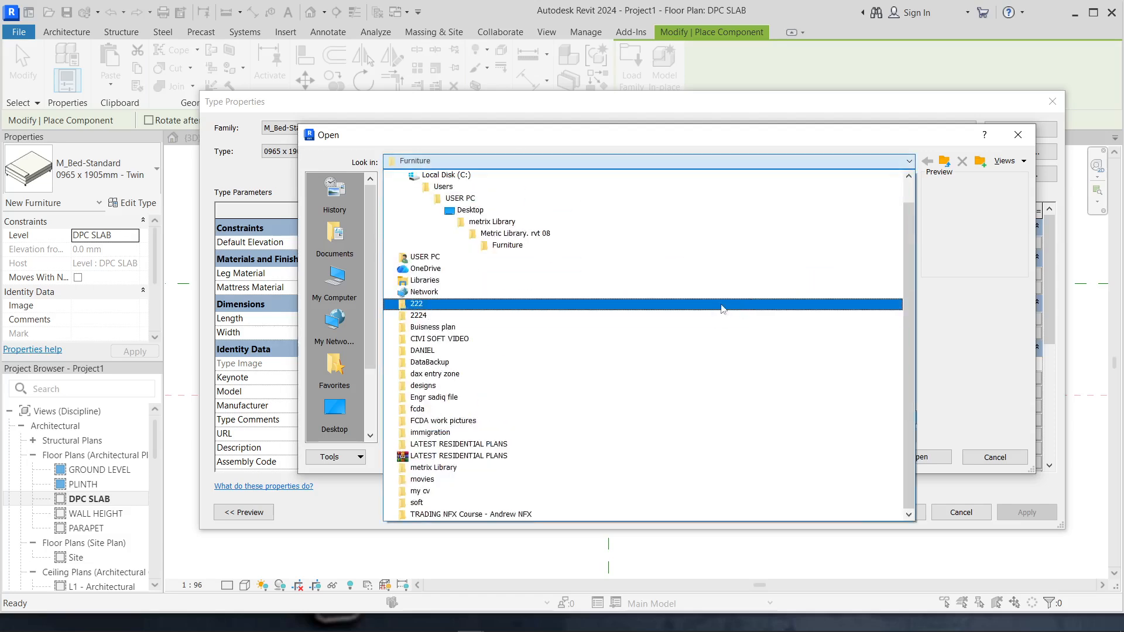
click(567, 228)
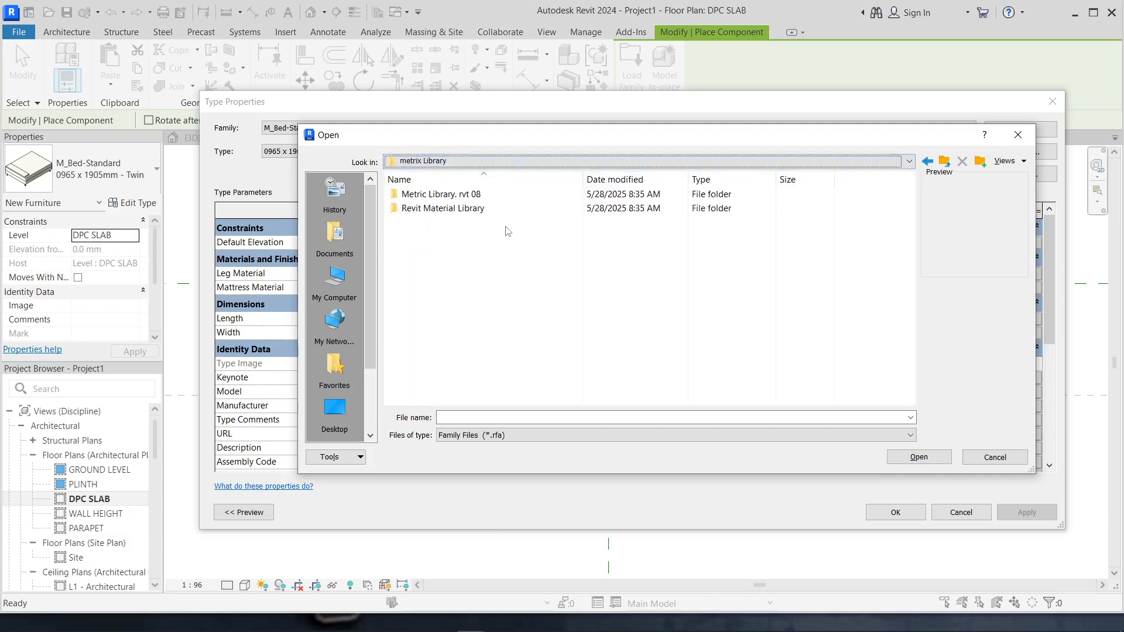
double_click(433, 195)
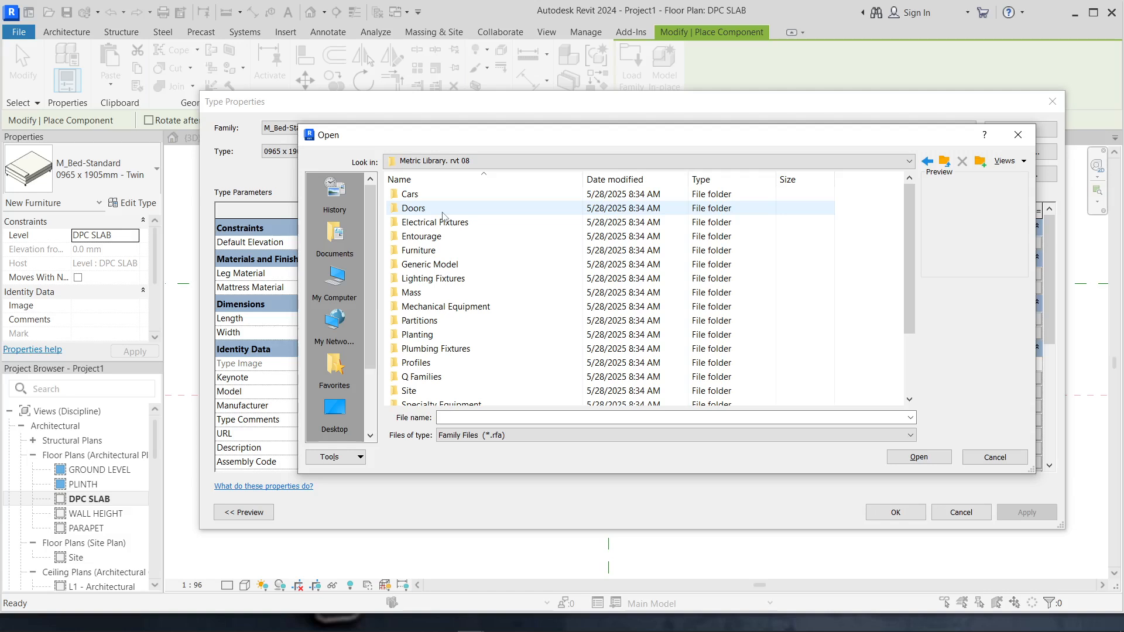
double_click(444, 195)
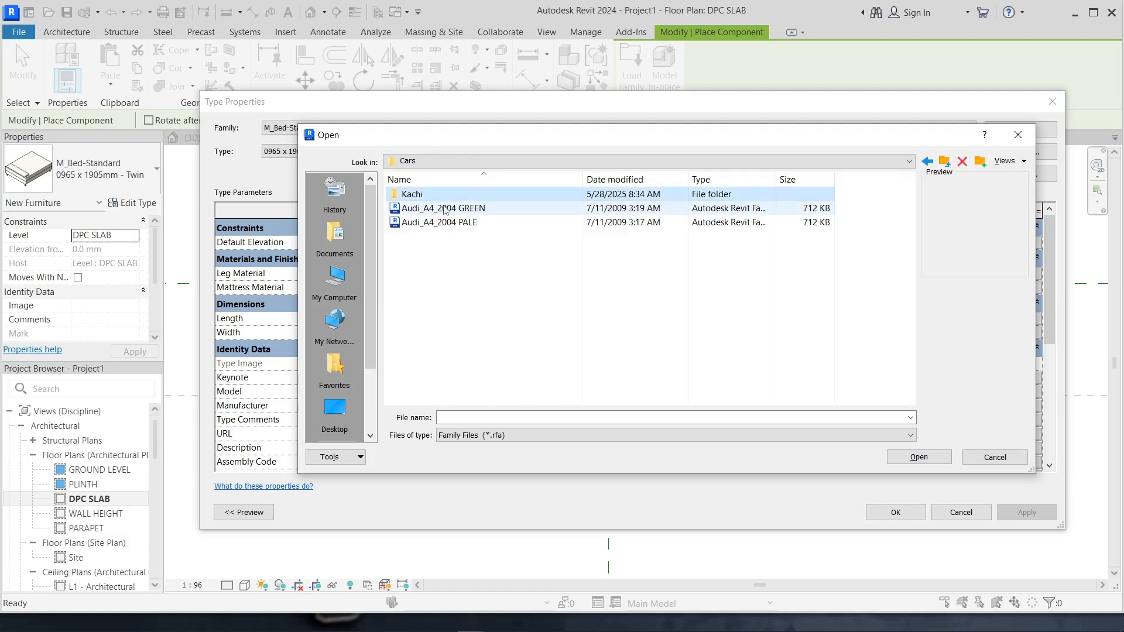
Preview the Audi families in the Cars folder and switch to the Entourage folder of Revit Material Library.
click(445, 209)
click(448, 222)
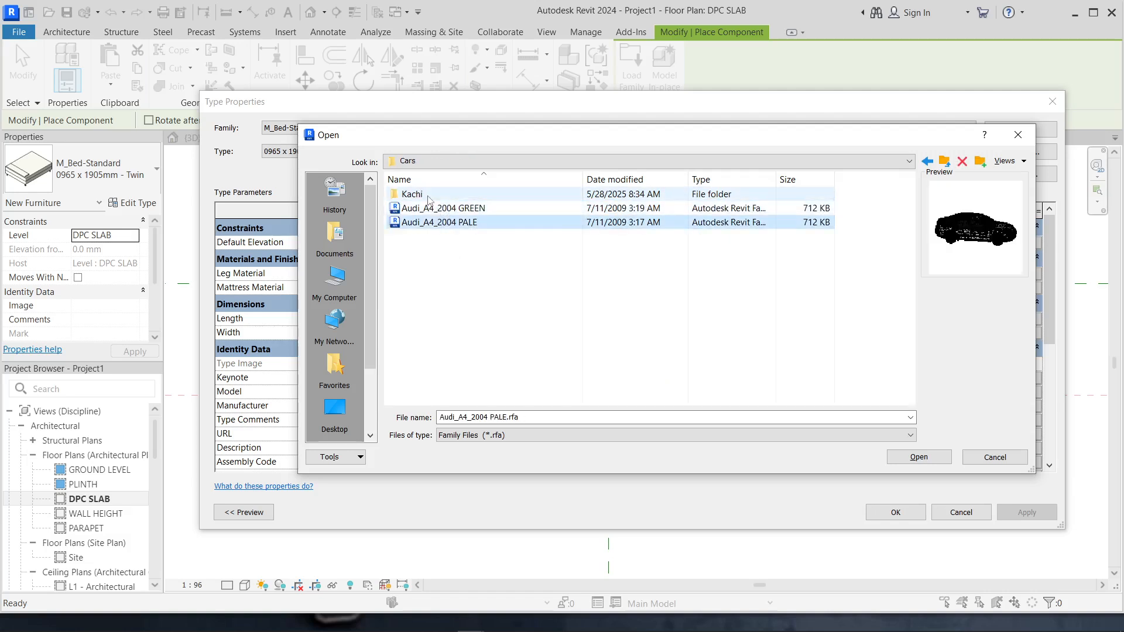
double_click(428, 196)
click(927, 162)
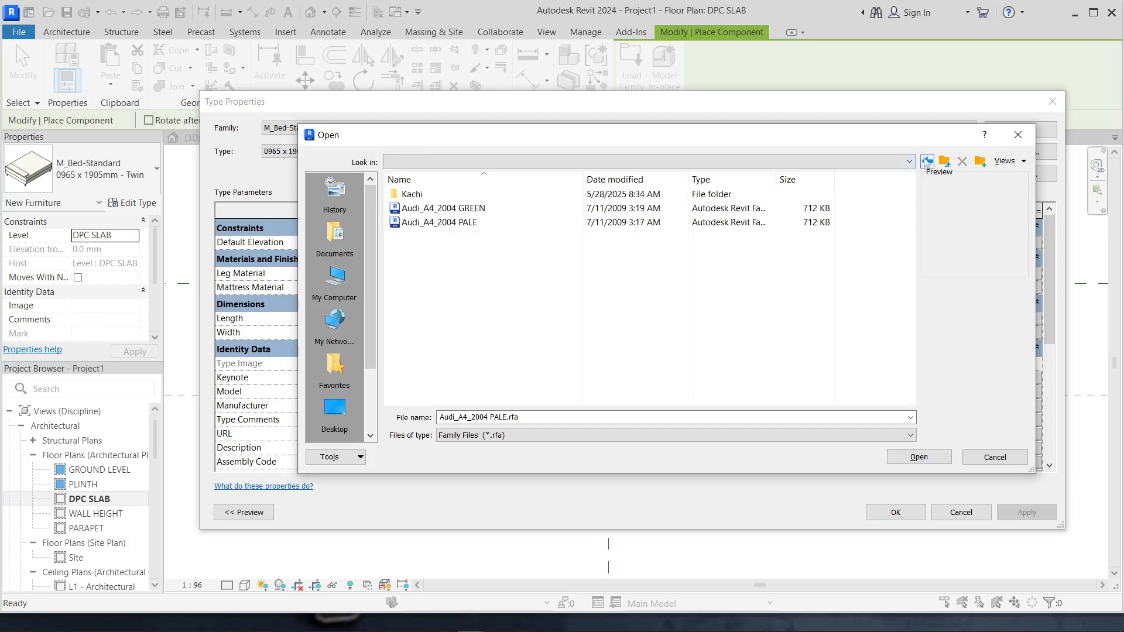
click(927, 161)
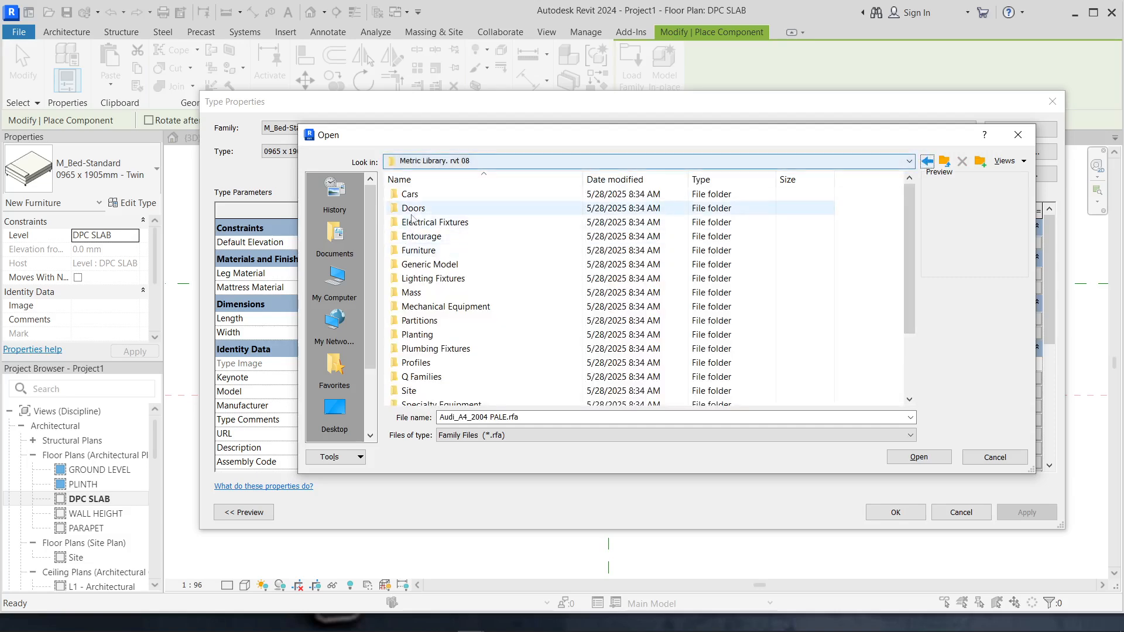
click(928, 162)
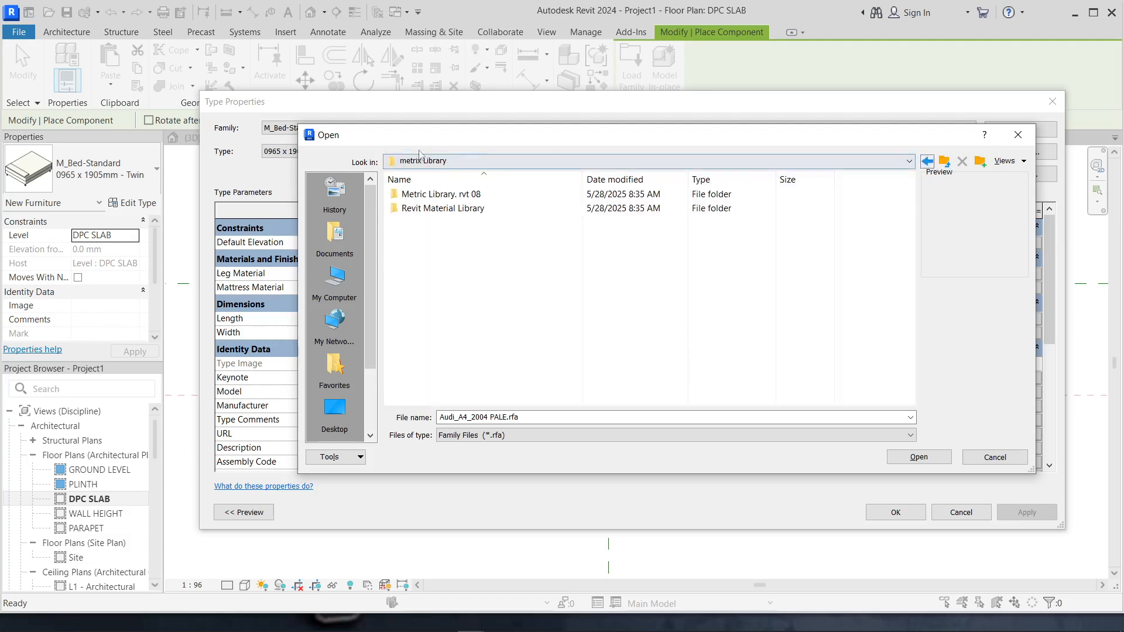
double_click(421, 209)
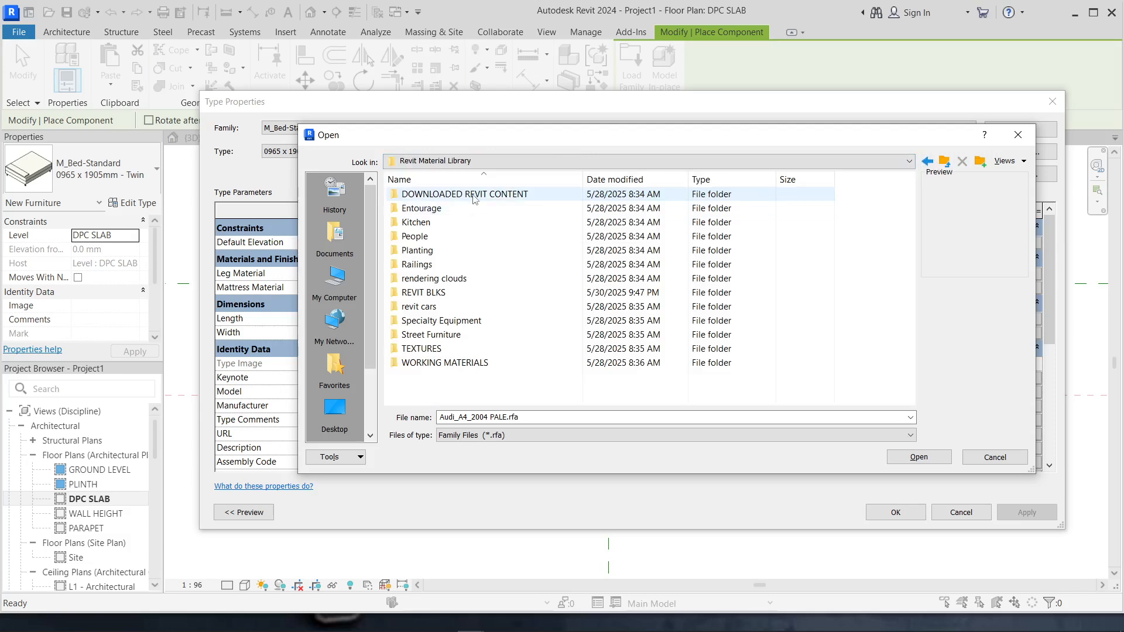
double_click(466, 209)
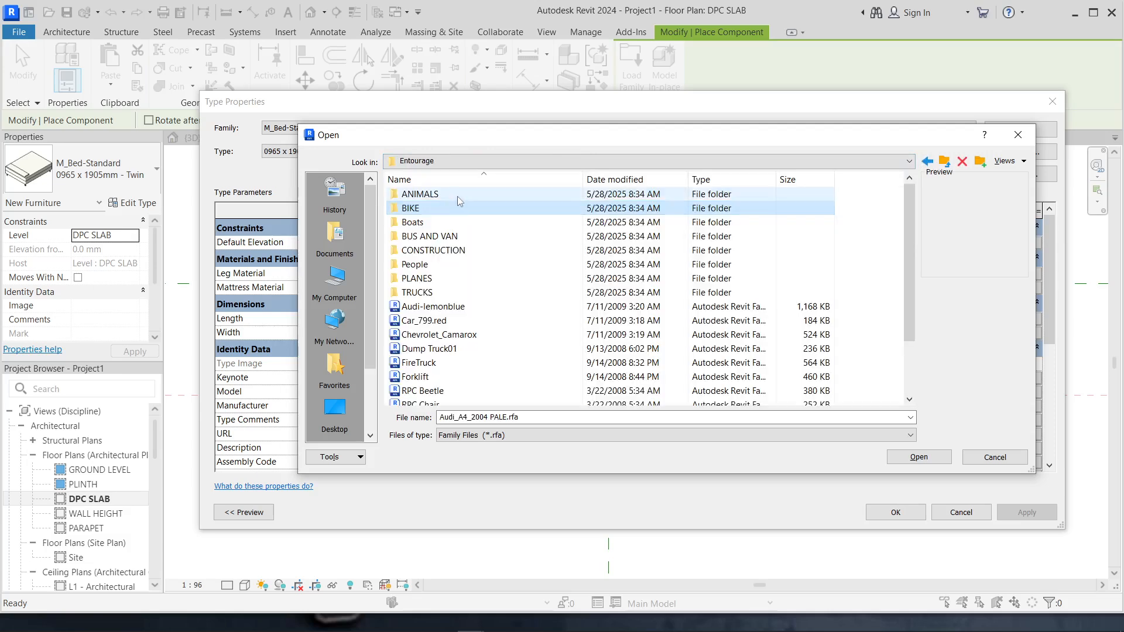
Preview the families in the Entourage folder one by one, from Car_799.red to RPC Notebook Computer.
click(443, 323)
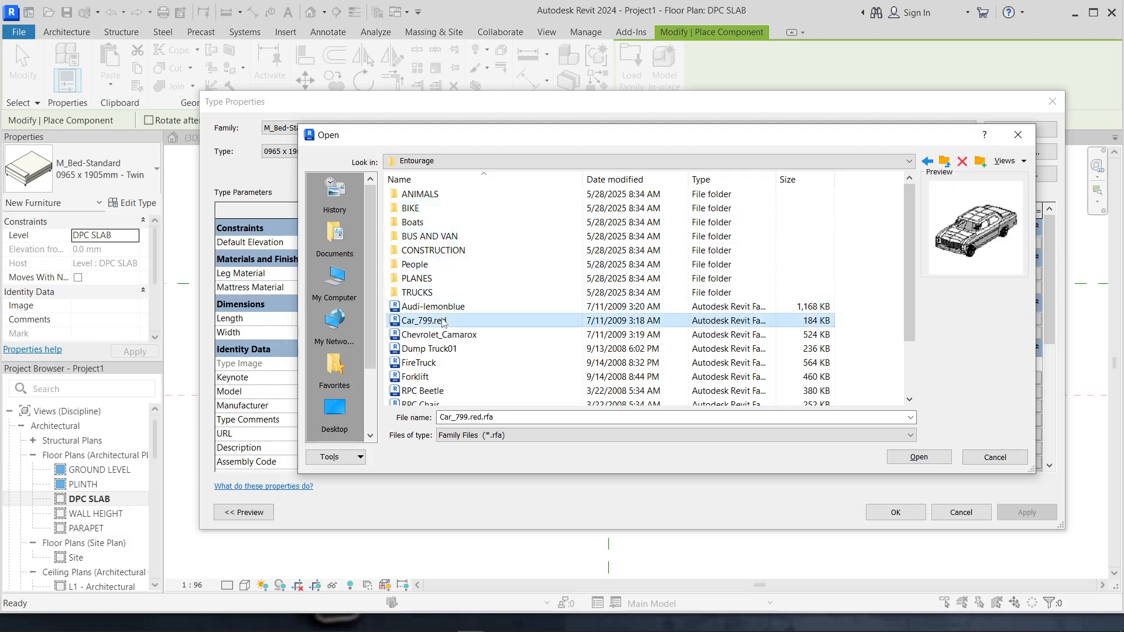
key(Down)
key(Down)
key(Down)
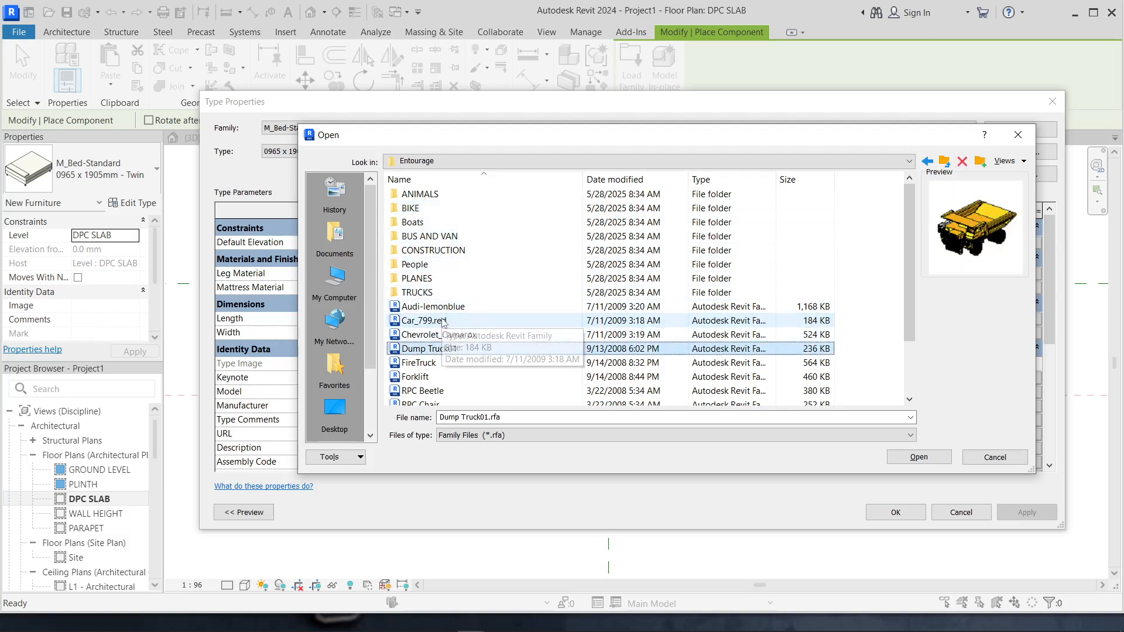
key(Down)
key(Down)
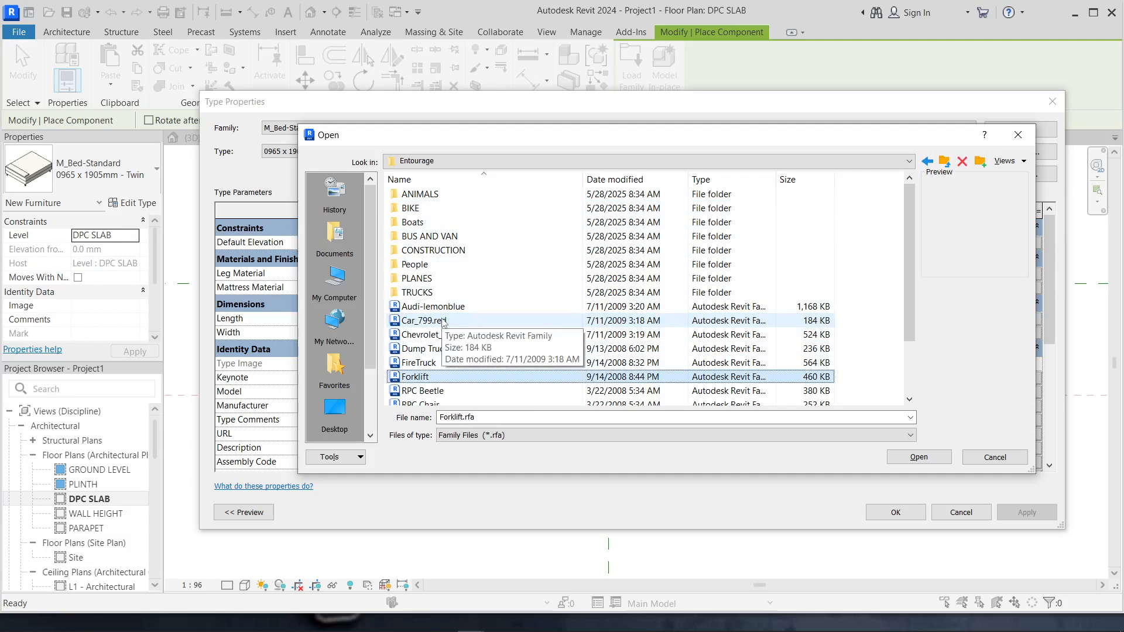
key(Down)
key(Down)
key(Down)
key(Down)
key(Down)
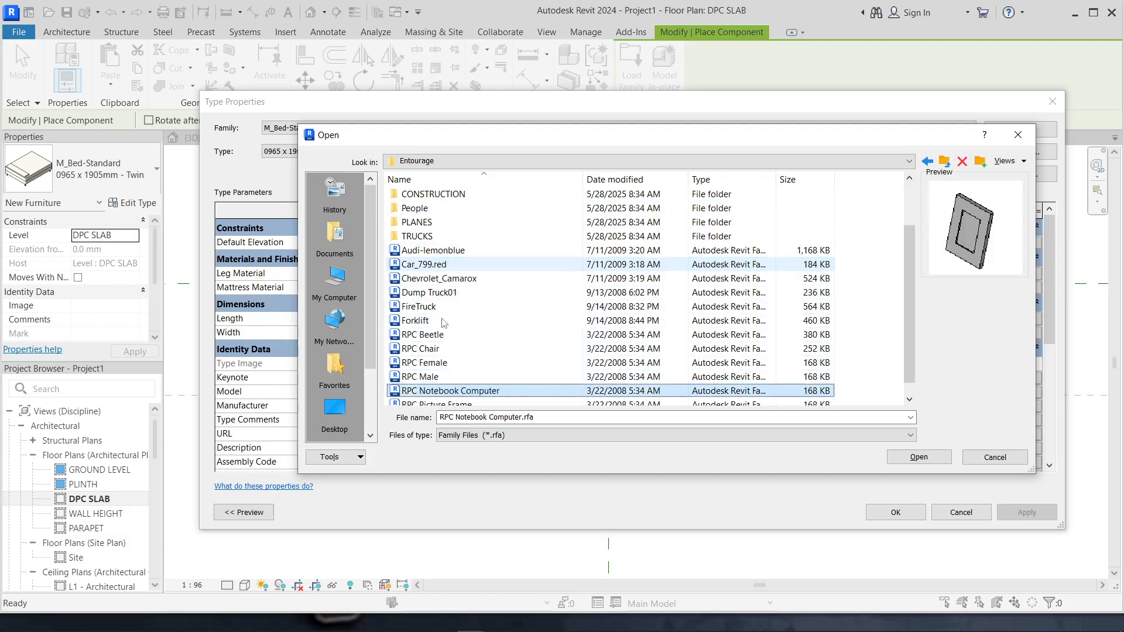
Load the Car_799.red family from the Entourage folder and accept it as the component type to place.
click(449, 252)
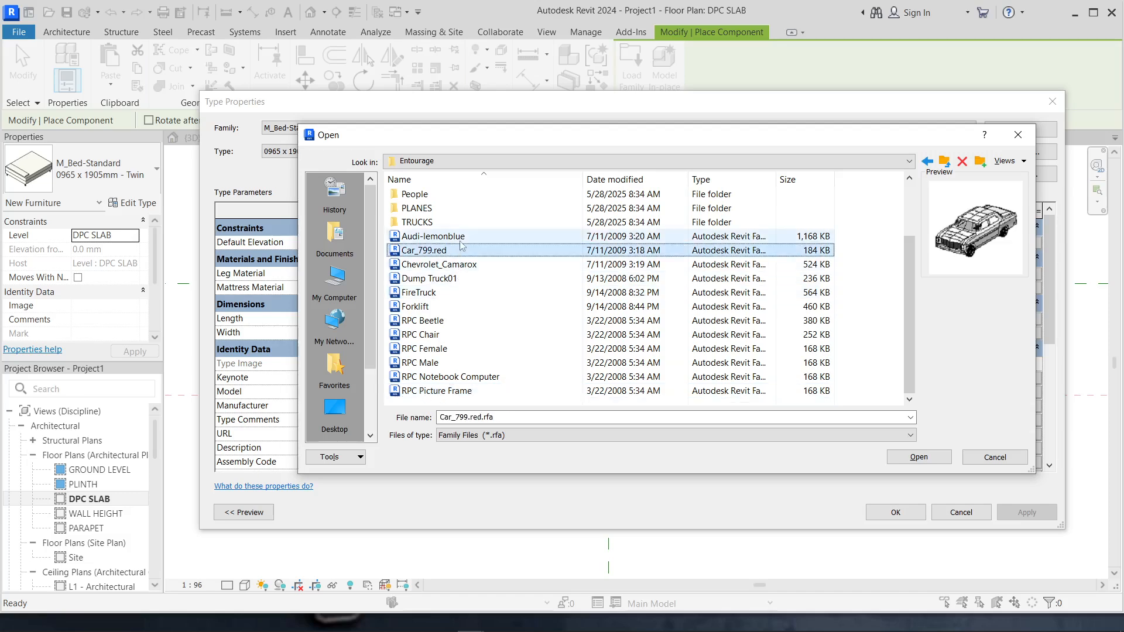
scroll(450, 257, up, 2)
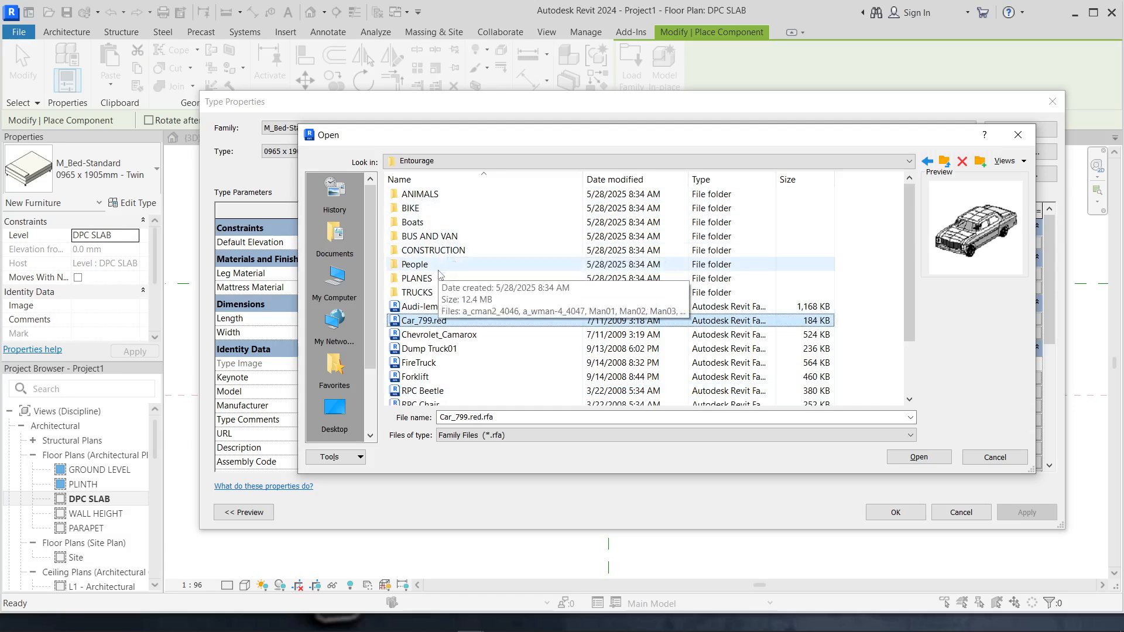
click(454, 320)
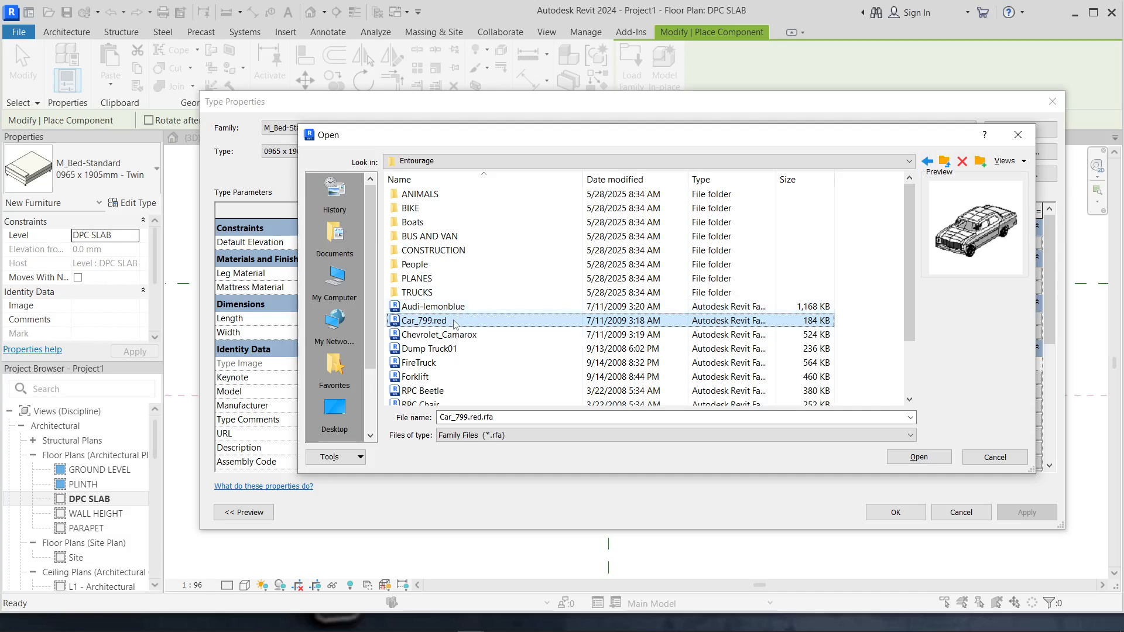
double_click(454, 321)
click(476, 325)
key(Up)
key(Return)
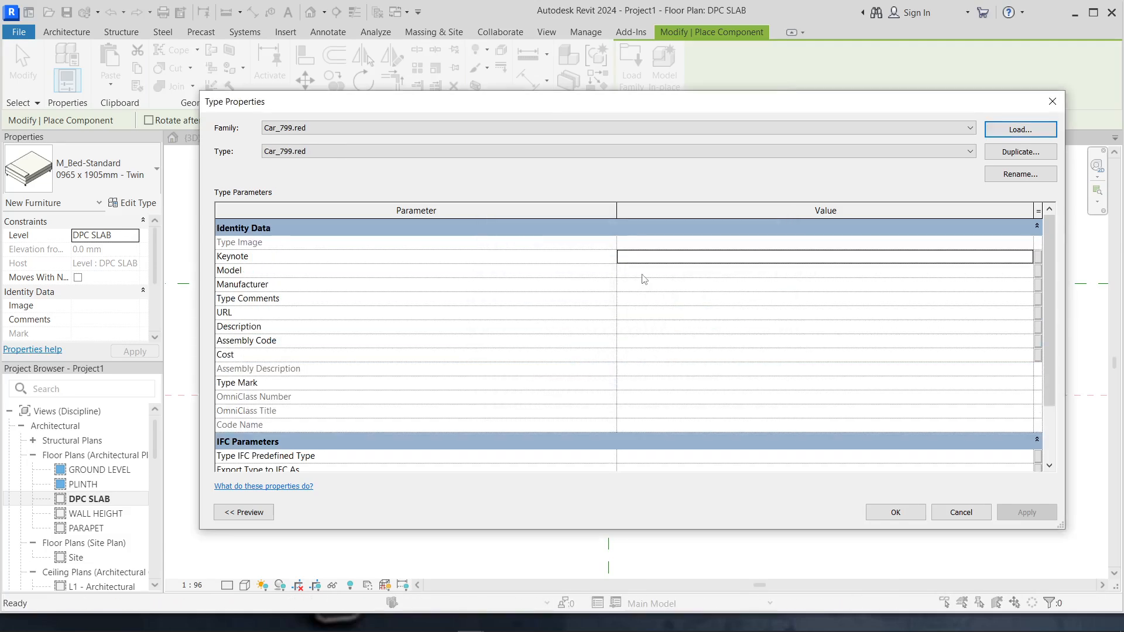
click(894, 512)
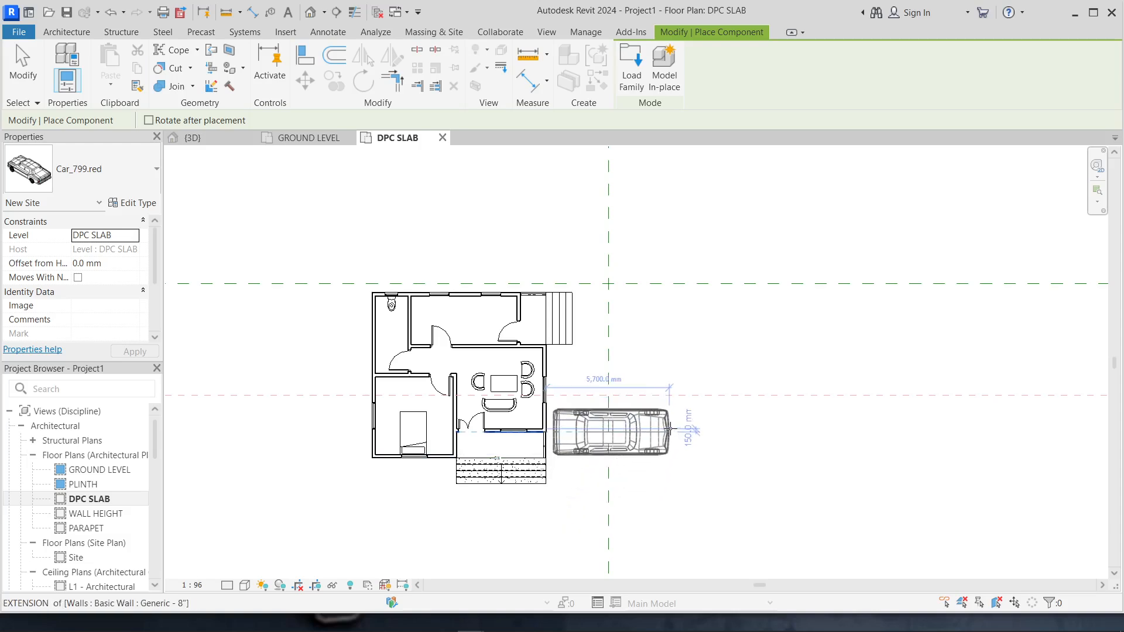
Place the car right of the front porch, its front about 5700 mm from the house's right wall, and switch to the 3D view.
click(582, 464)
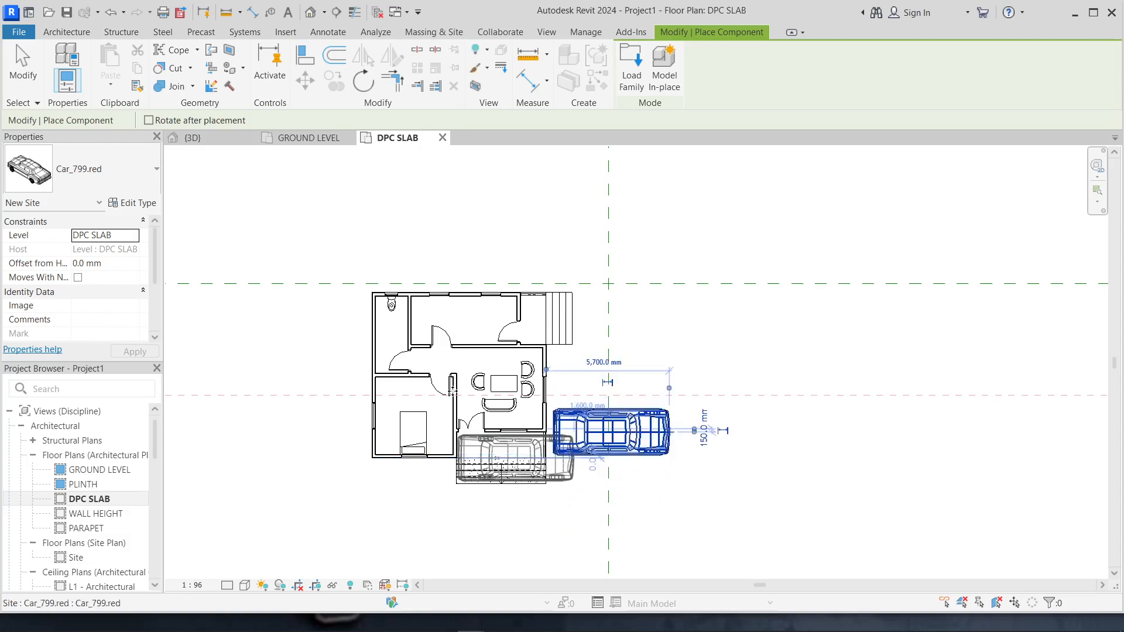
click(225, 139)
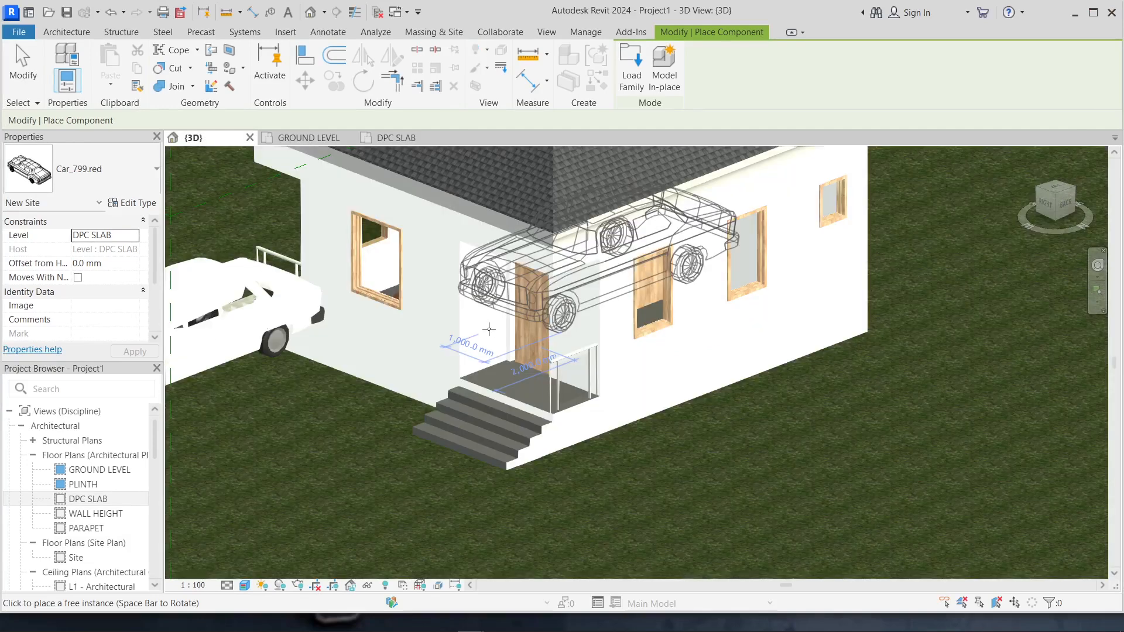
scroll(488, 331, down, 5)
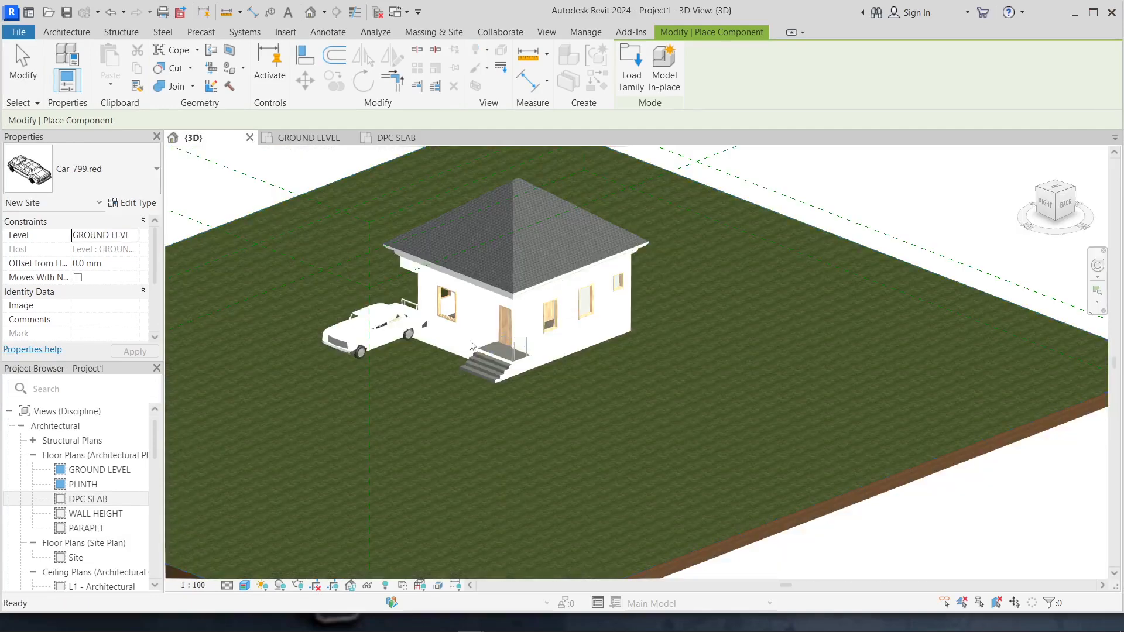
key(Escape)
Set the placed car's level to GROUND LEVEL so it sits on the ground.
scroll(417, 388, up, 2)
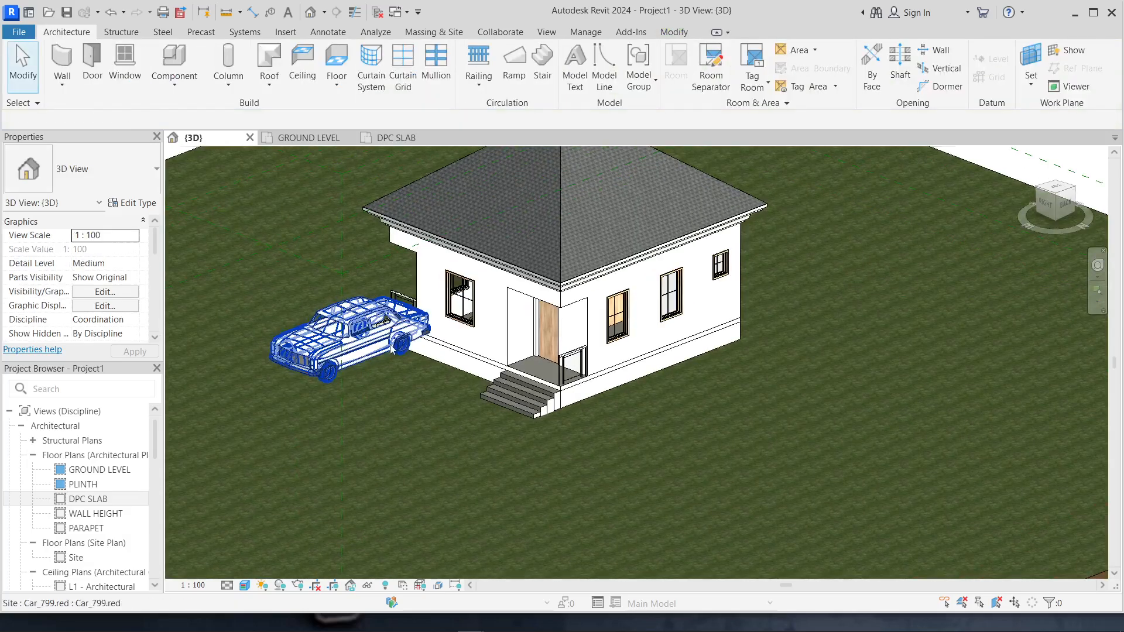
scroll(412, 331, up, 2)
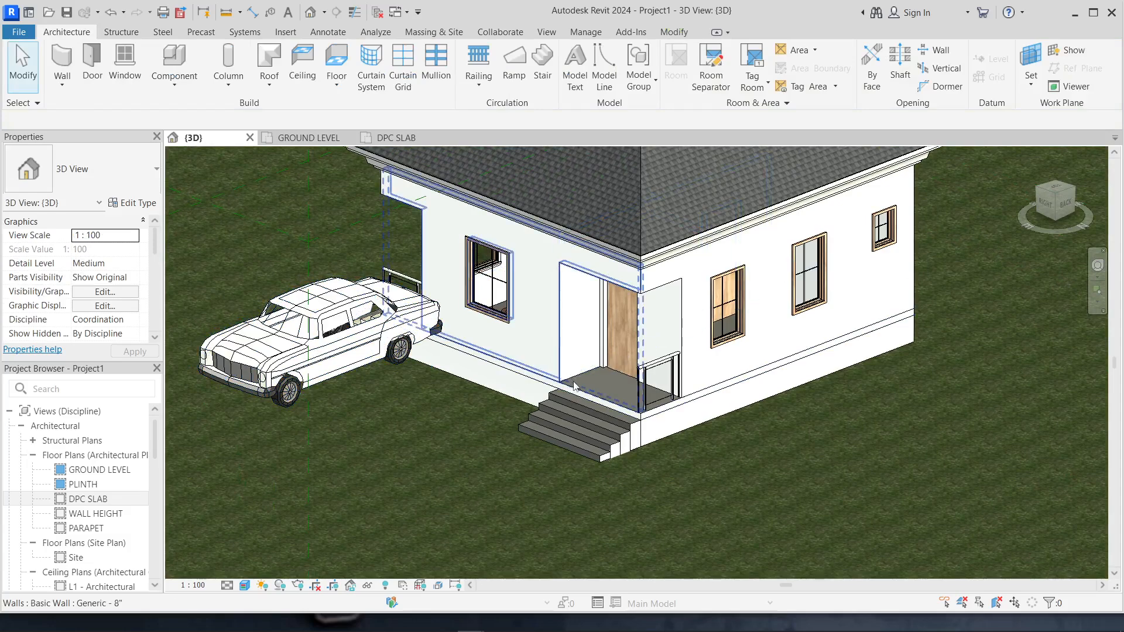
key(Tab)
click(367, 346)
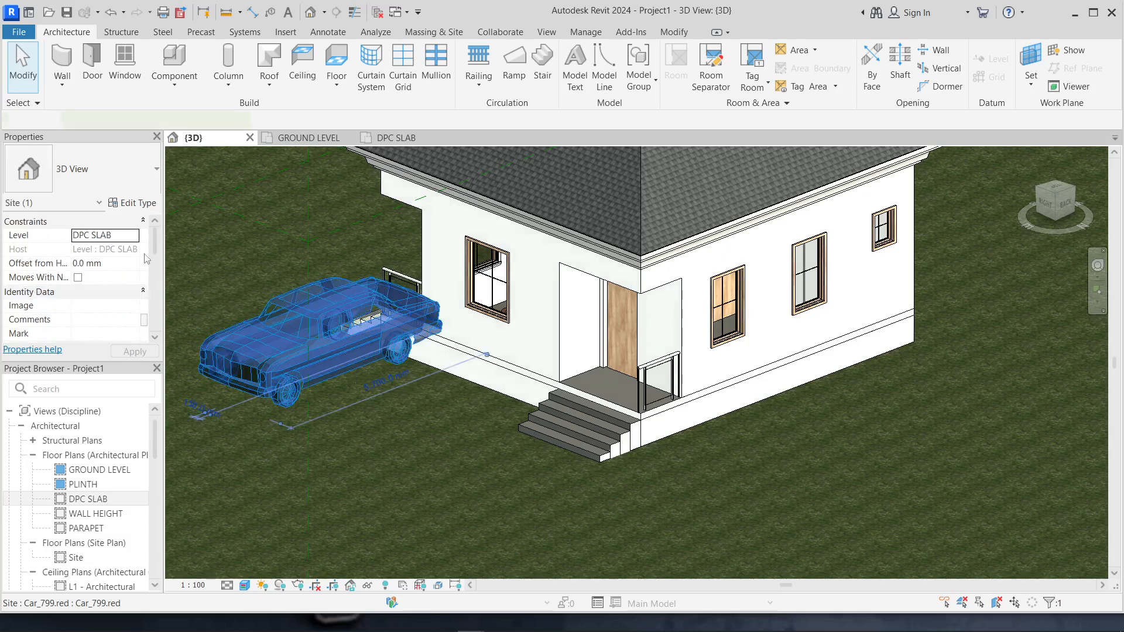
click(129, 242)
click(128, 237)
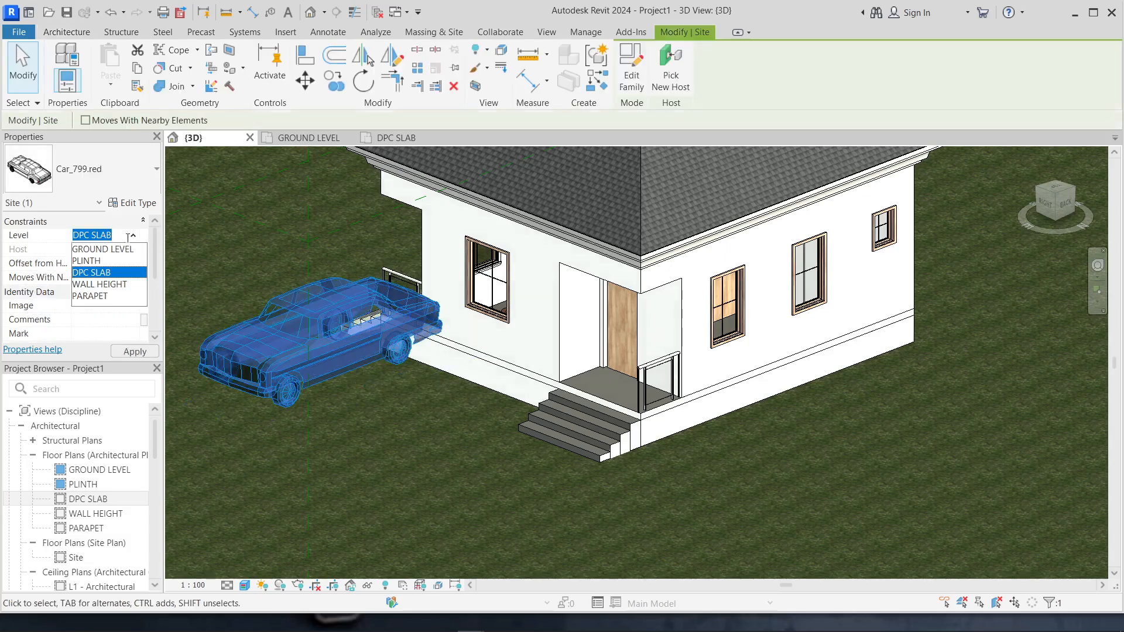
click(110, 249)
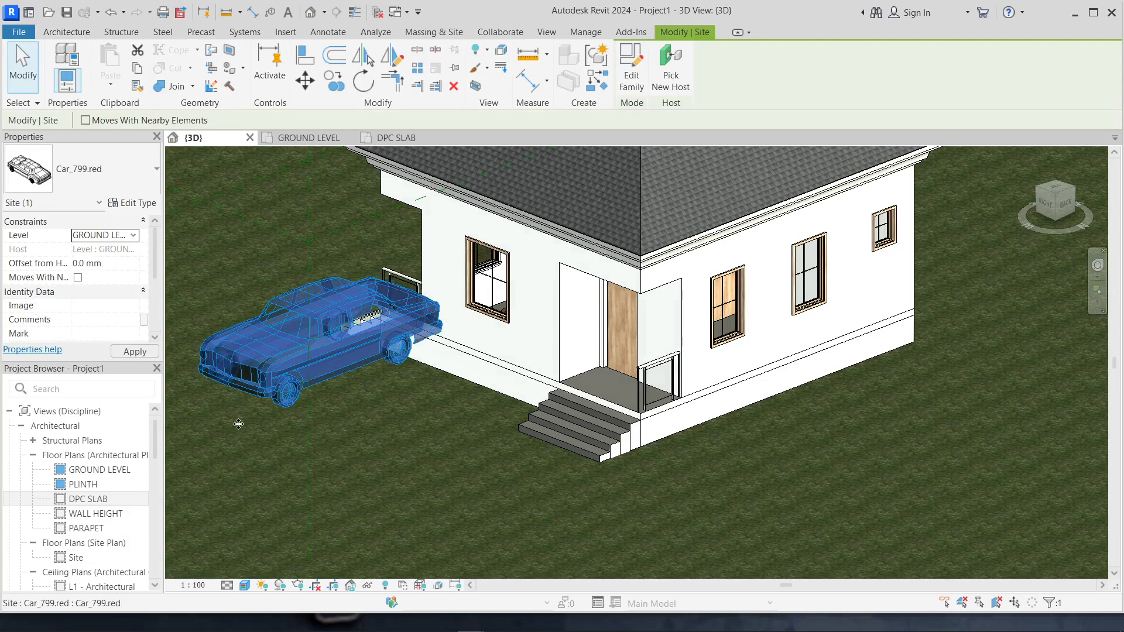
click(363, 467)
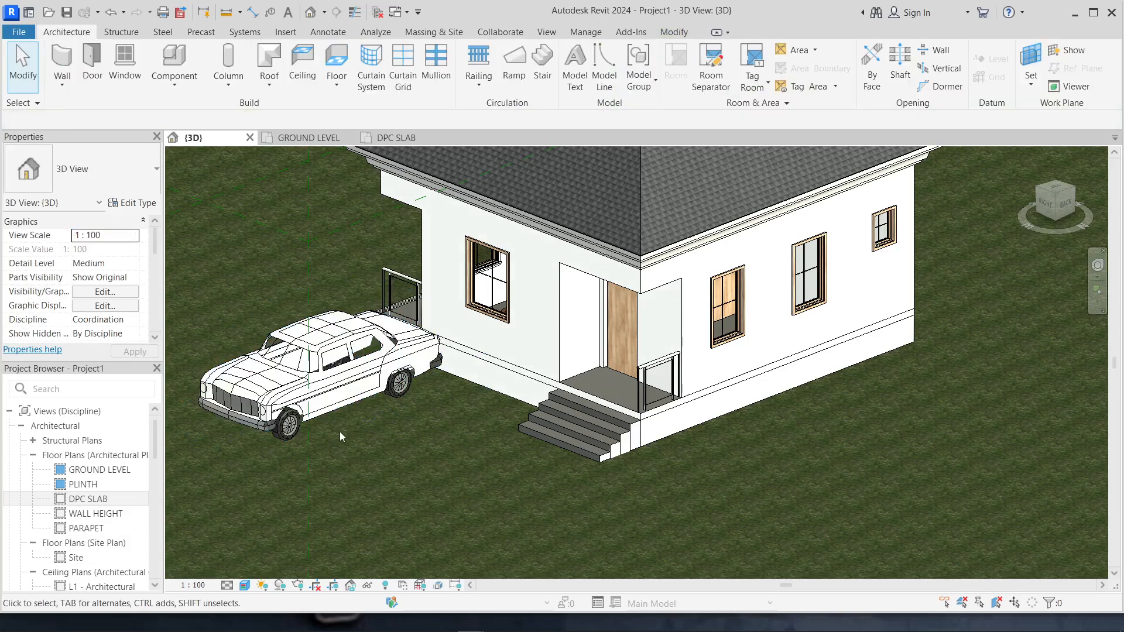
Examine the house and the parked car in 3D from the front-right corner, close up and from afar.
scroll(312, 431, down, 3)
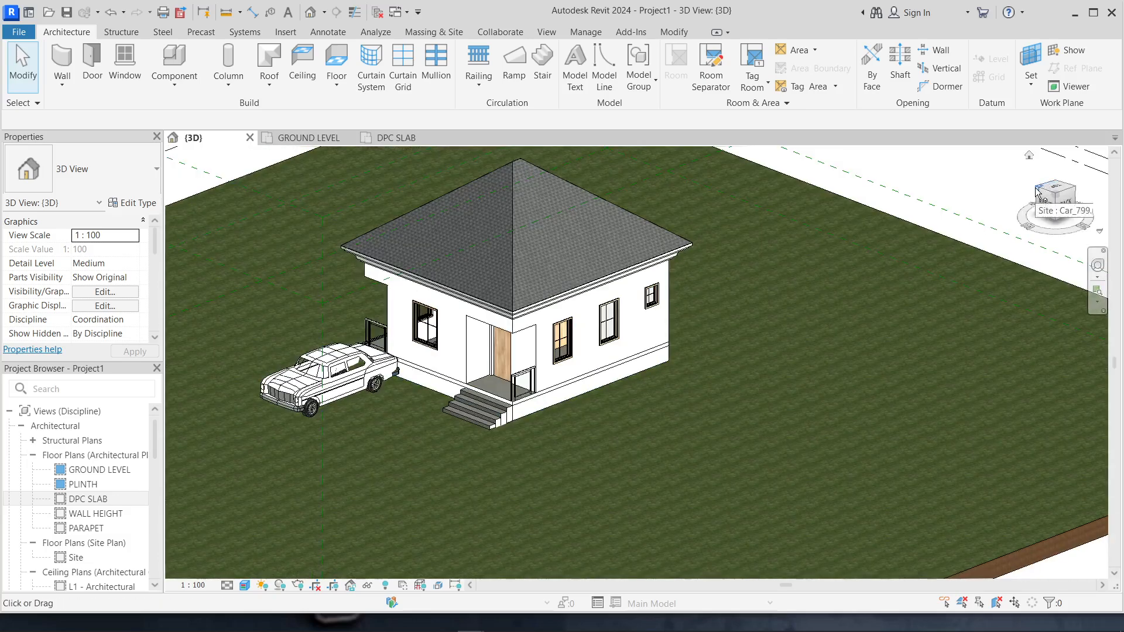
drag(1056, 190, 360, 179)
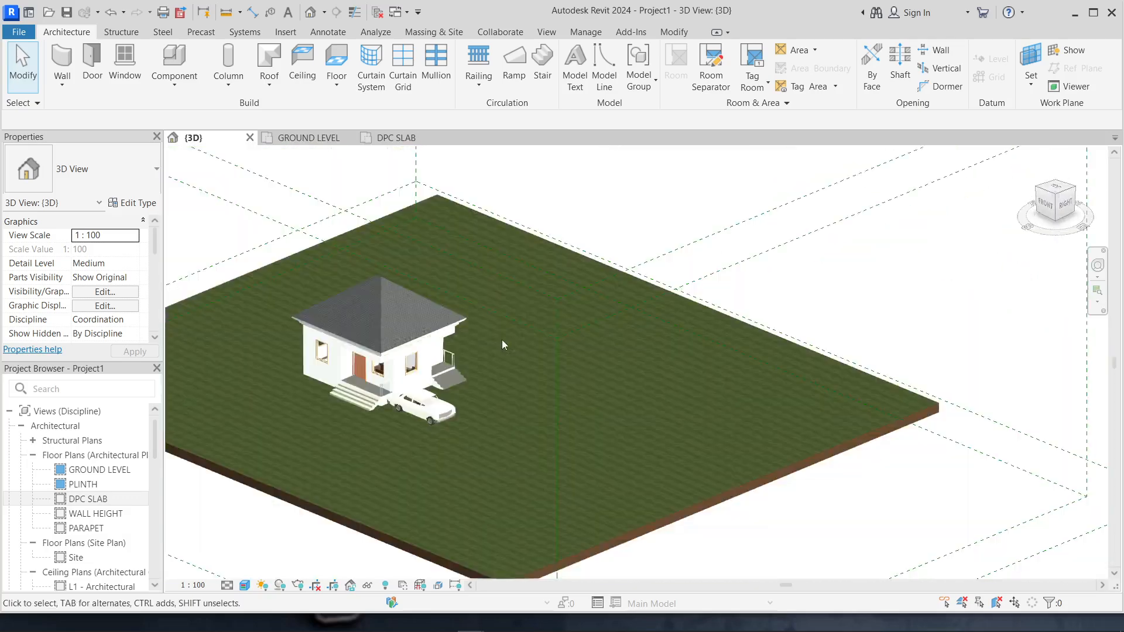
scroll(297, 364, up, 3)
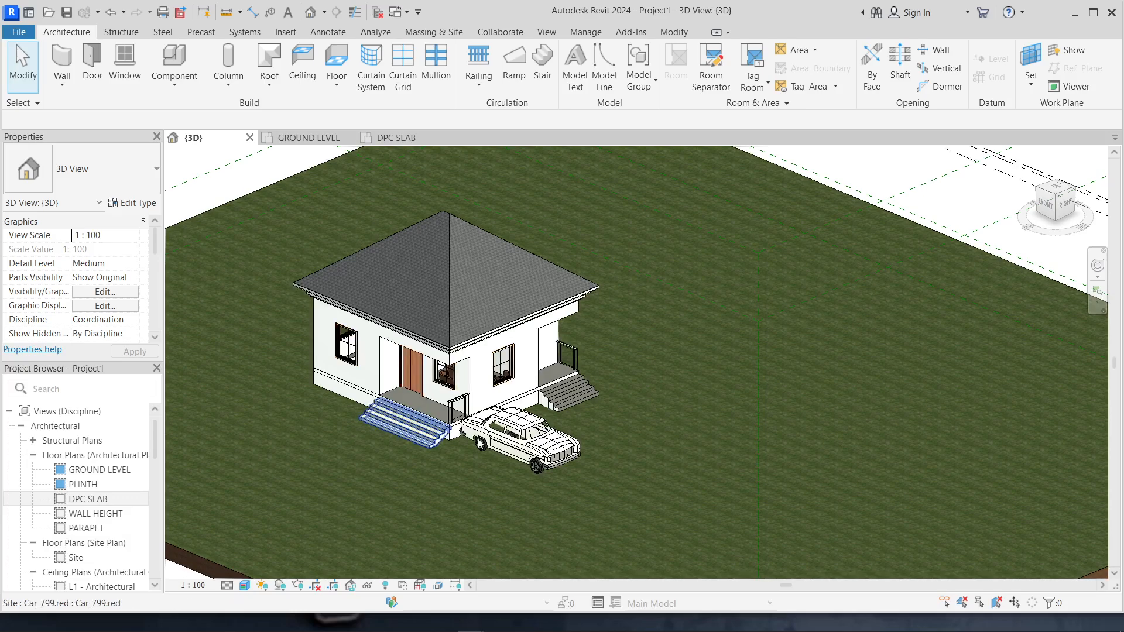
scroll(480, 445, up, 3)
scroll(686, 476, down, 3)
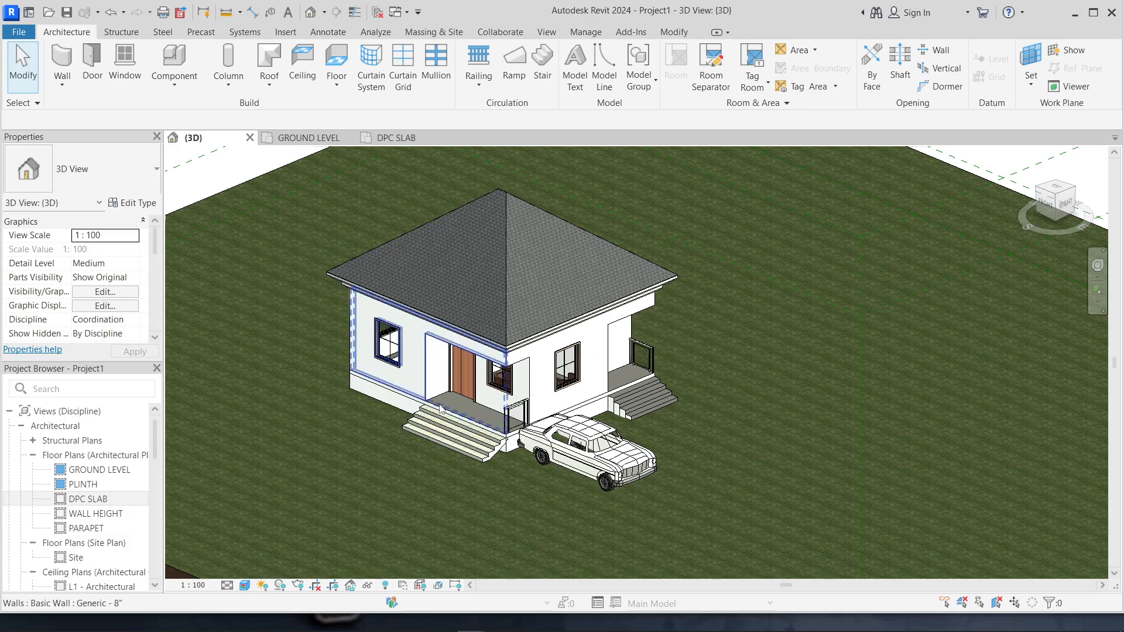
scroll(460, 378, up, 2)
scroll(366, 508, down, 2)
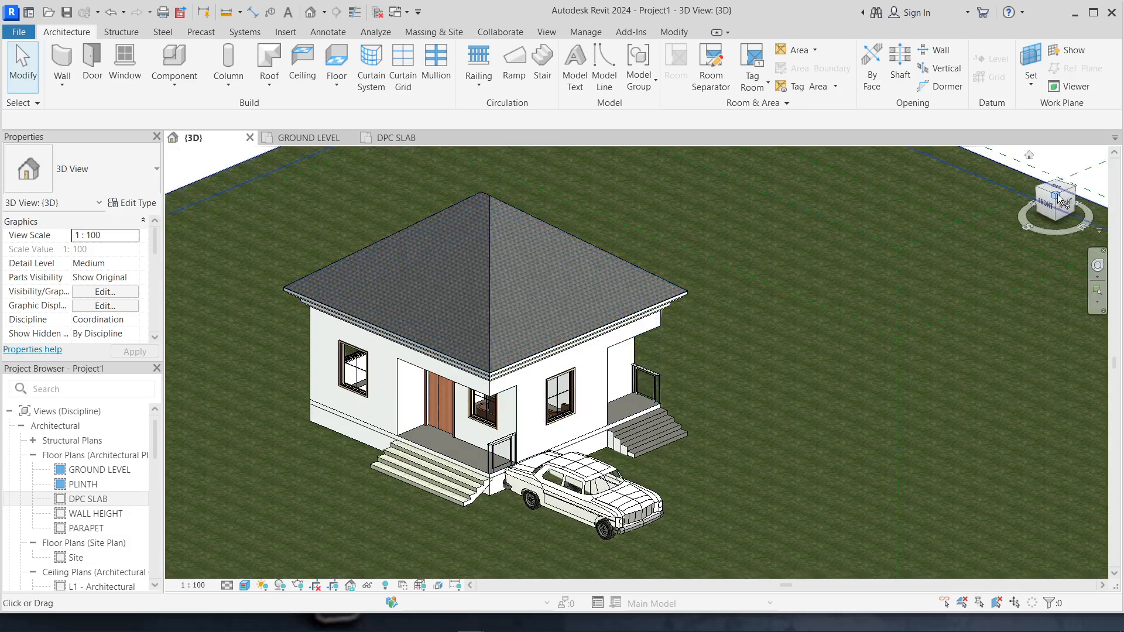
drag(1057, 196, 793, 274)
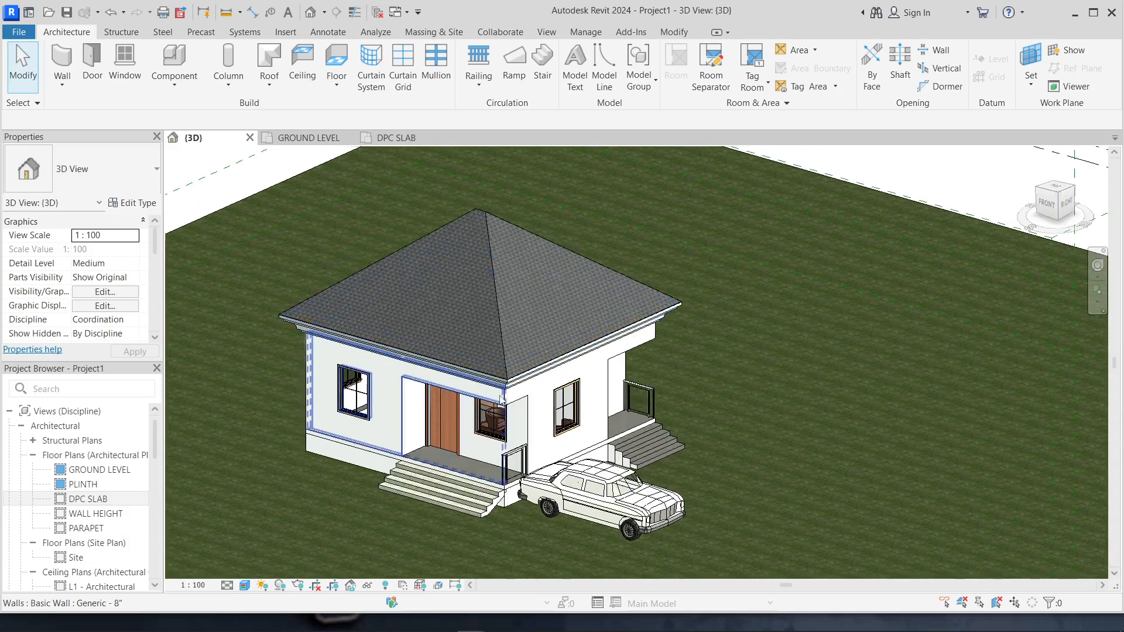
scroll(492, 433, up, 2)
scroll(490, 434, down, 1)
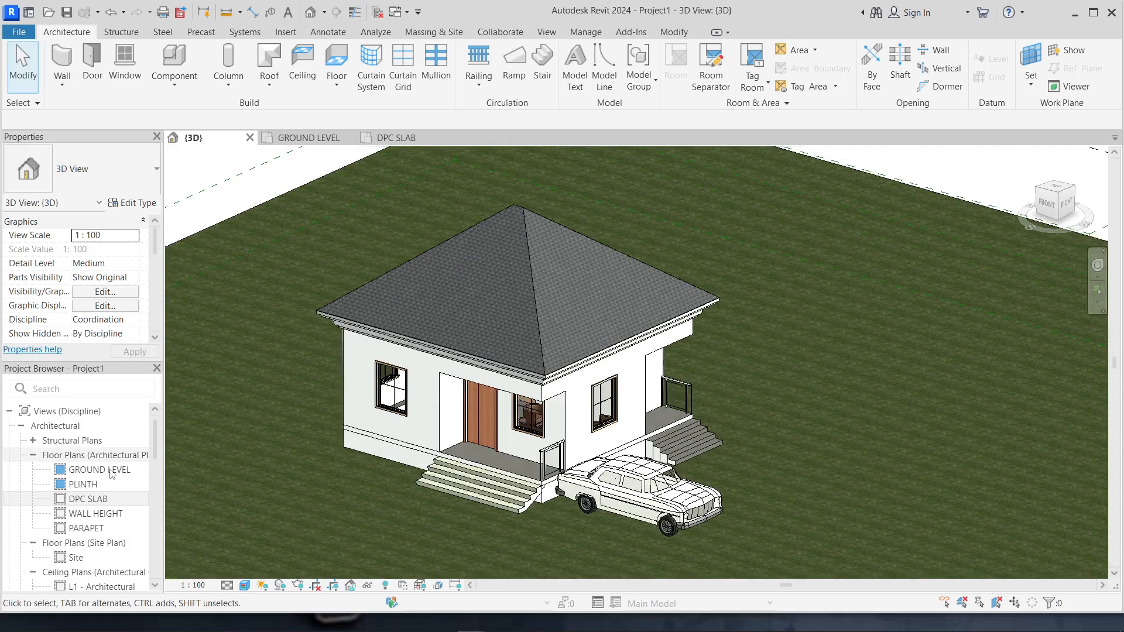
Reopen the DPC SLAB floor plan and browse to the ceiling plans and elevations among the project views.
drag(153, 447, 147, 428)
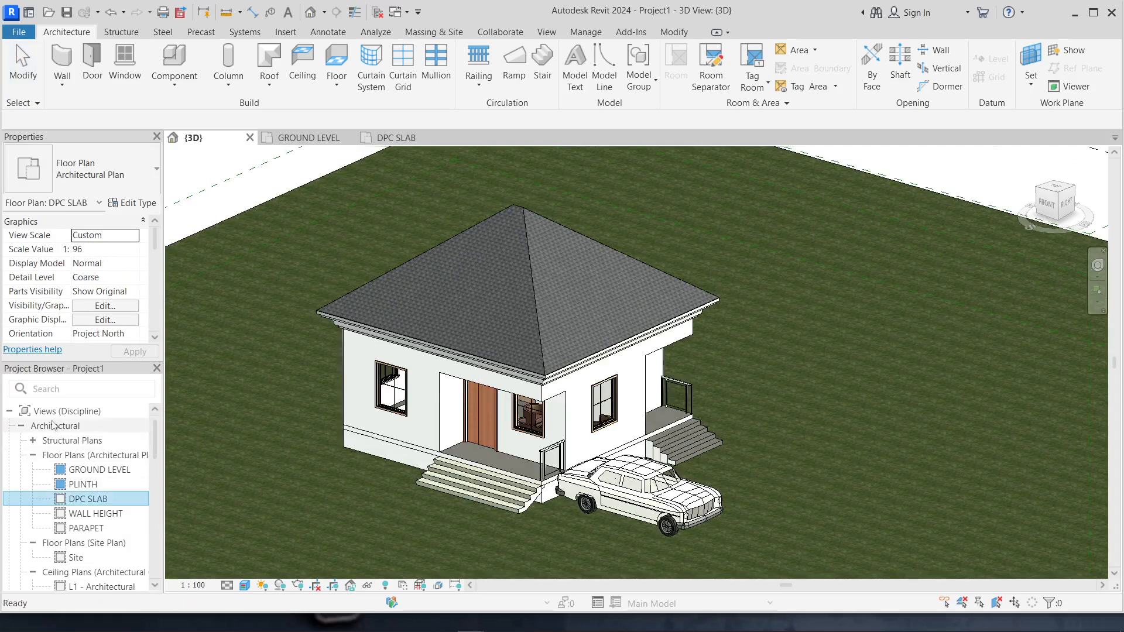
double_click(93, 500)
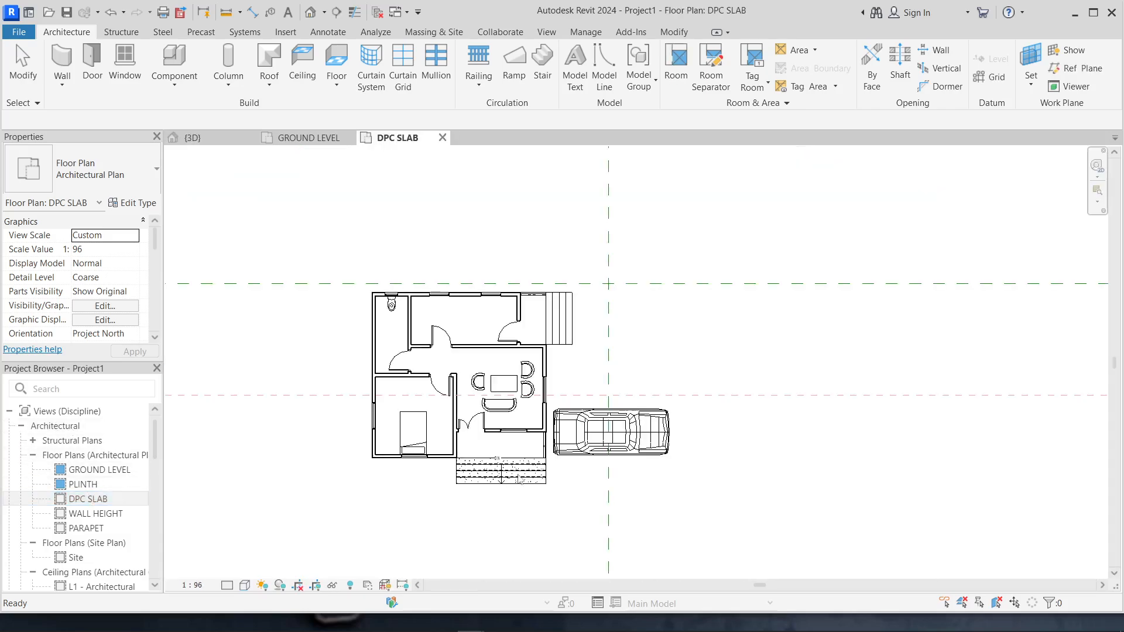
scroll(469, 416, up, 2)
scroll(548, 298, down, 2)
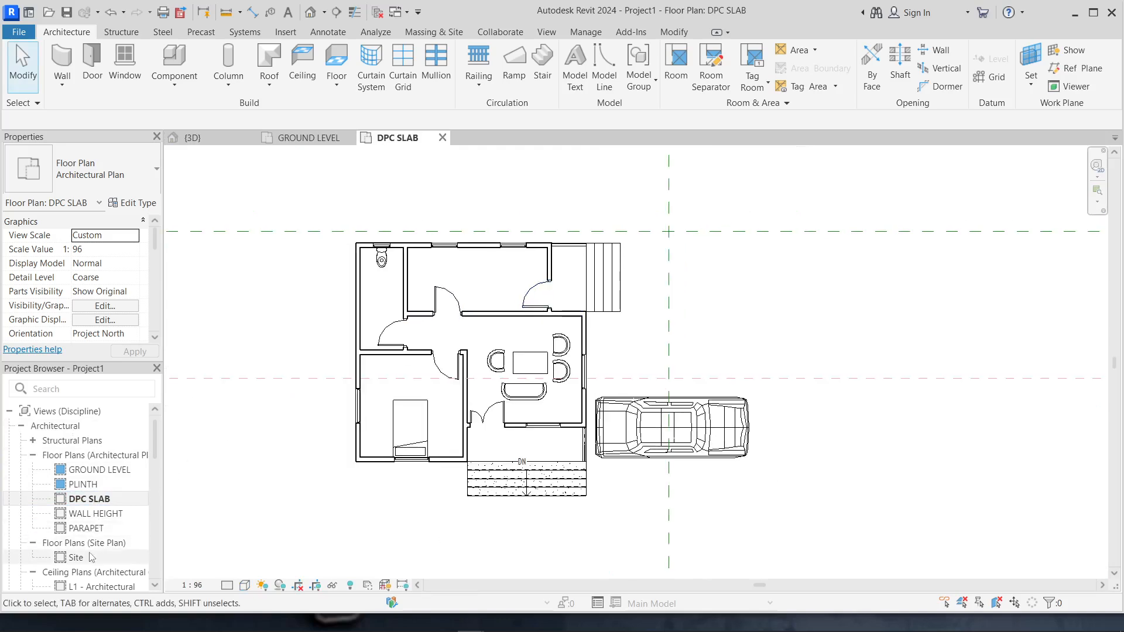
scroll(77, 475, down, 3)
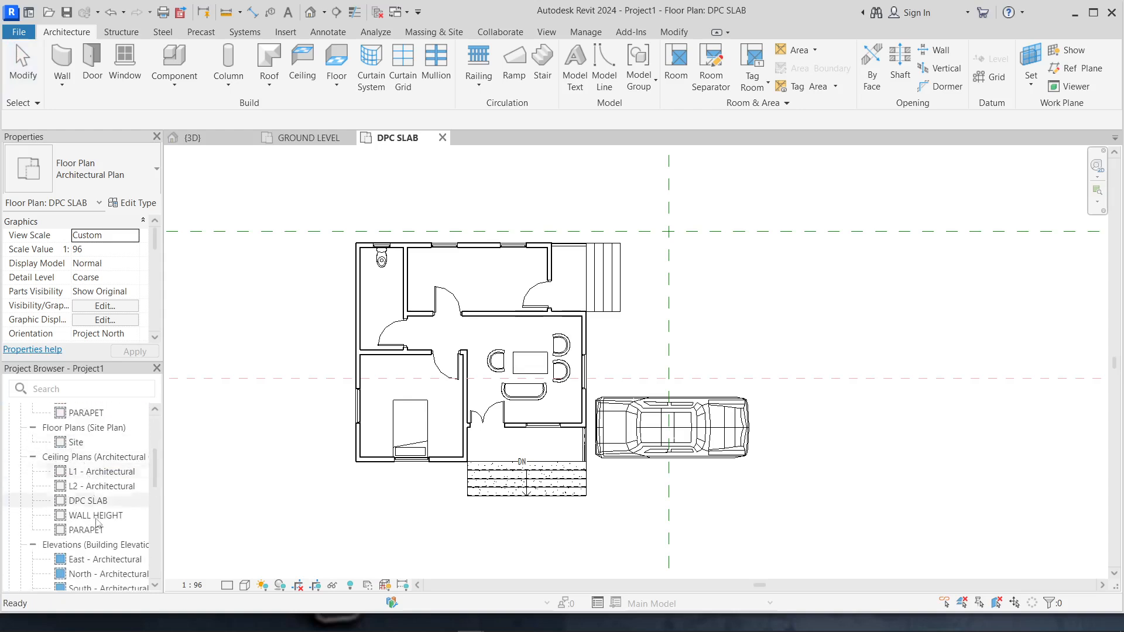
Open the East - Architectural elevation and examine the house's east side with the parked car up close.
click(96, 562)
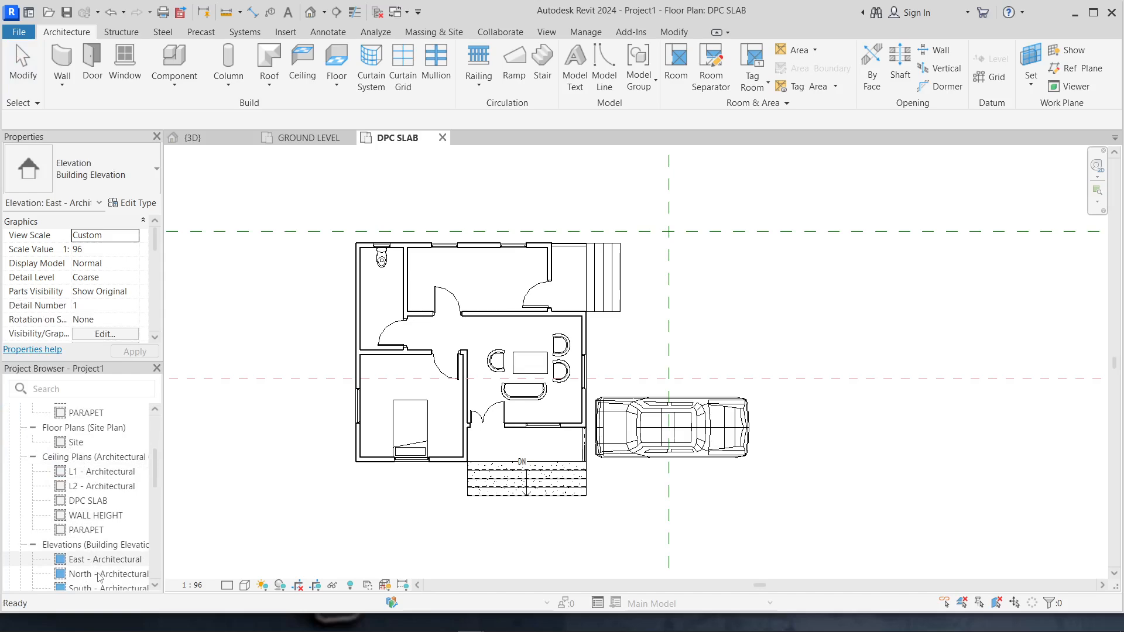
scroll(157, 466, down, 2)
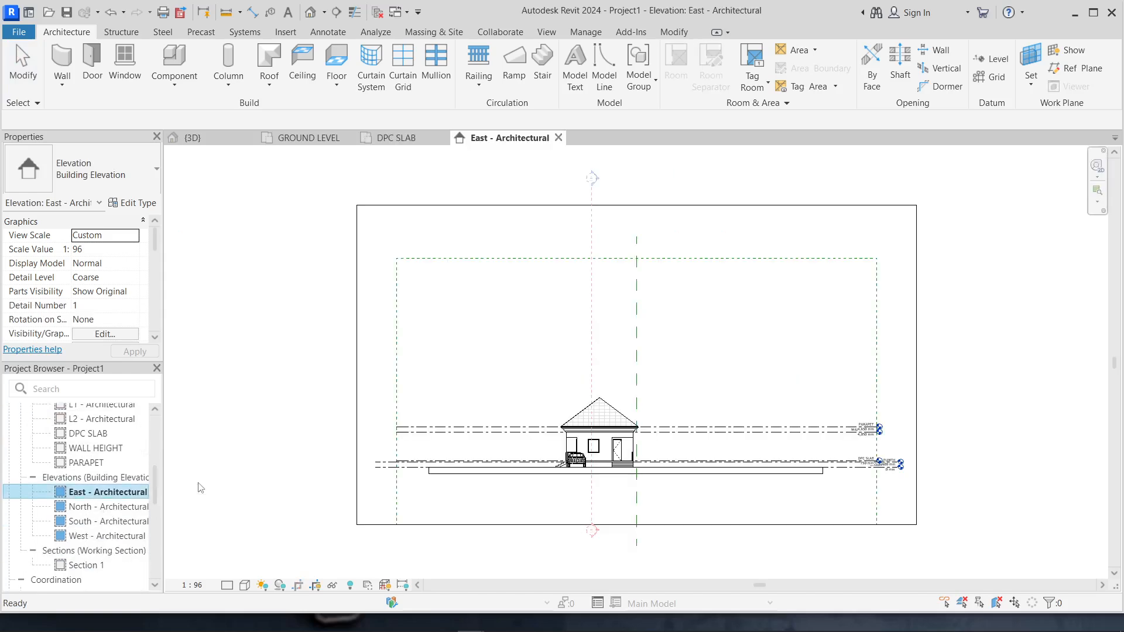
scroll(617, 448, up, 5)
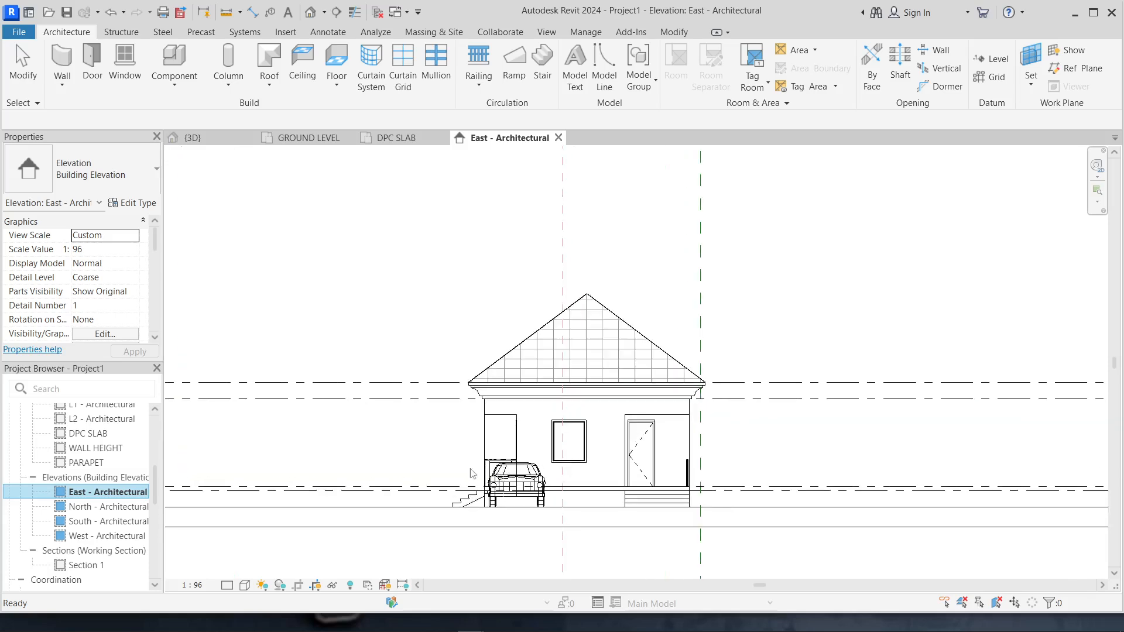
Save the project while opening the North - Architectural elevation to examine the house and car up close.
double_click(108, 507)
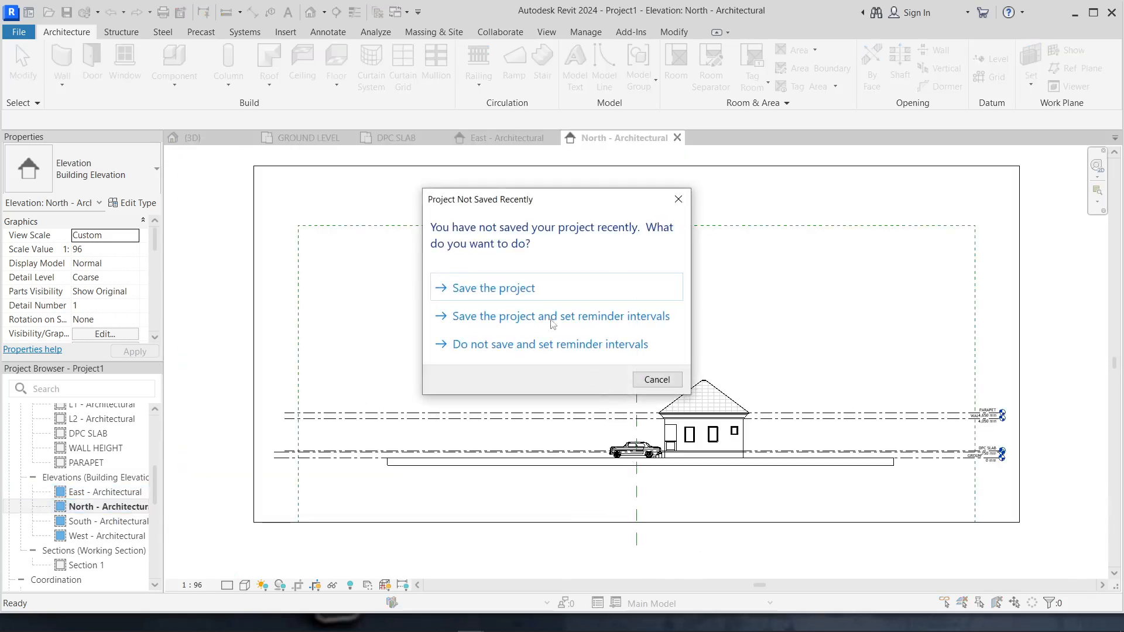
click(509, 295)
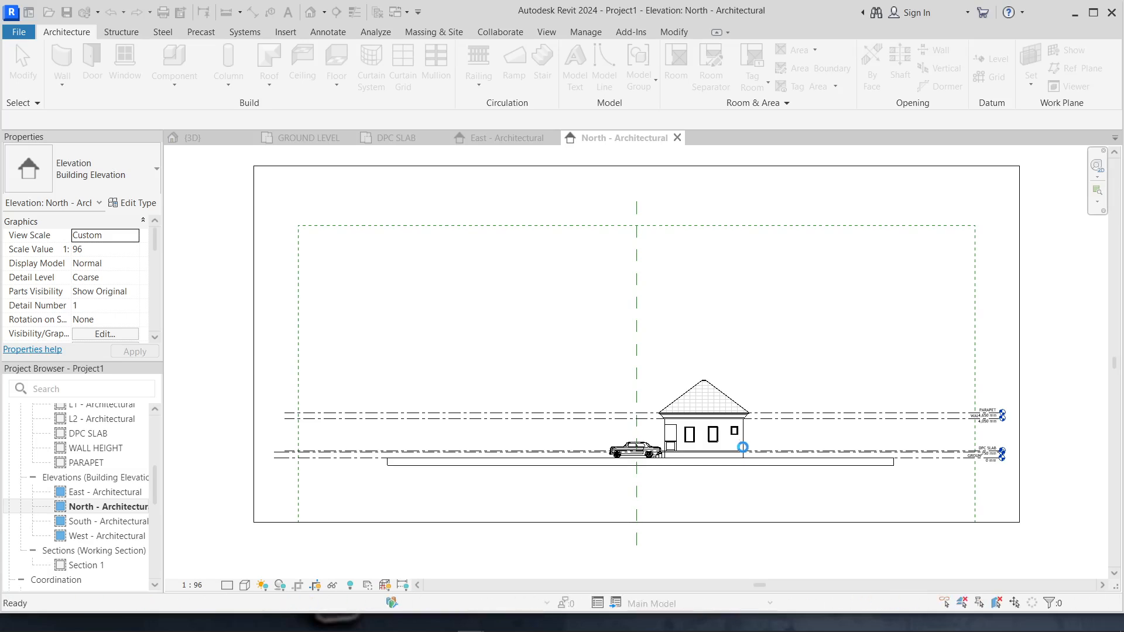
scroll(748, 446, up, 4)
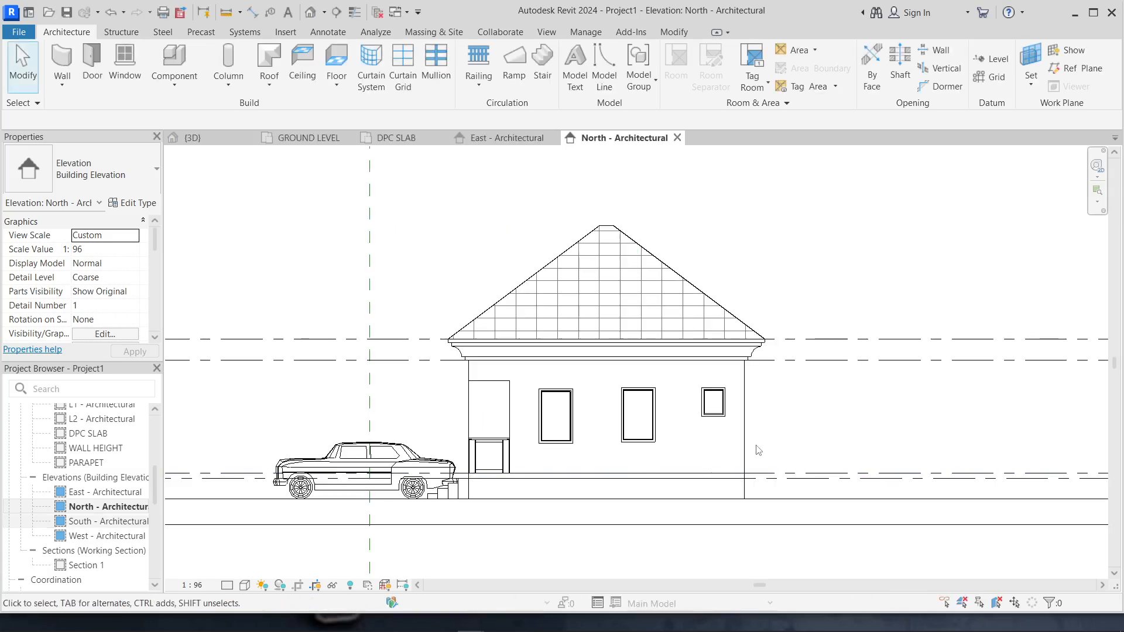
Open the South - Architectural and West - Architectural elevations in turn and examine the house in each.
double_click(94, 522)
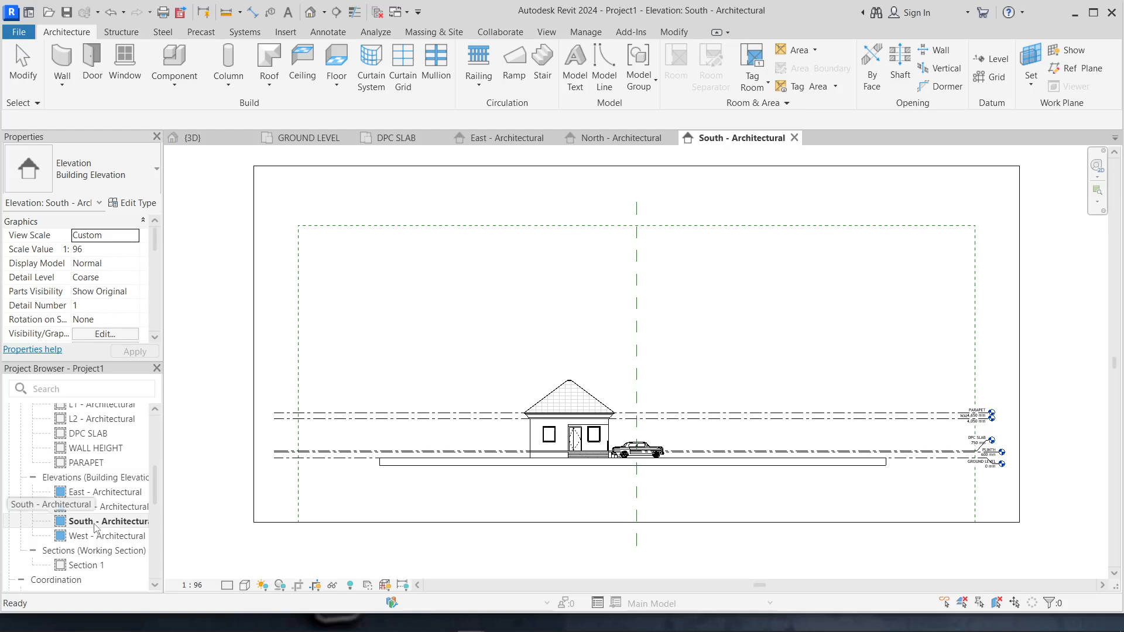
scroll(507, 458, up, 2)
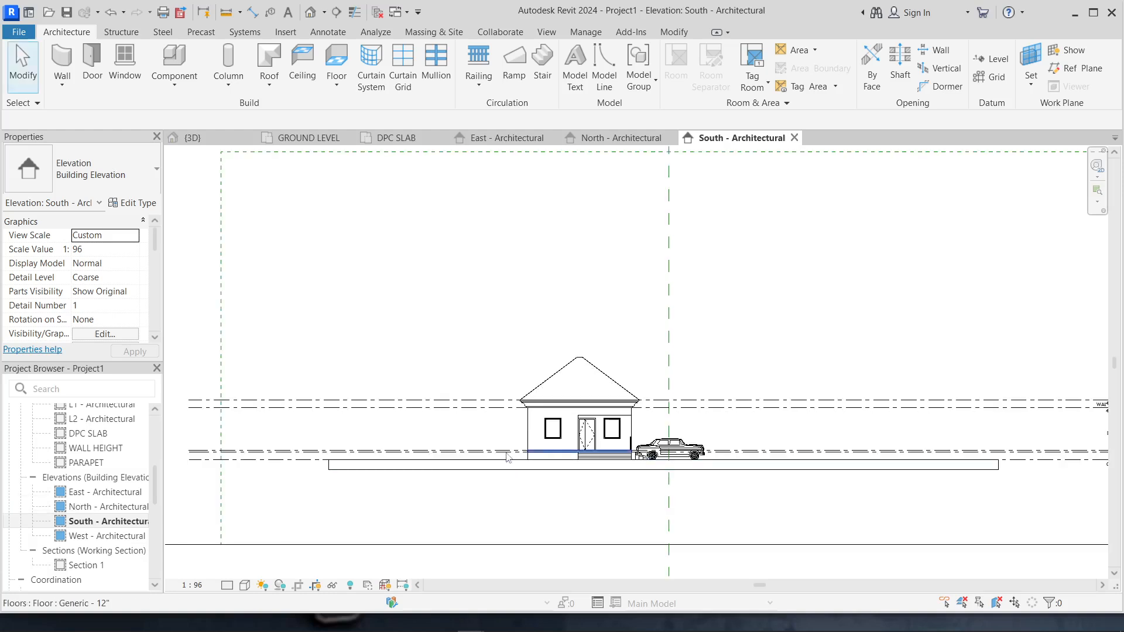
double_click(108, 536)
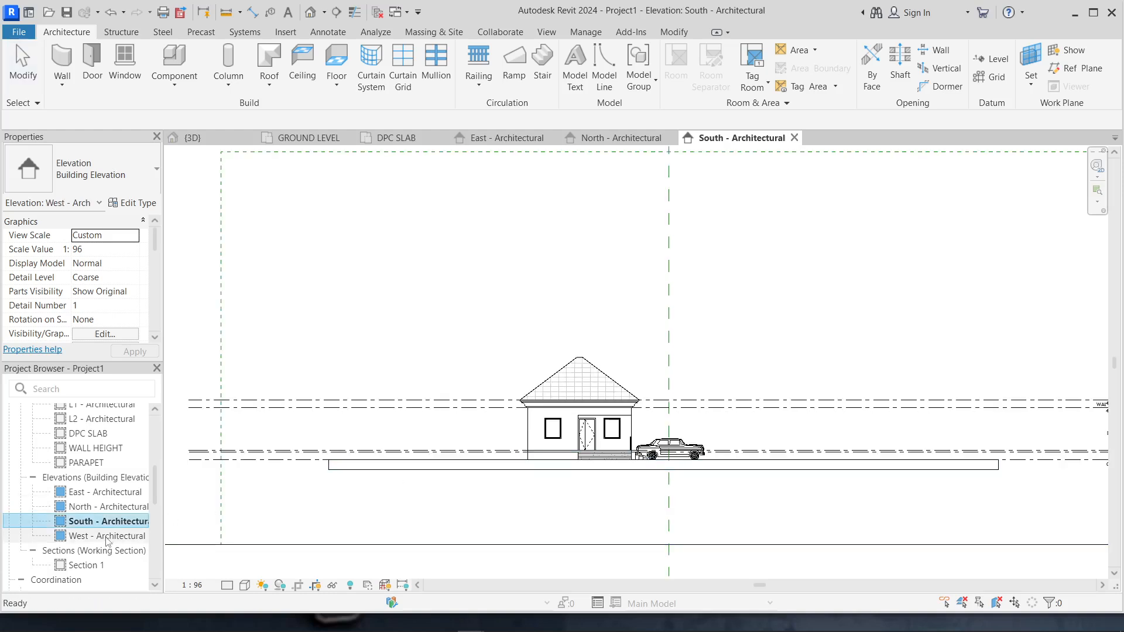
scroll(696, 456, up, 3)
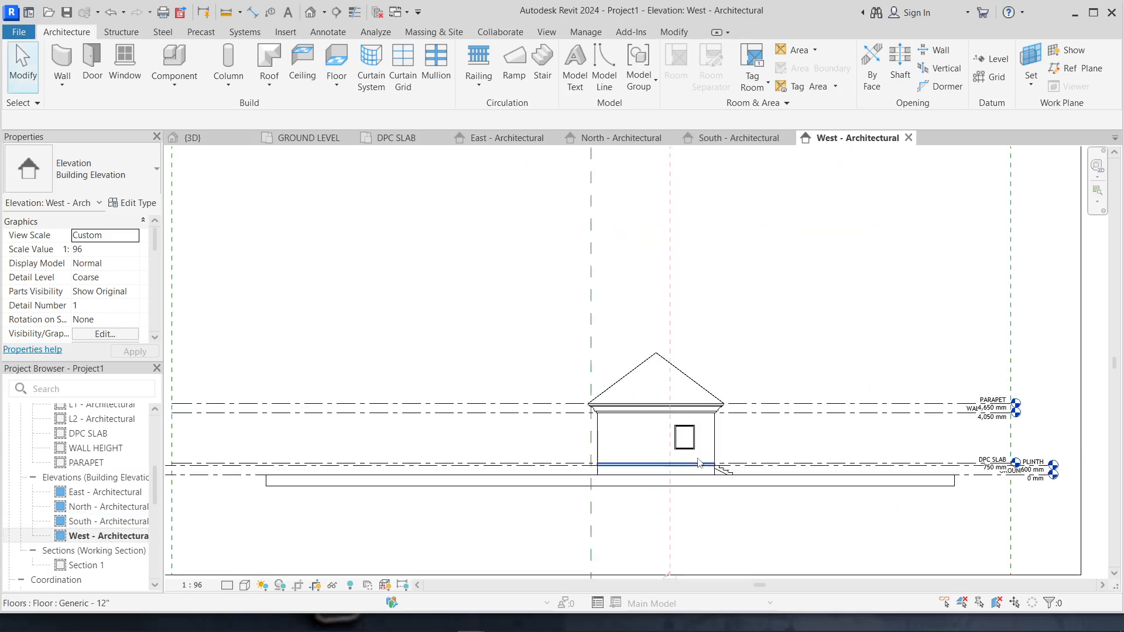